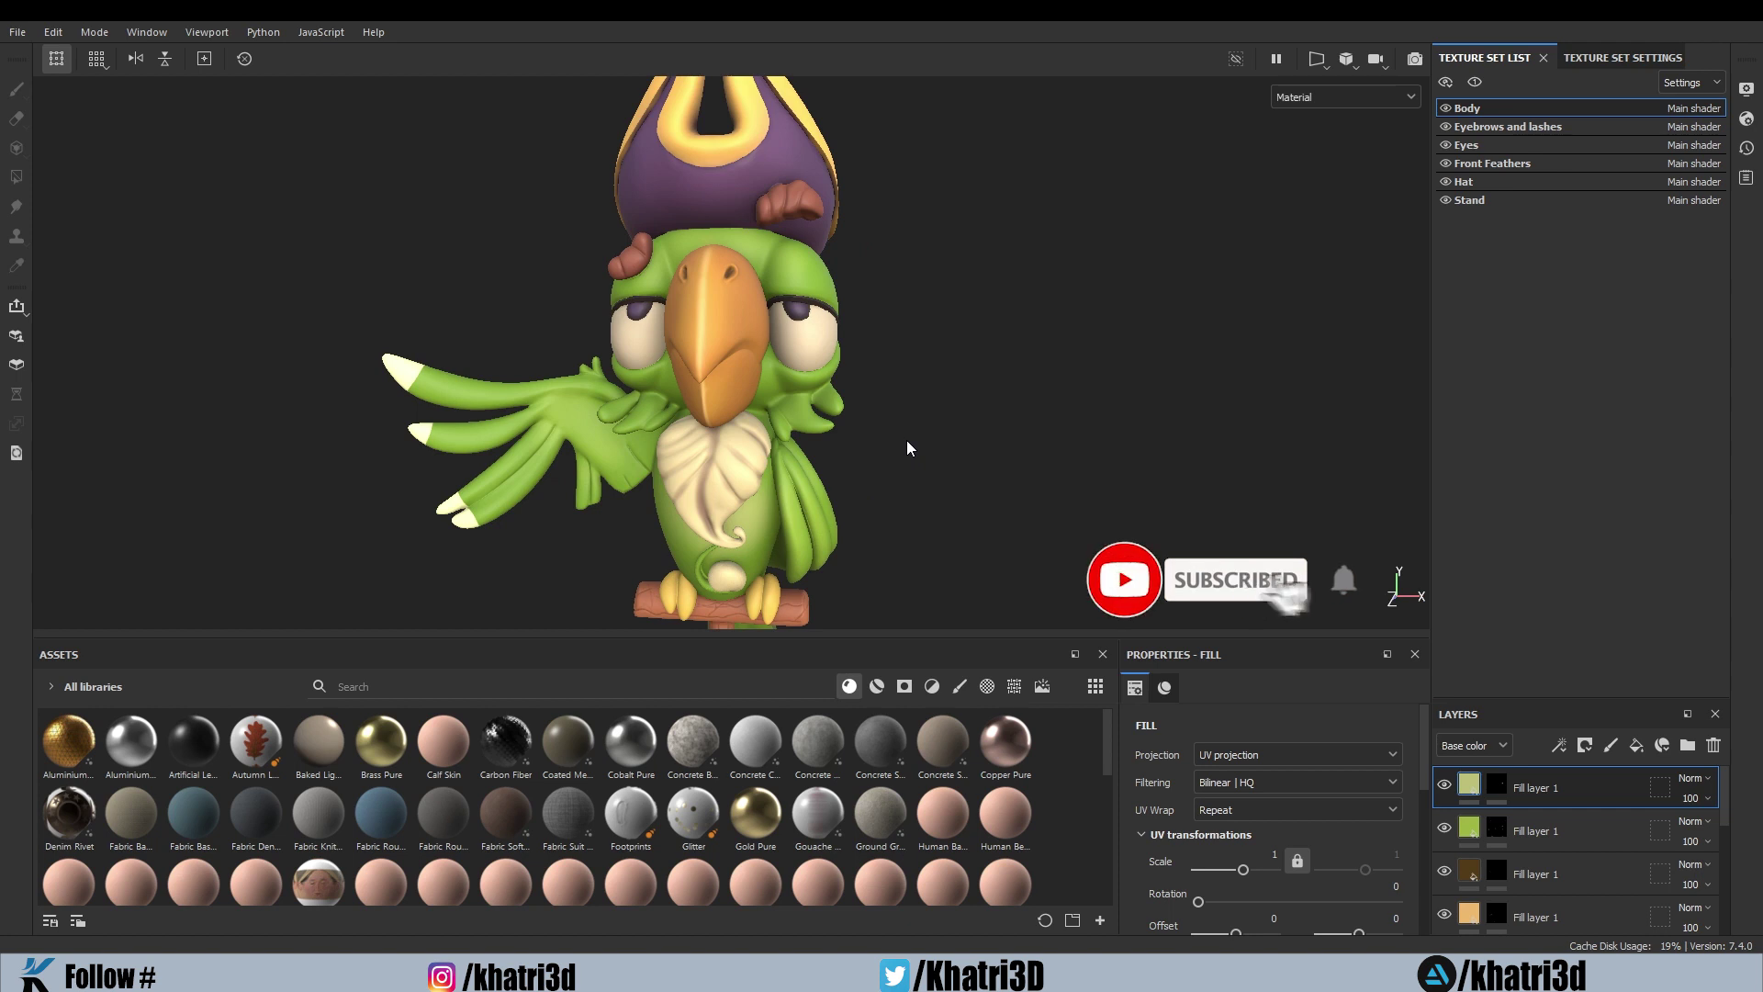
key("f")
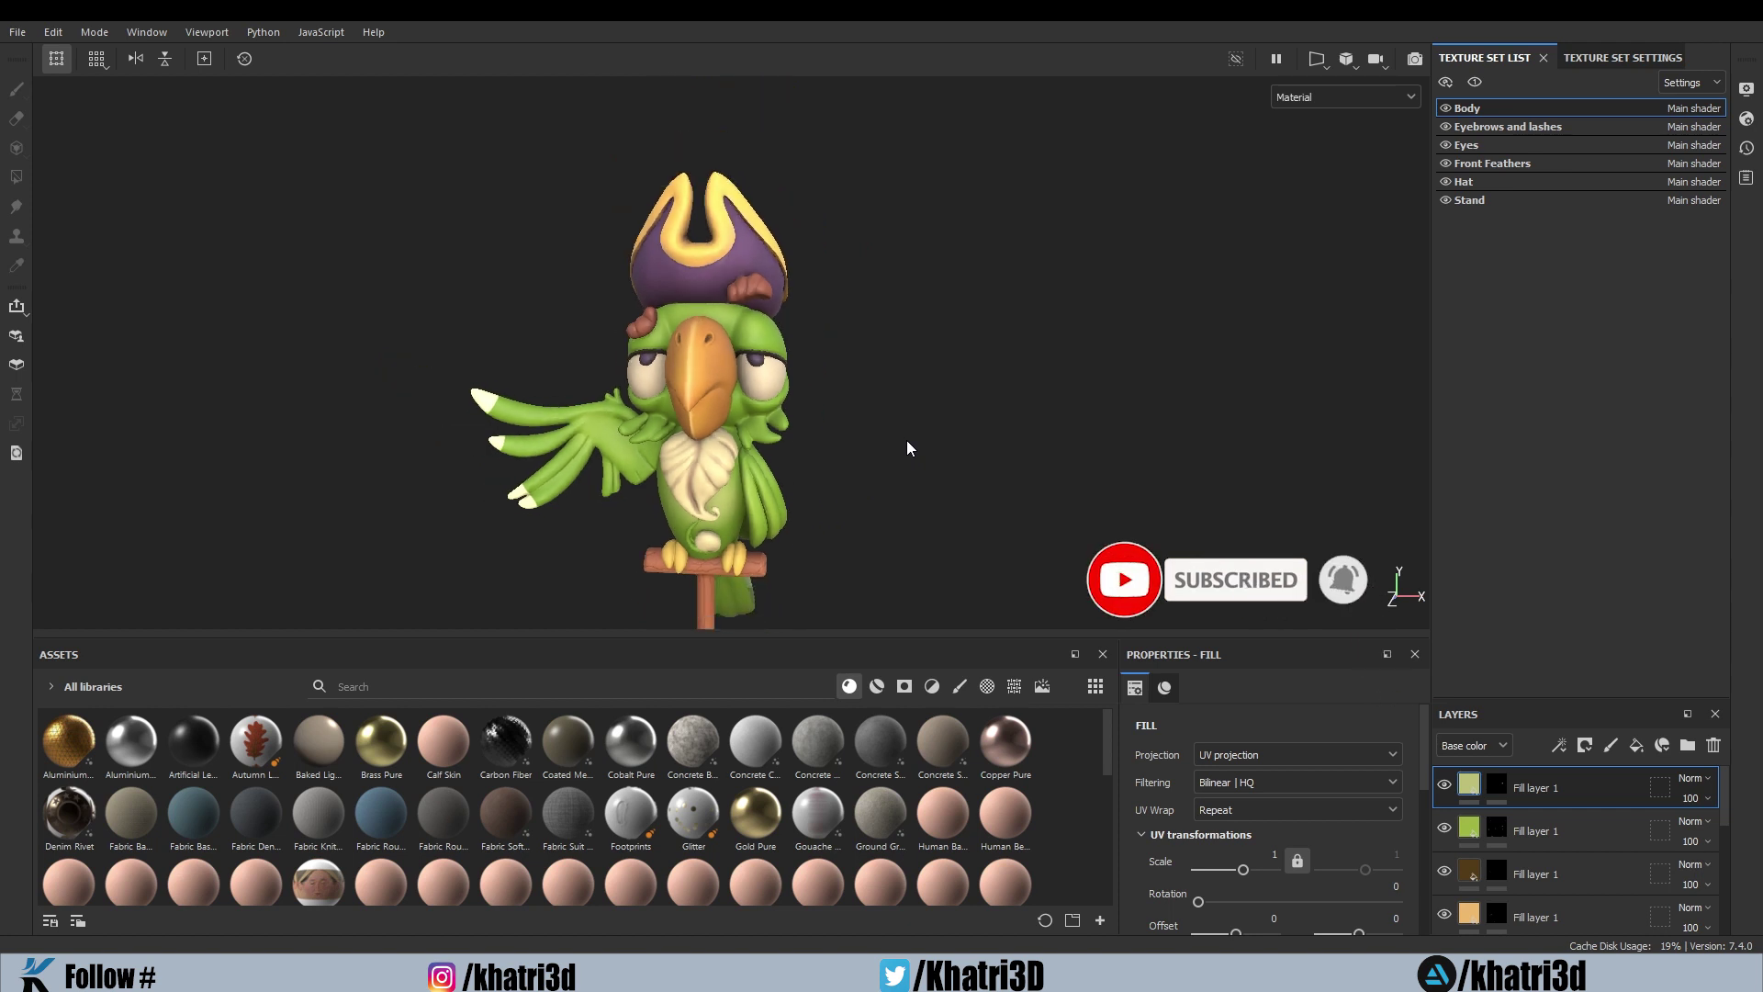
left_click_drag(886, 406, 907, 406, "alt")
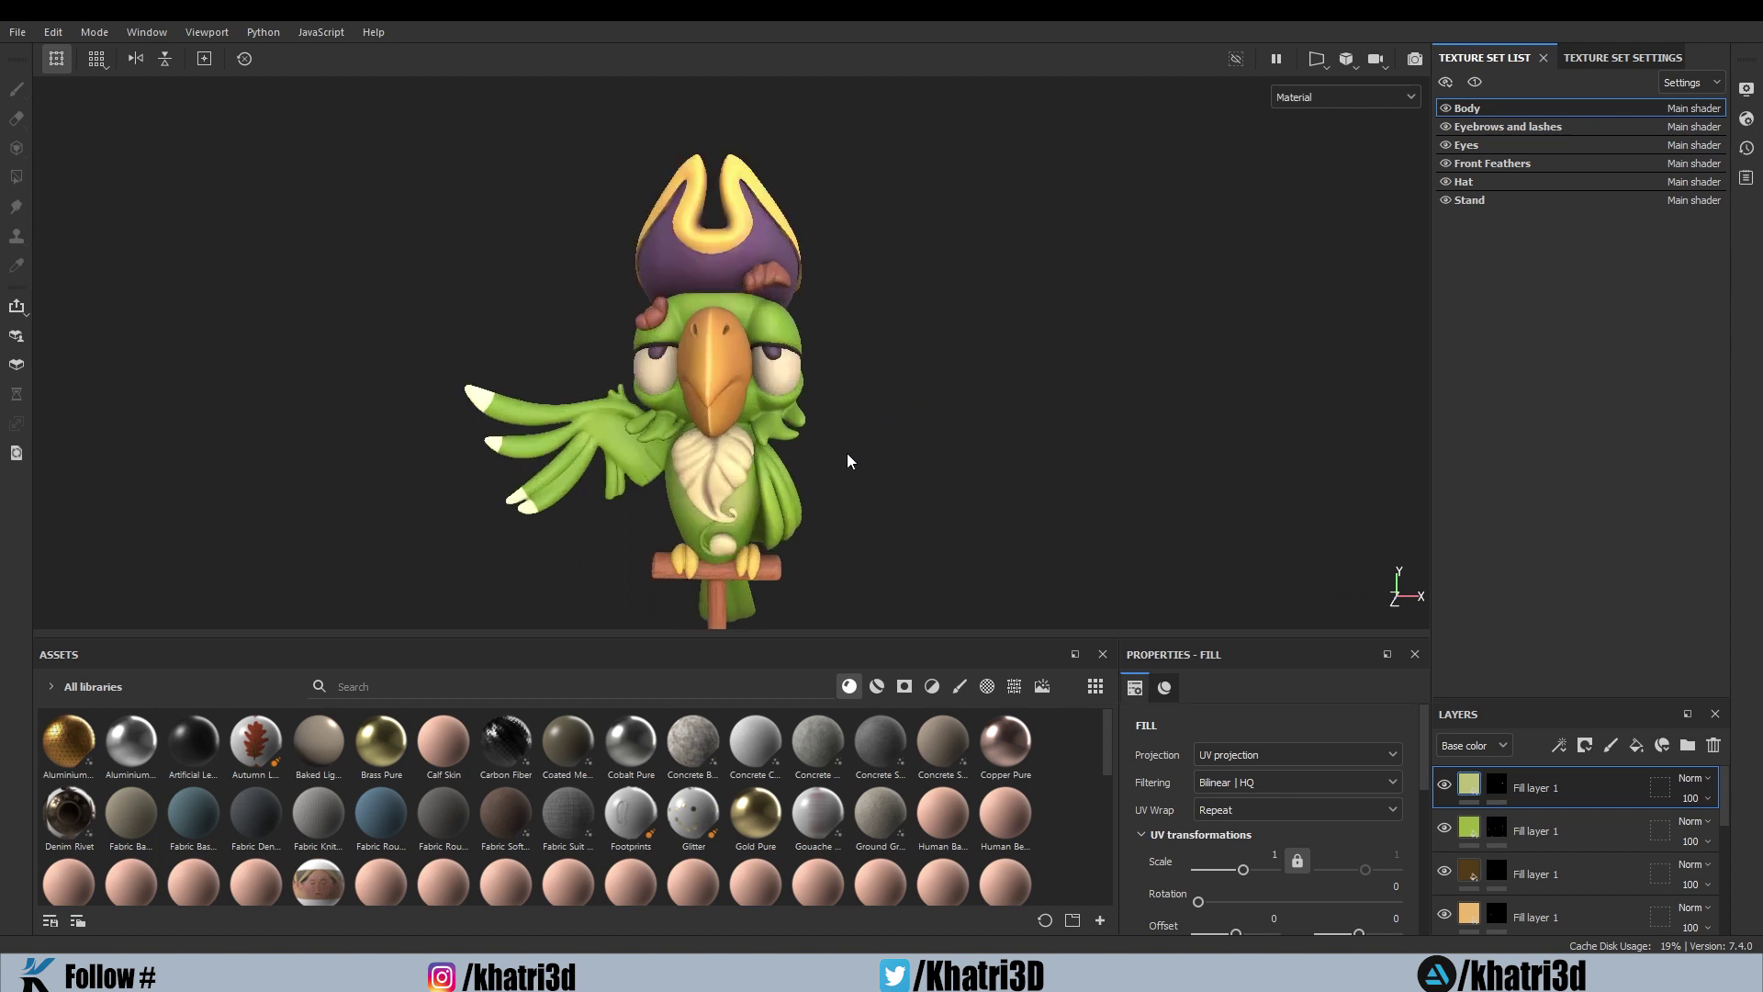
left_click_drag(530, 352, 497, 334, "alt")
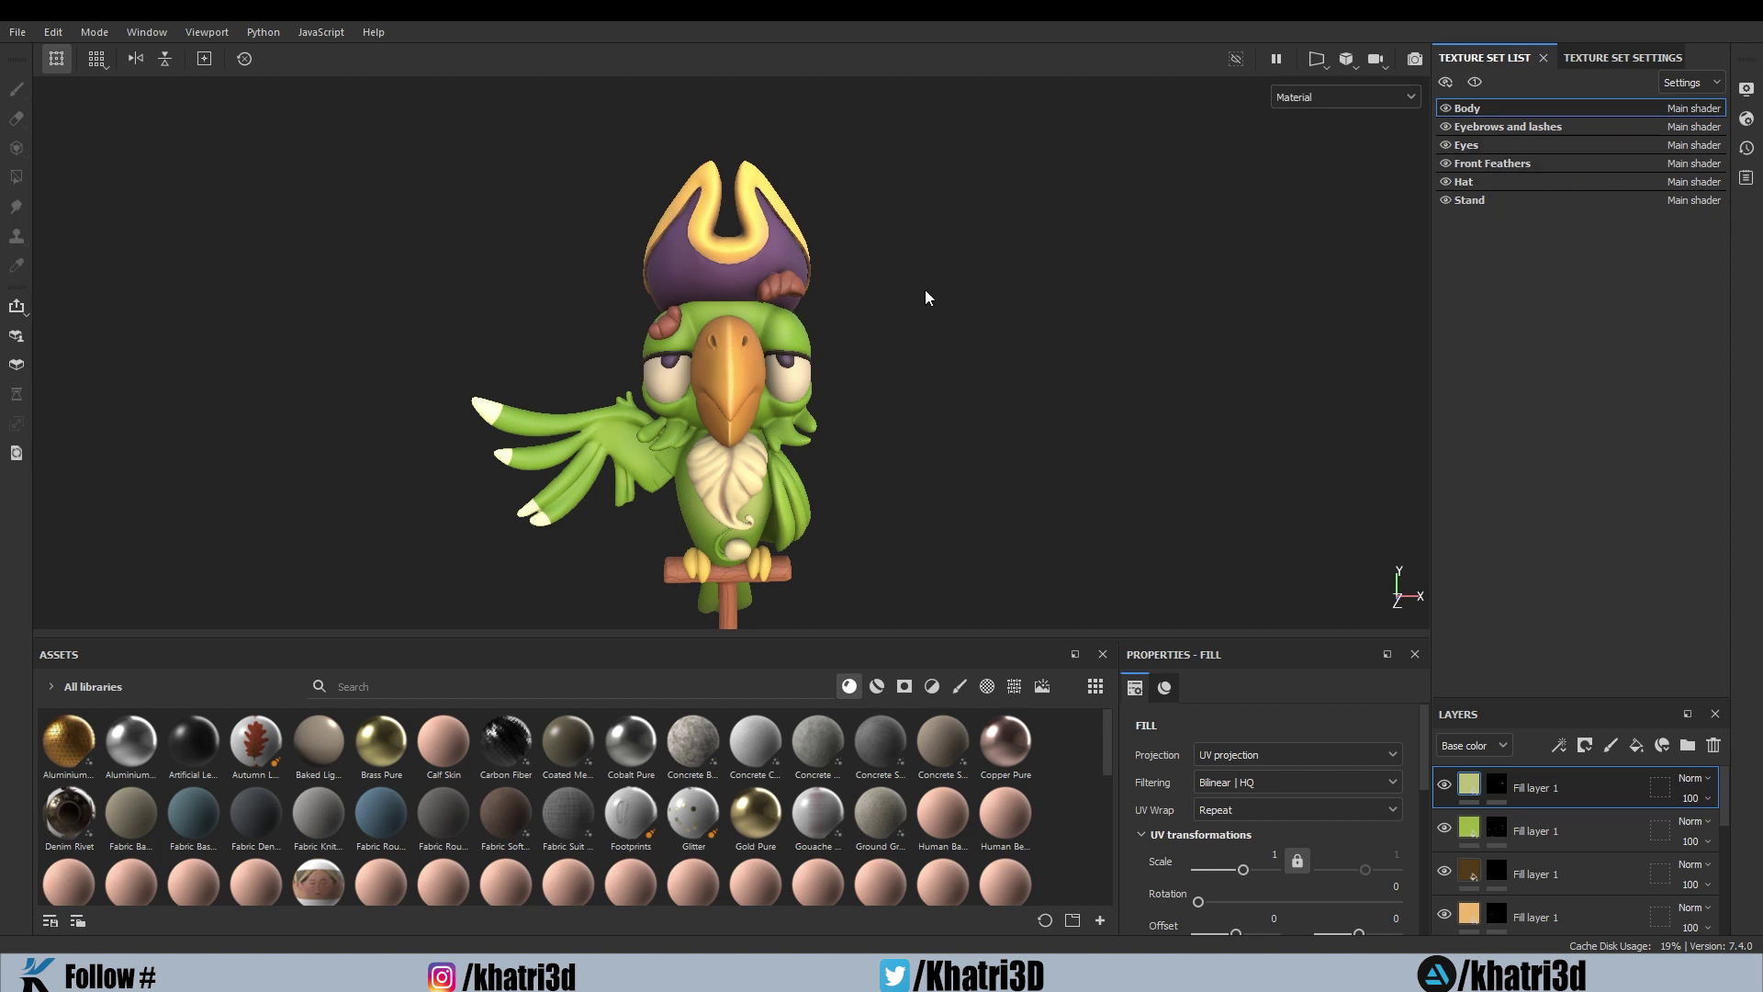
- Start a texture export and set the output directory to the Textures folder inside Stylized Parrot Files on the Desktop
left_click(18, 33)
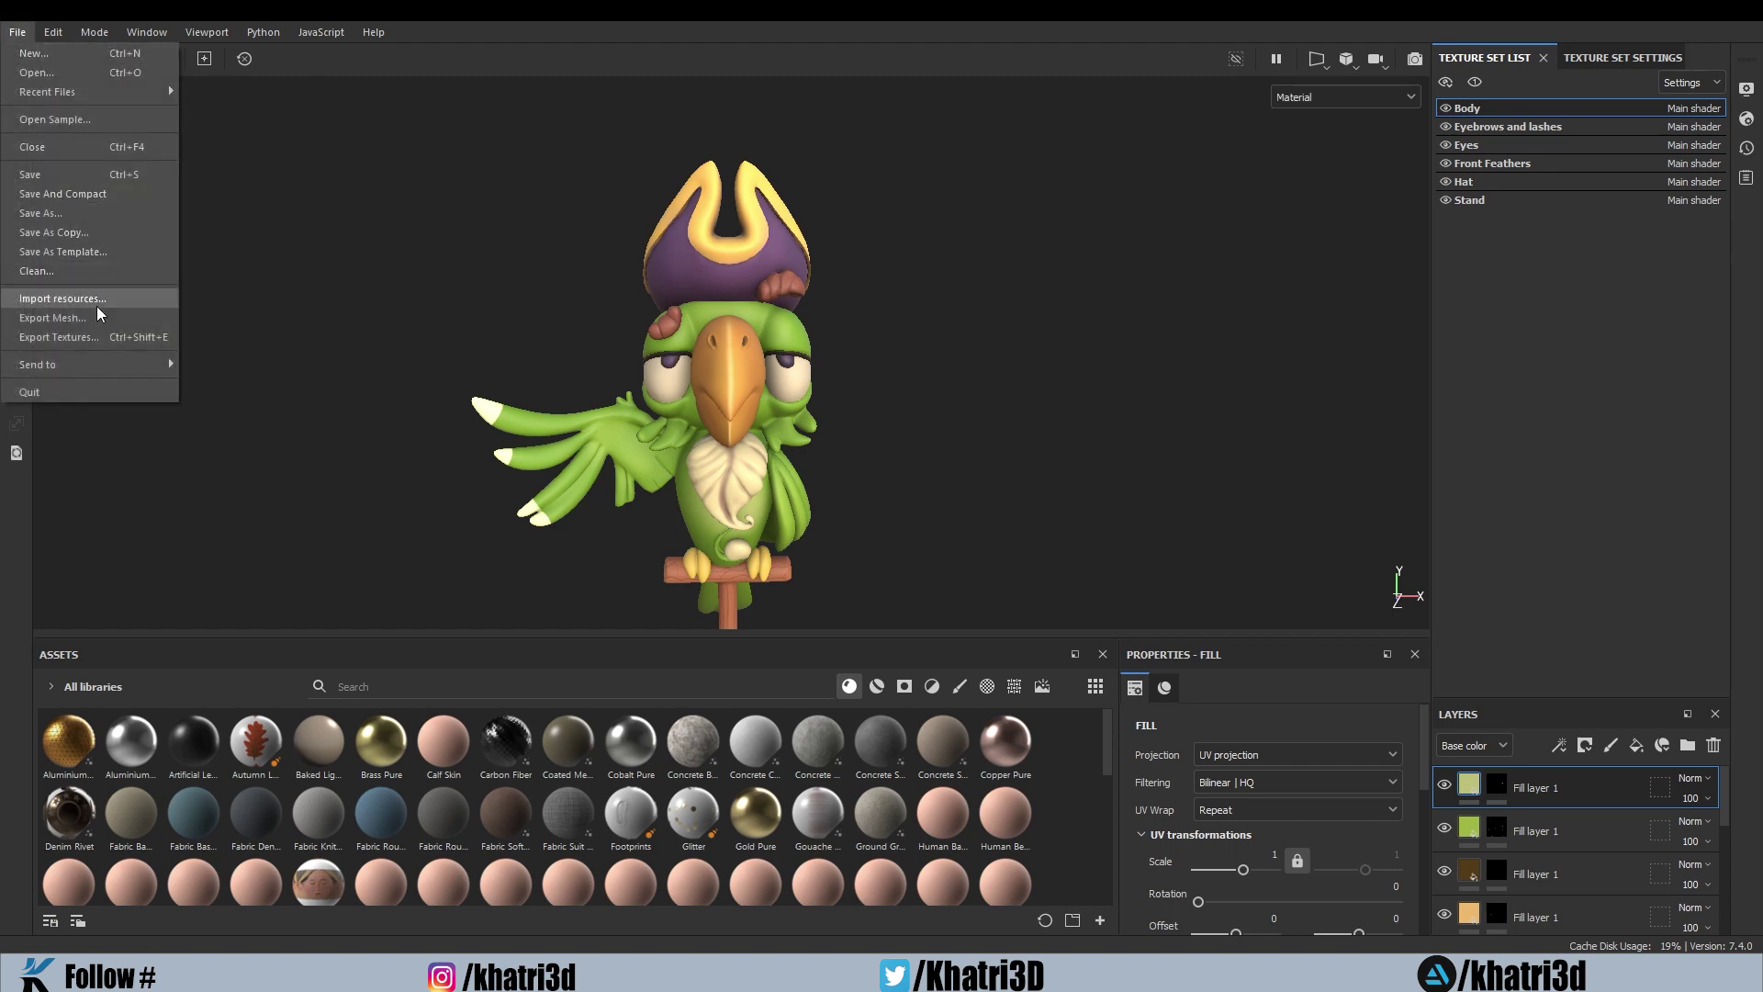
left_click(106, 337)
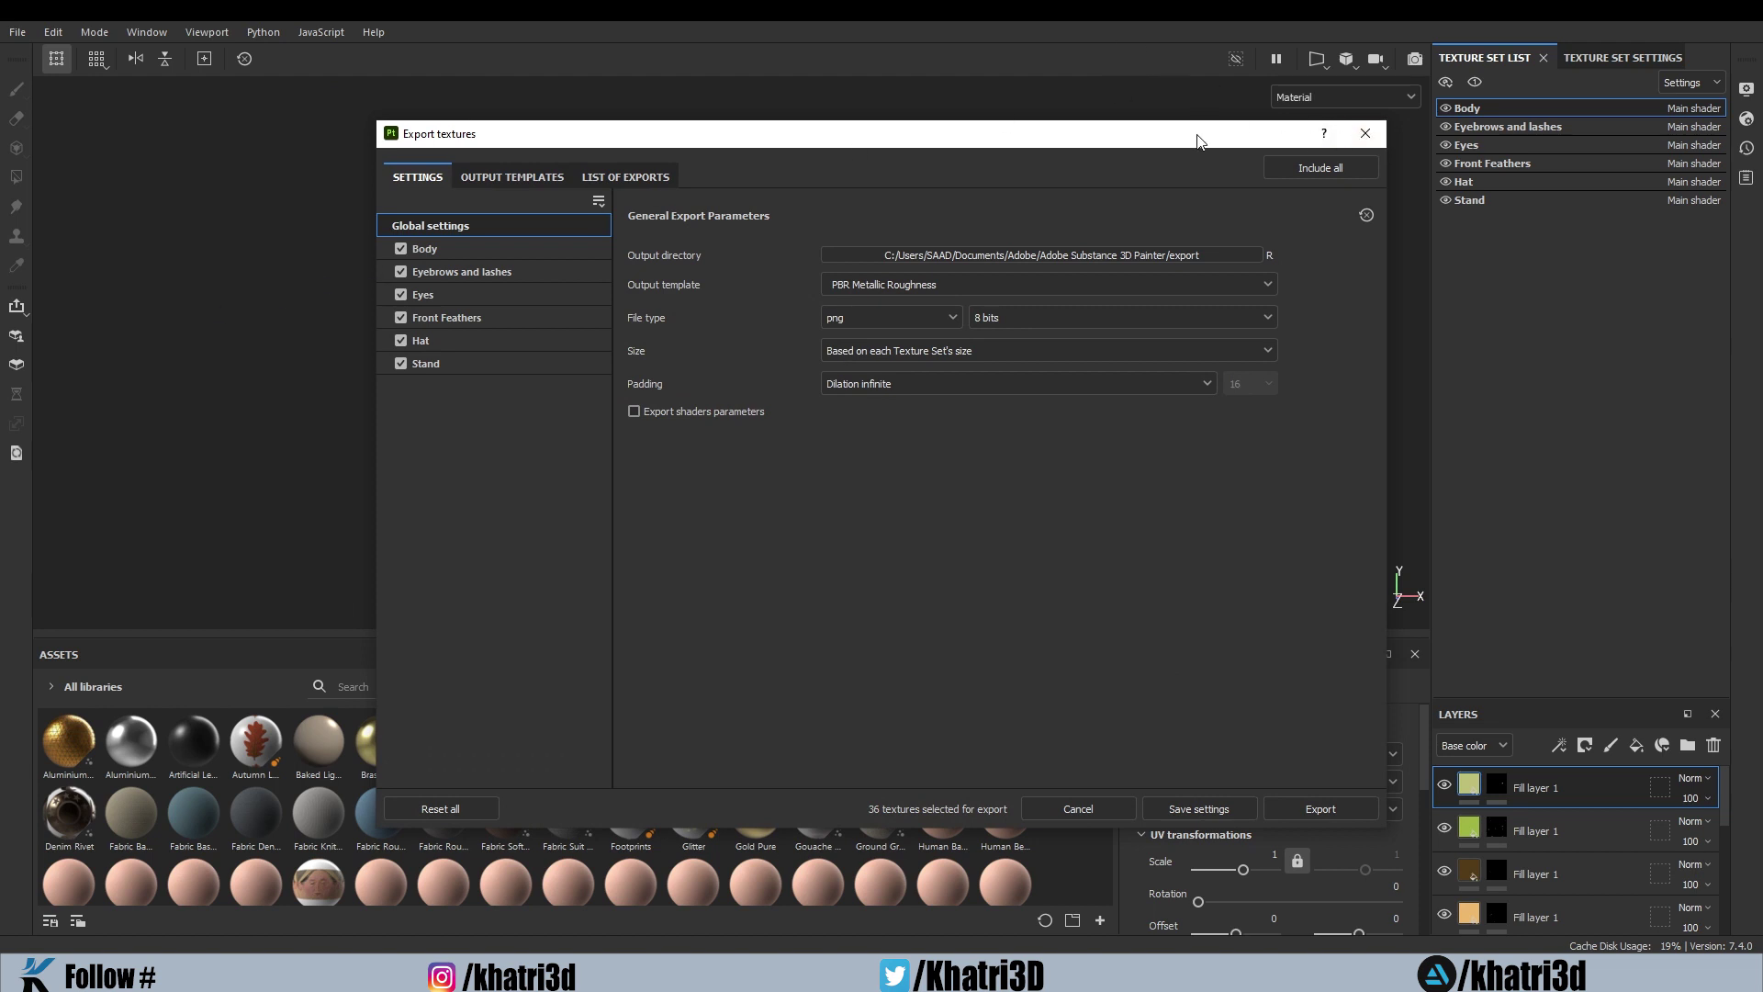
left_click_drag(1203, 128, 1159, 102)
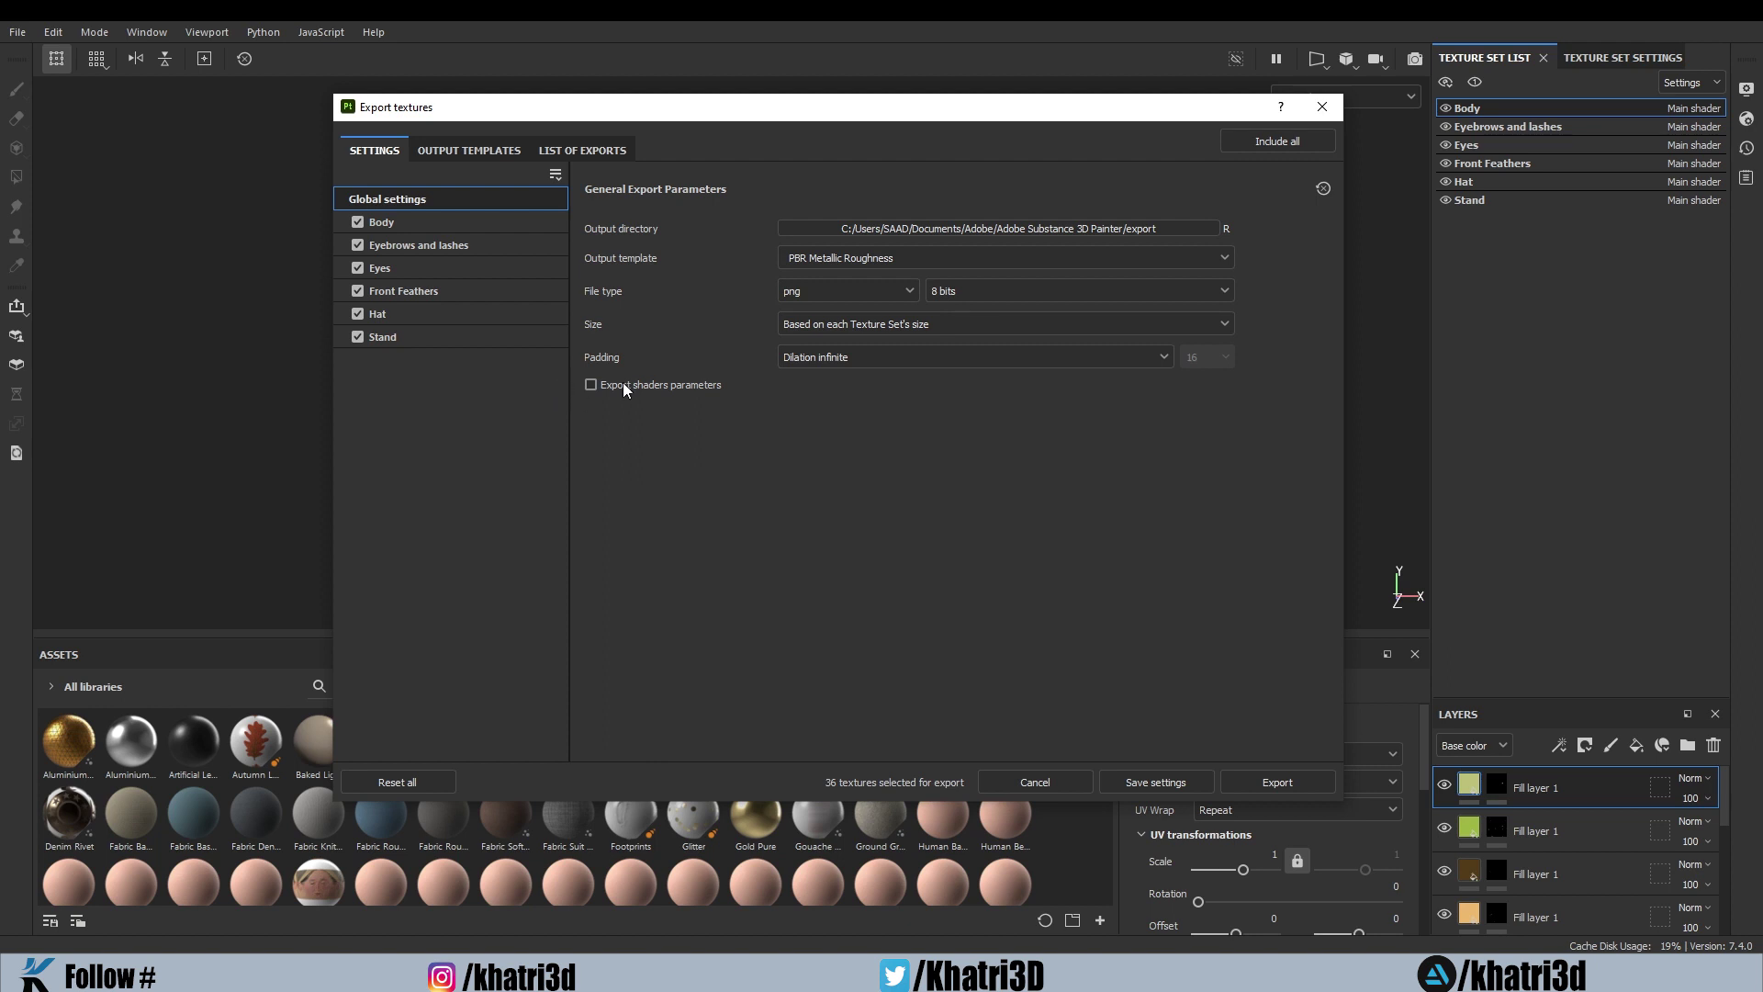
left_click(945, 222)
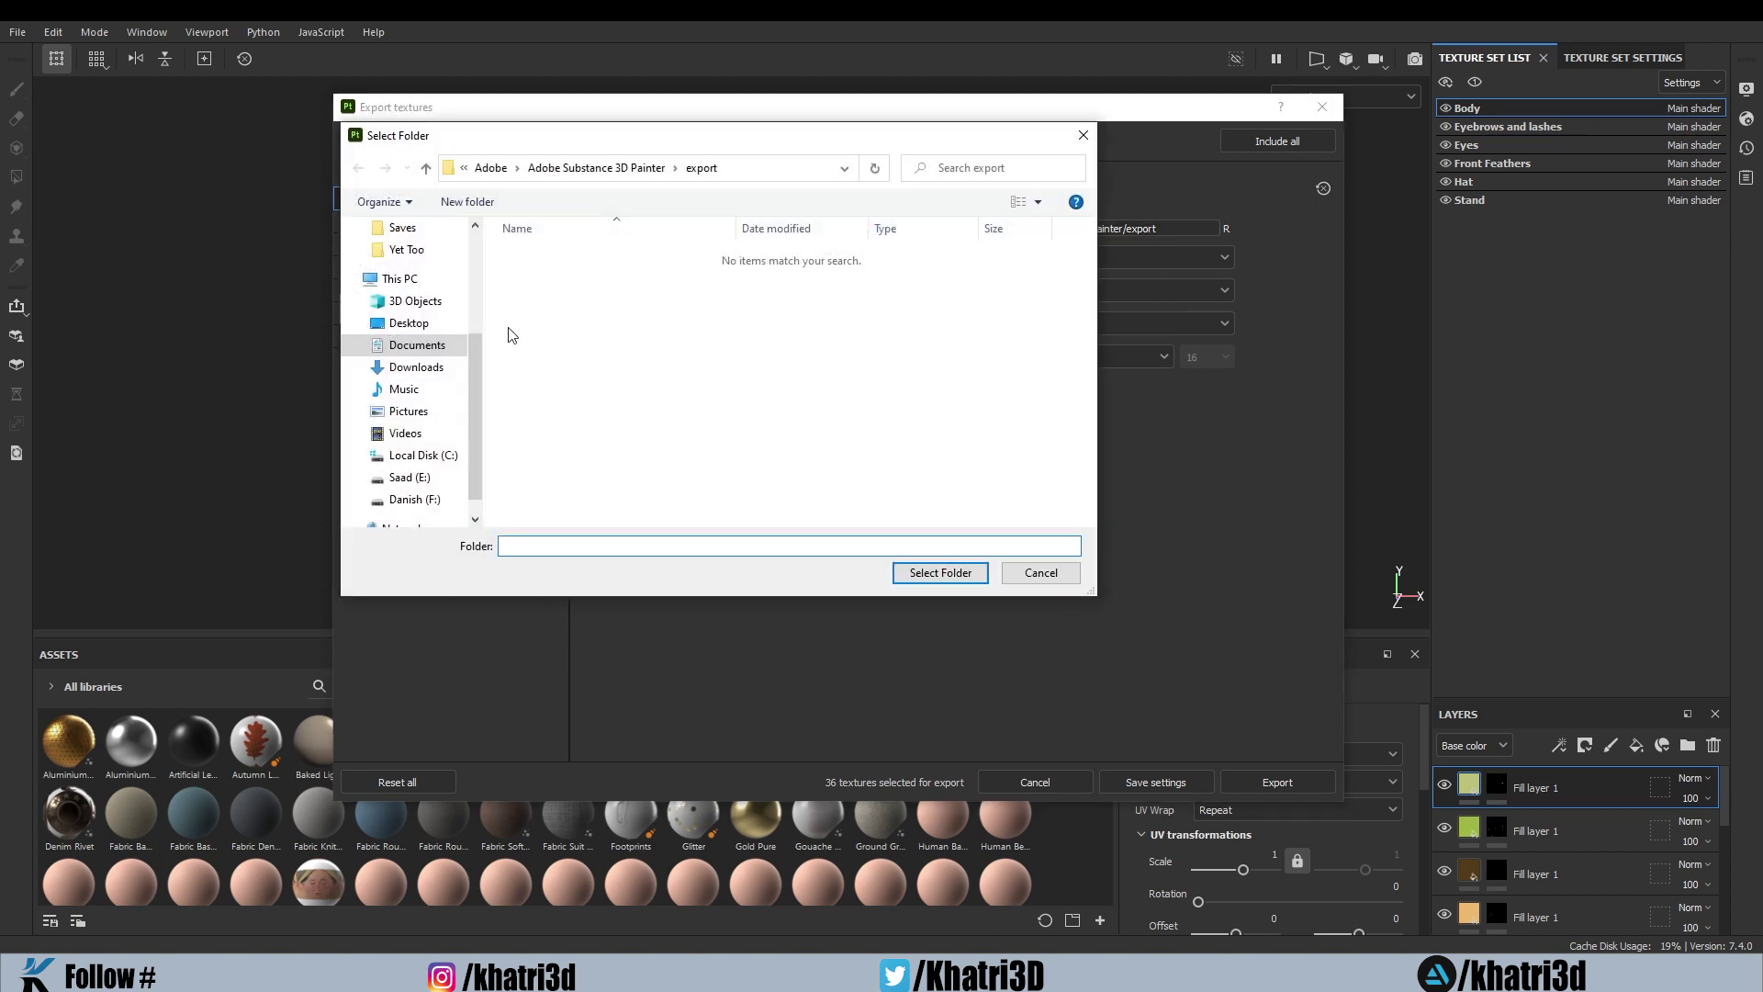
left_click(409, 323)
double_click(571, 258)
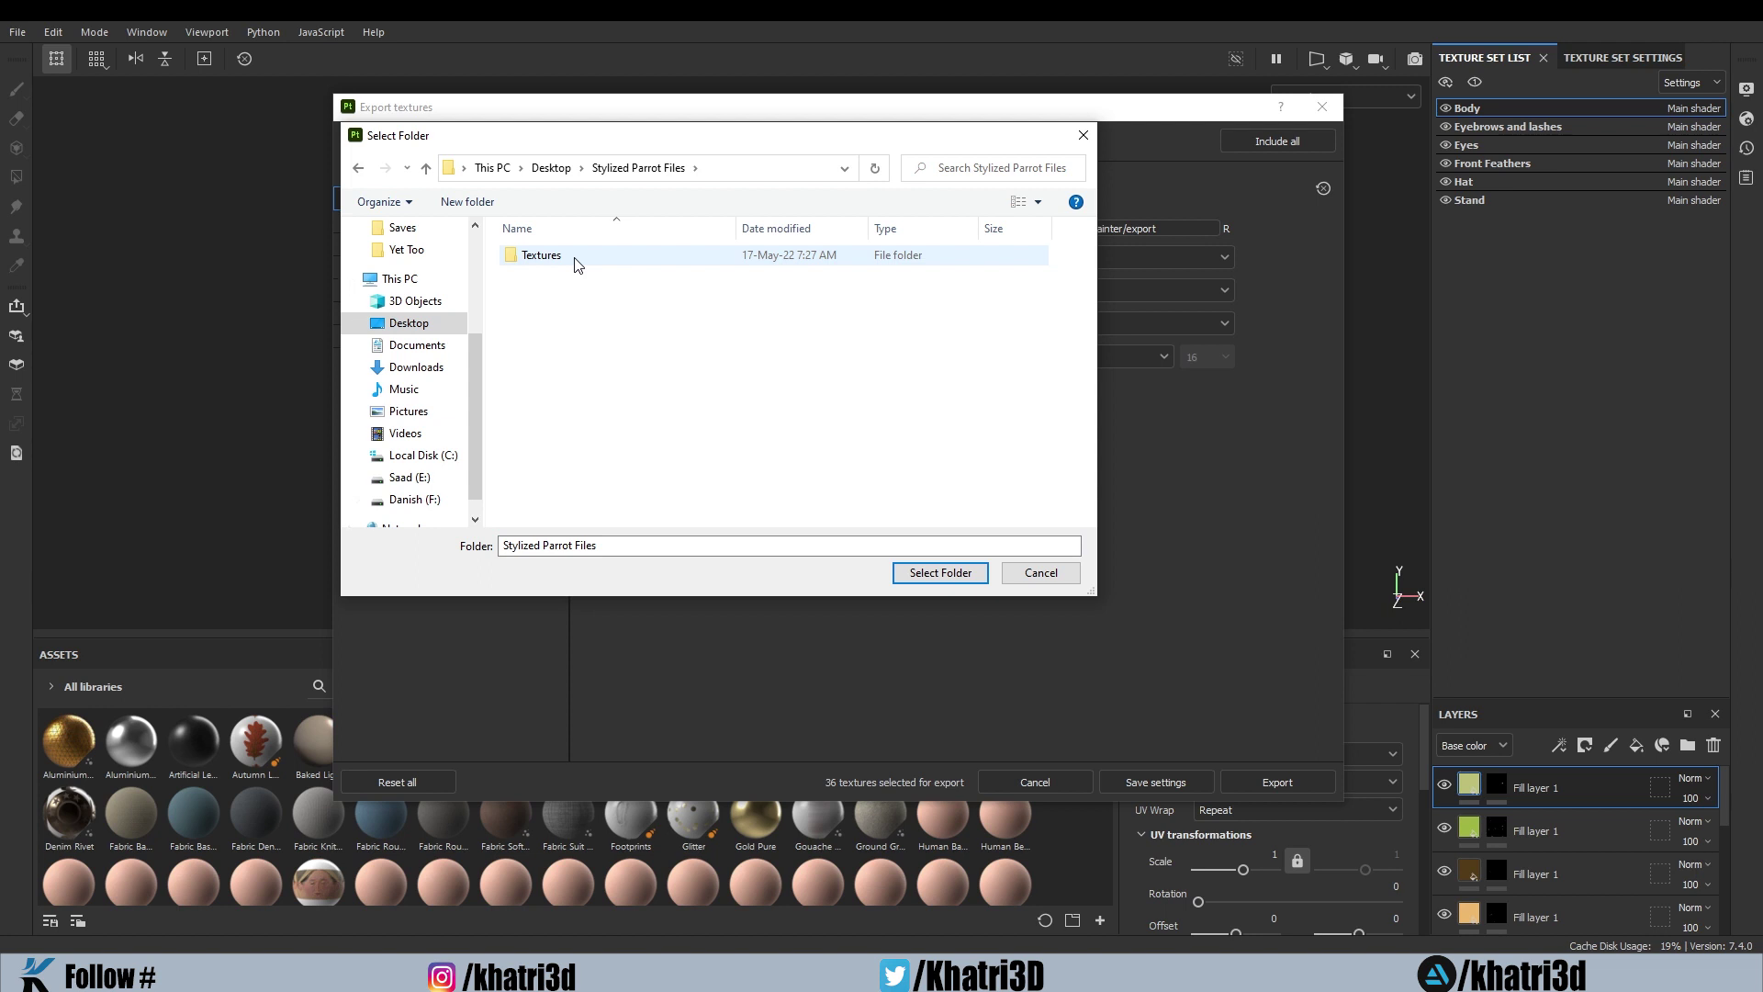
double_click(579, 258)
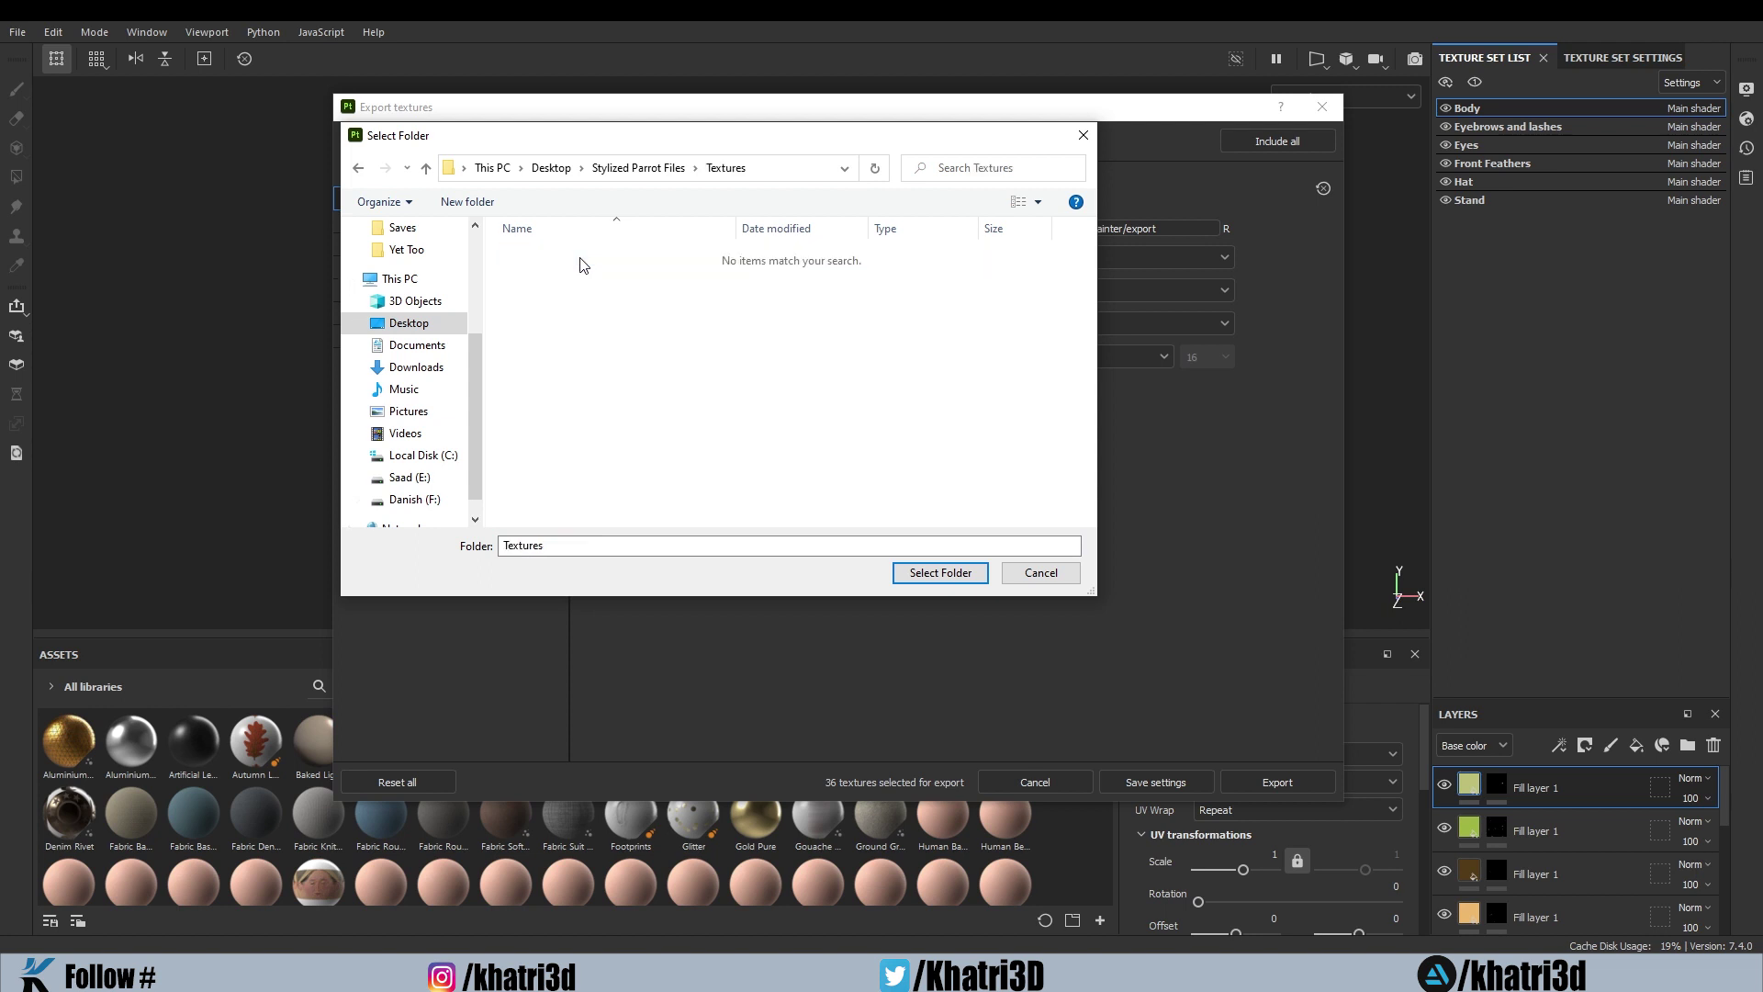
left_click(946, 578)
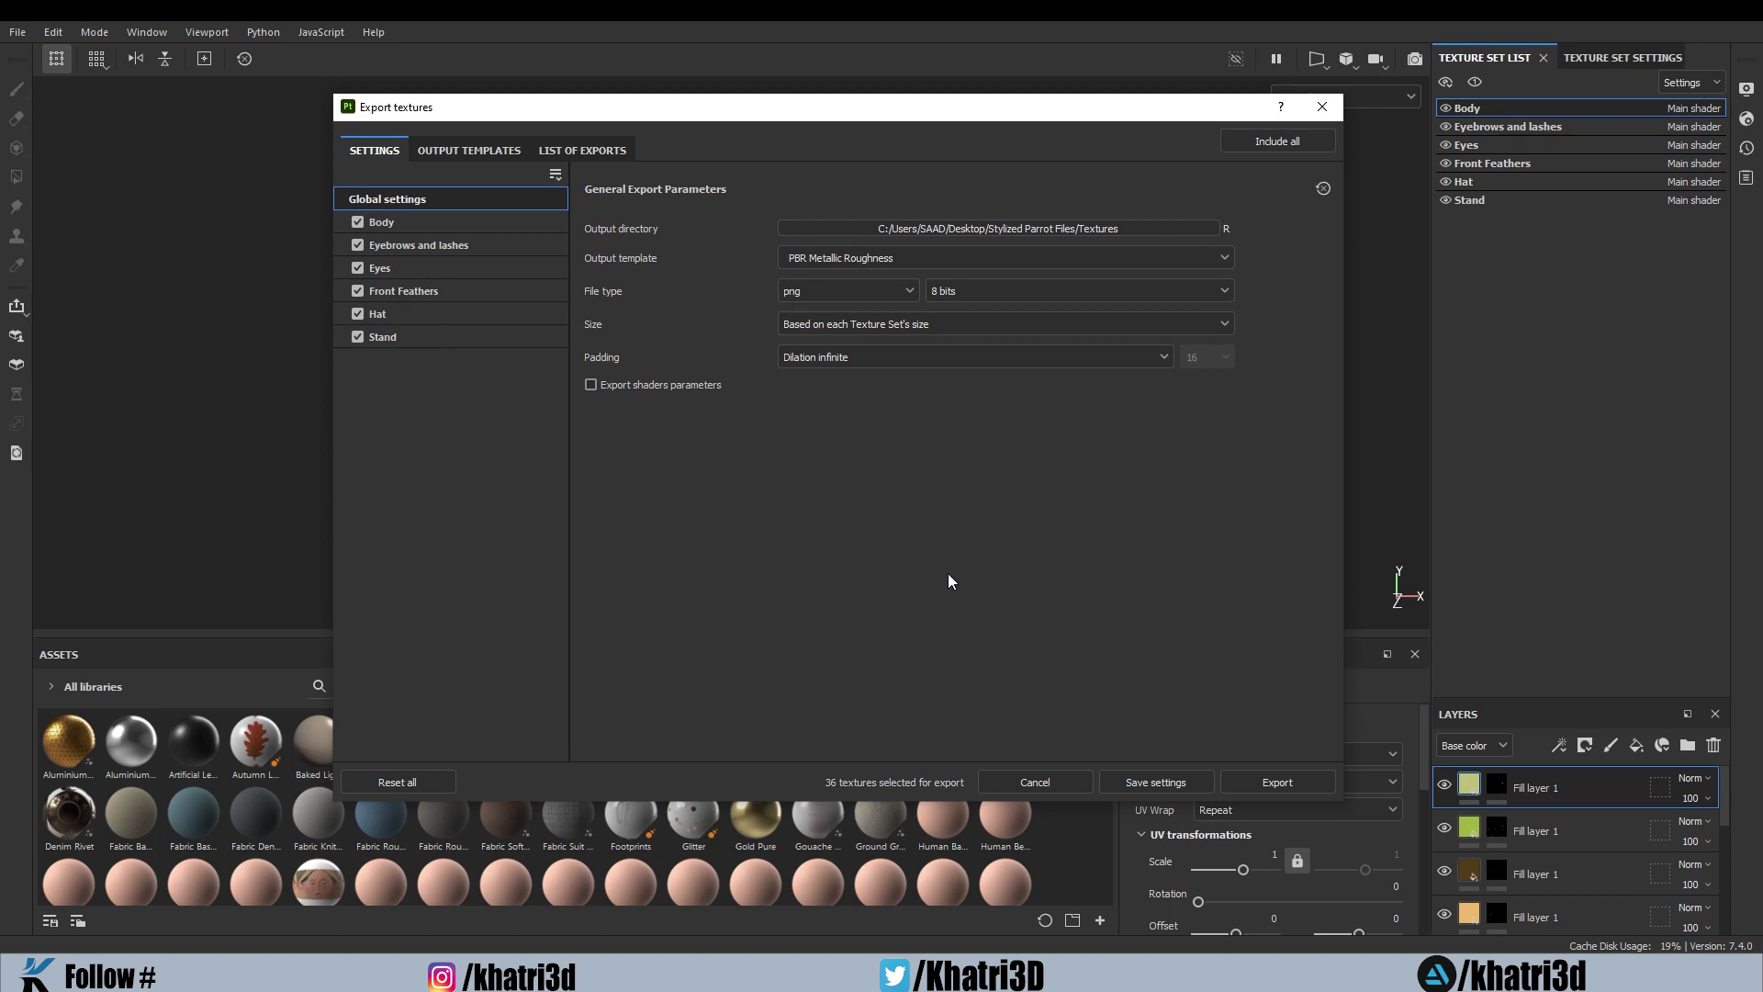
- Examine the output maps defined in the Blender export template
left_click(487, 155)
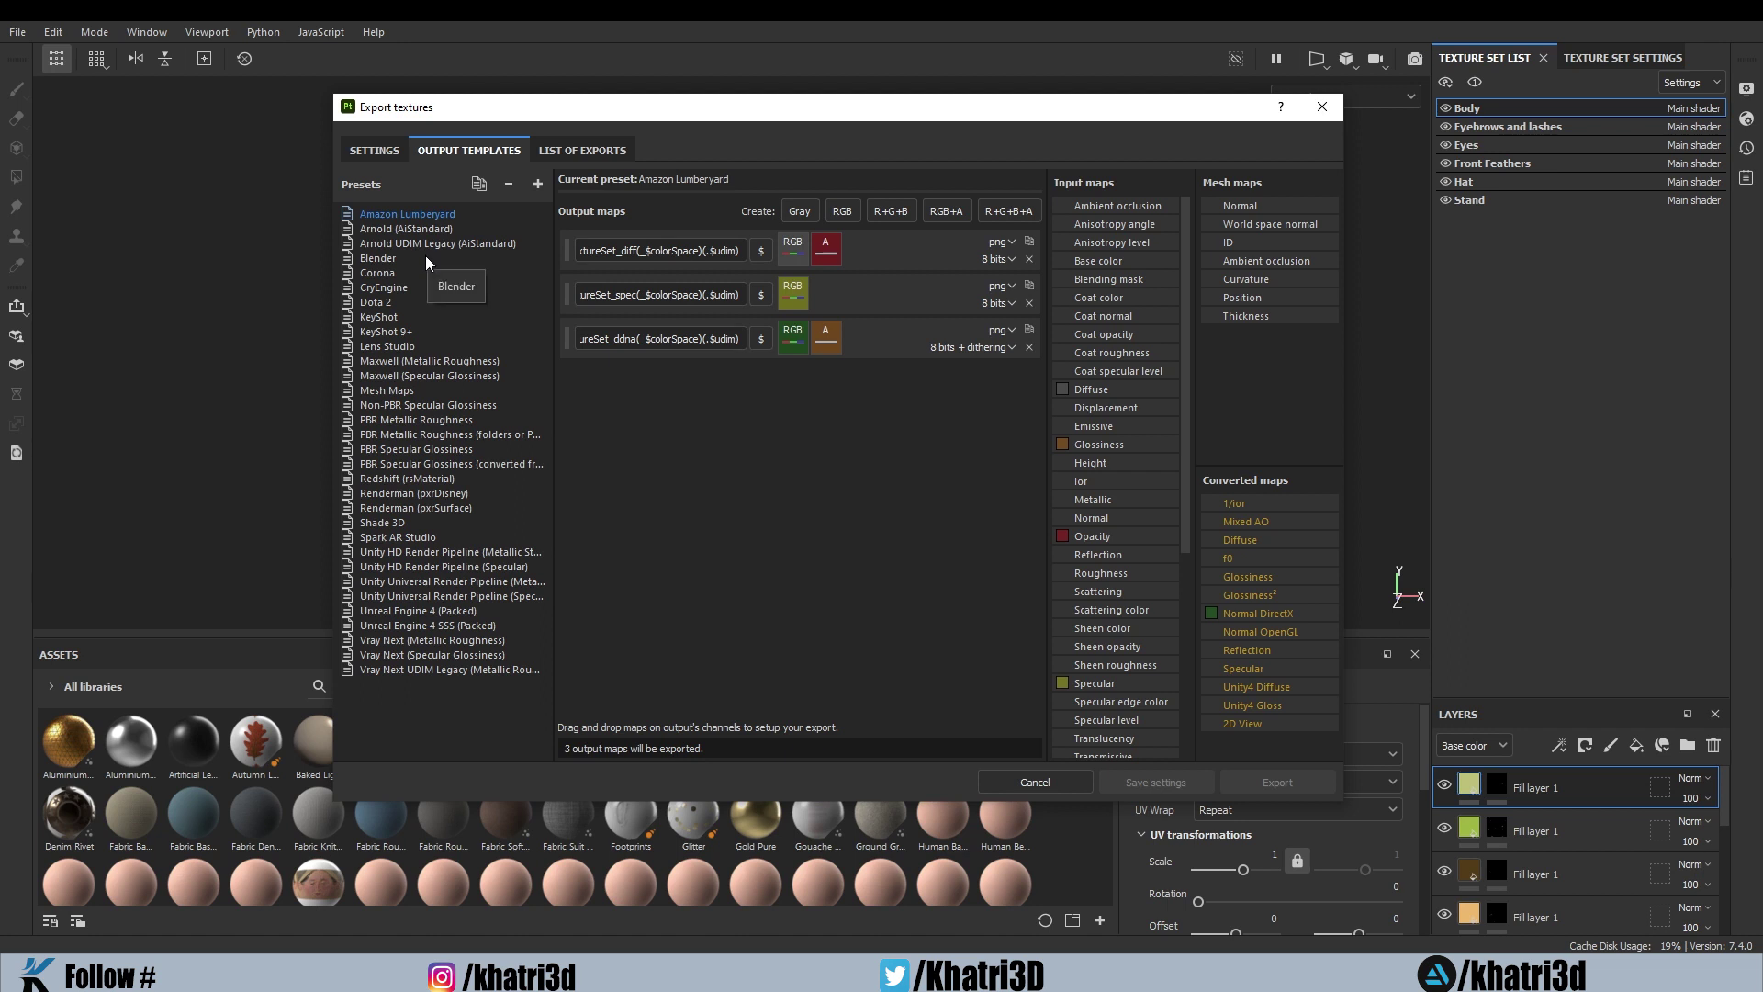
left_click(393, 259)
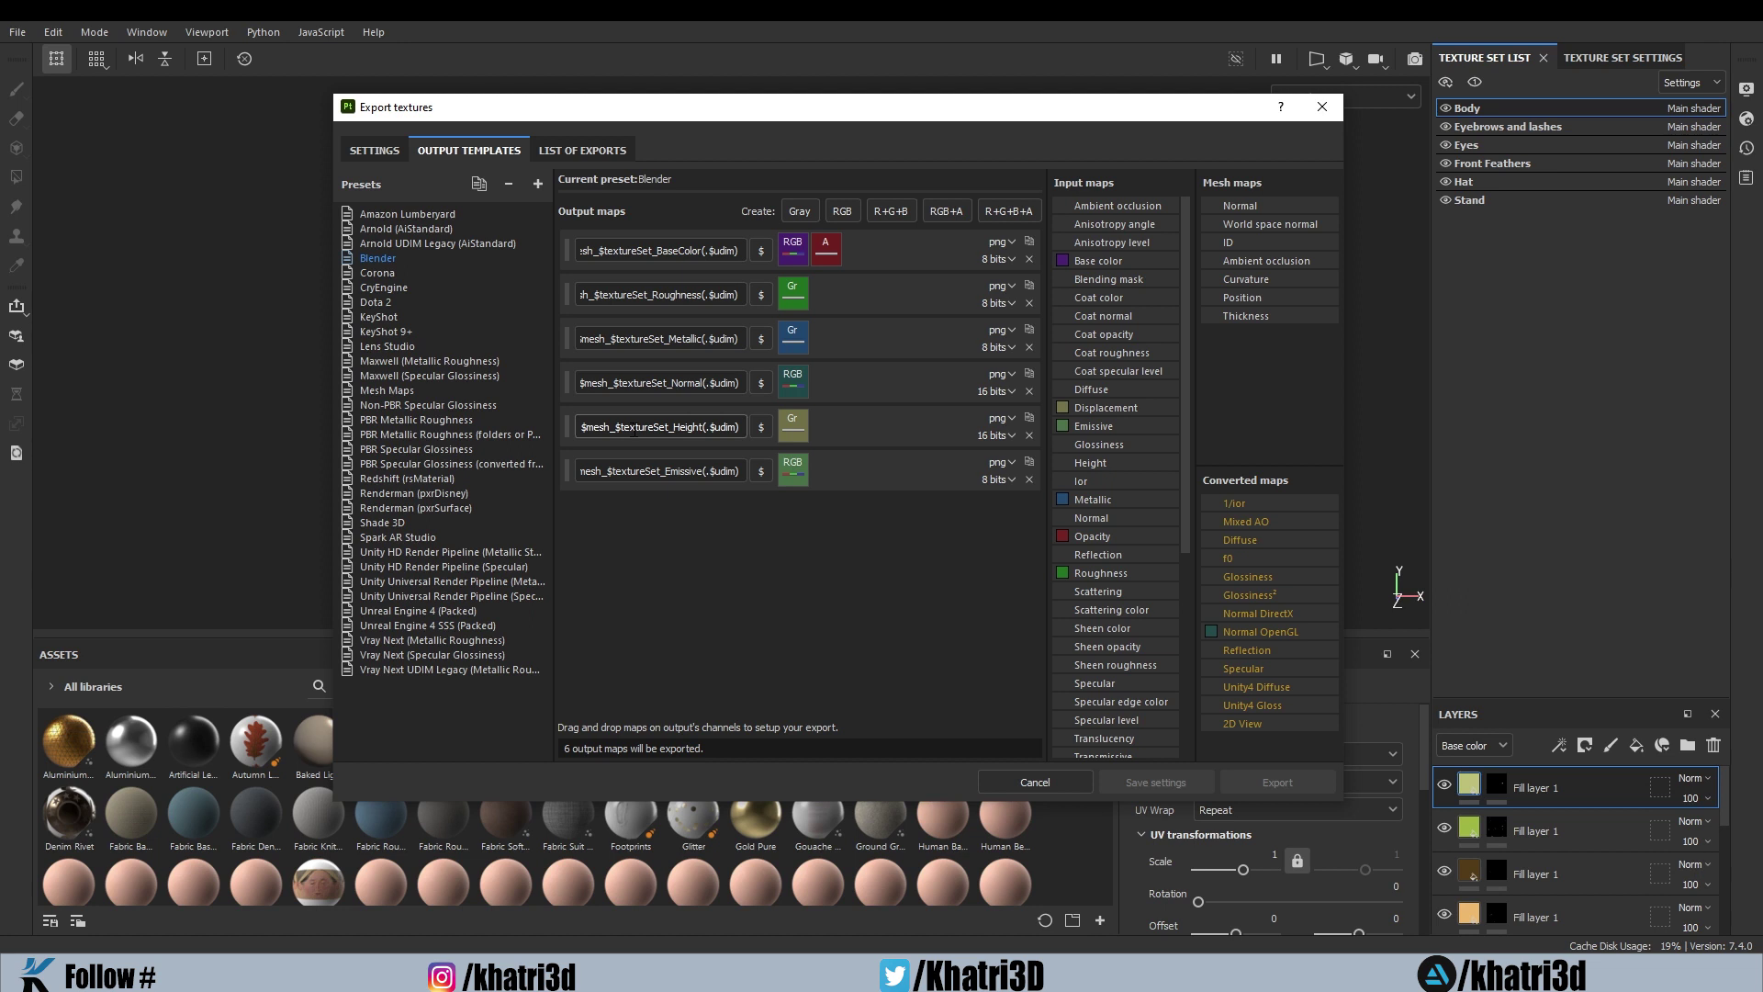
left_click(378, 274)
left_click(378, 263)
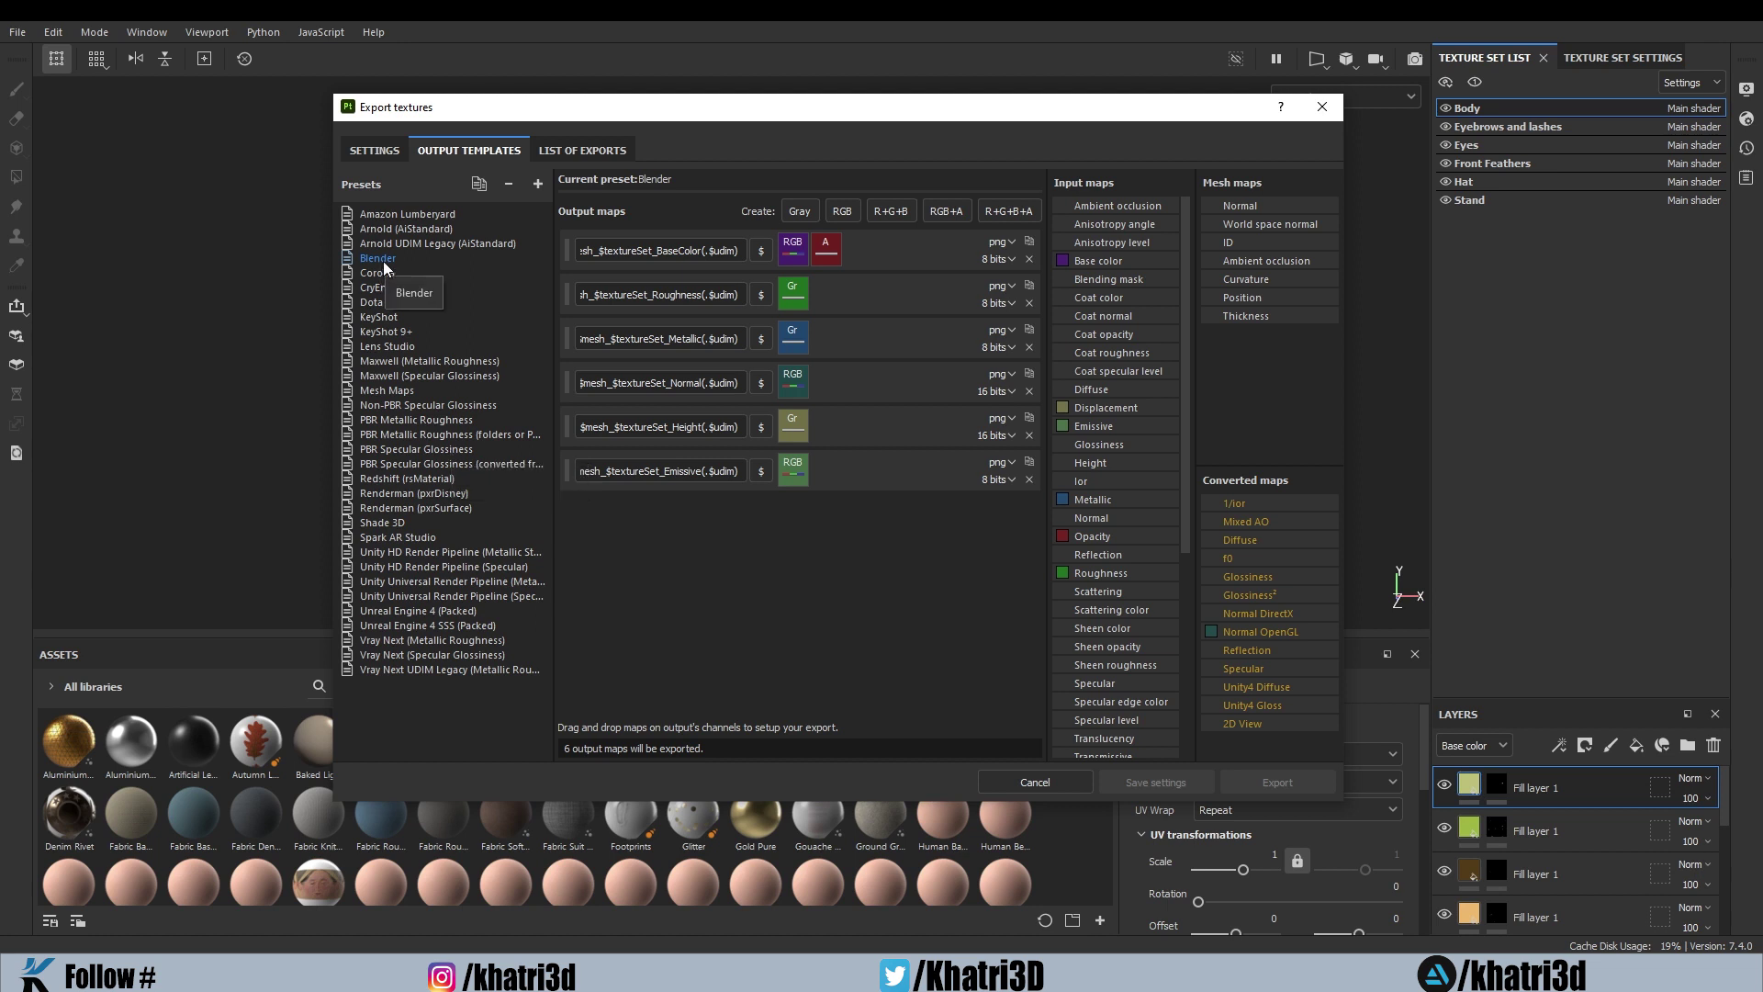
- Duplicate the PBR Metallic Roughness export preset and rename the copy Cycles
left_click(428, 423)
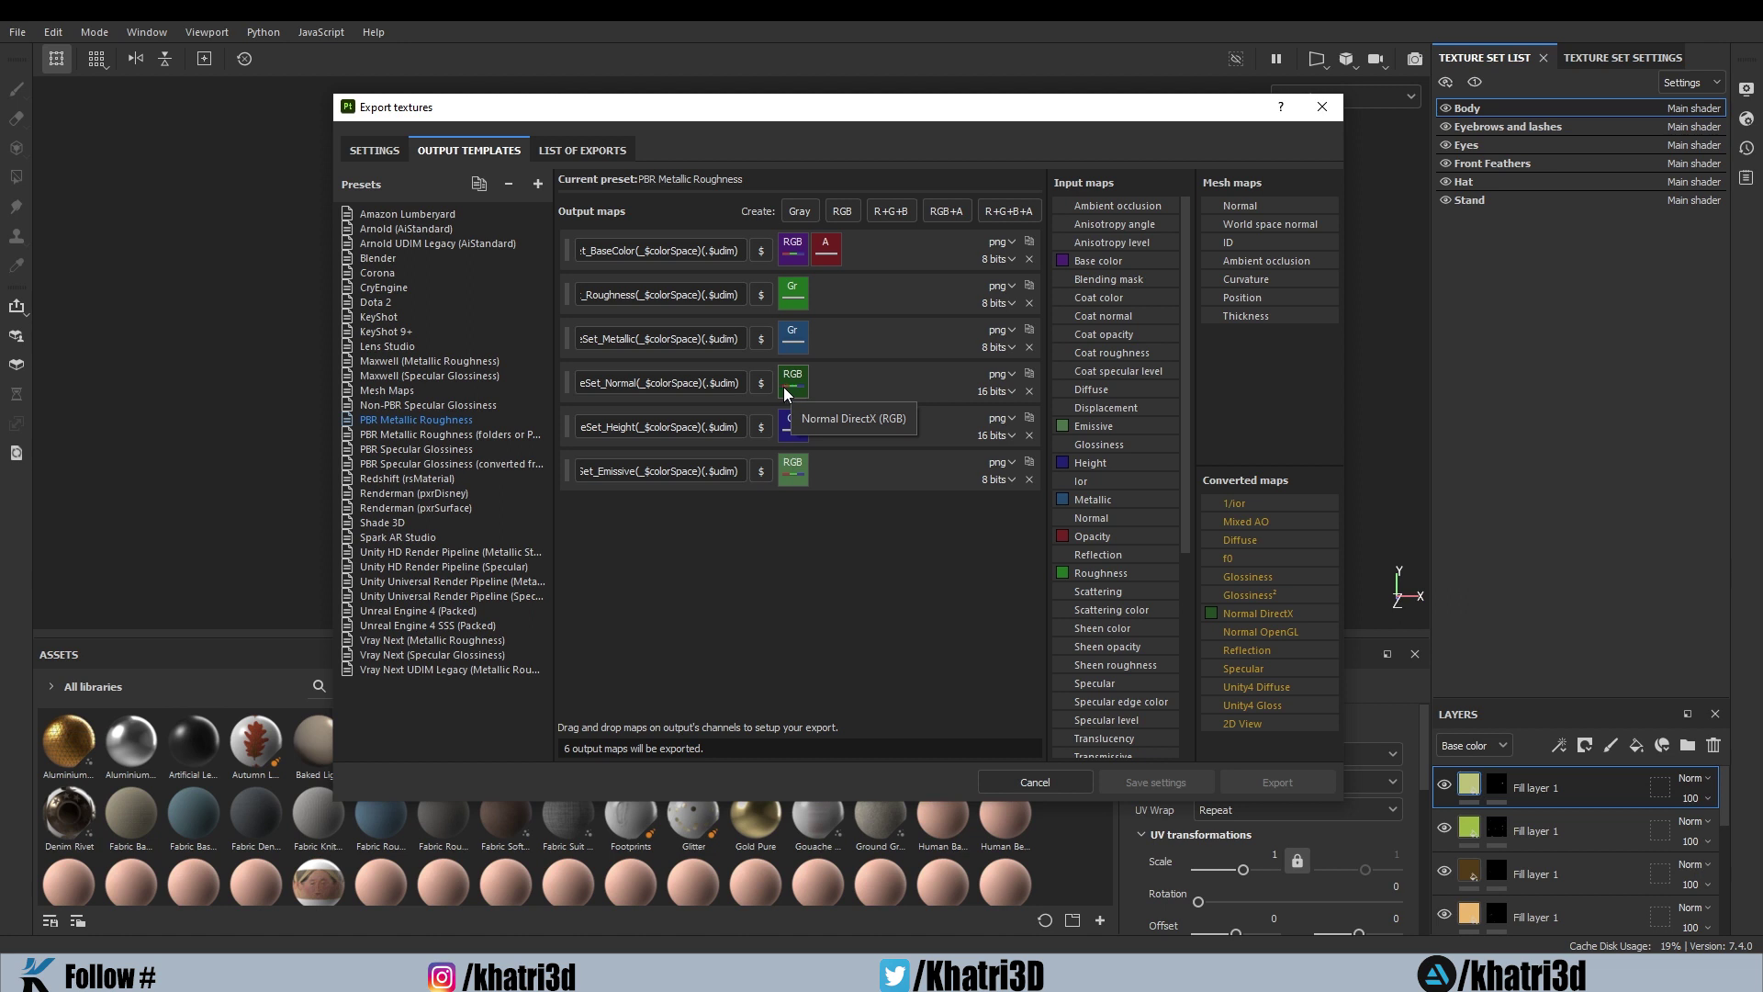
right_click(433, 424)
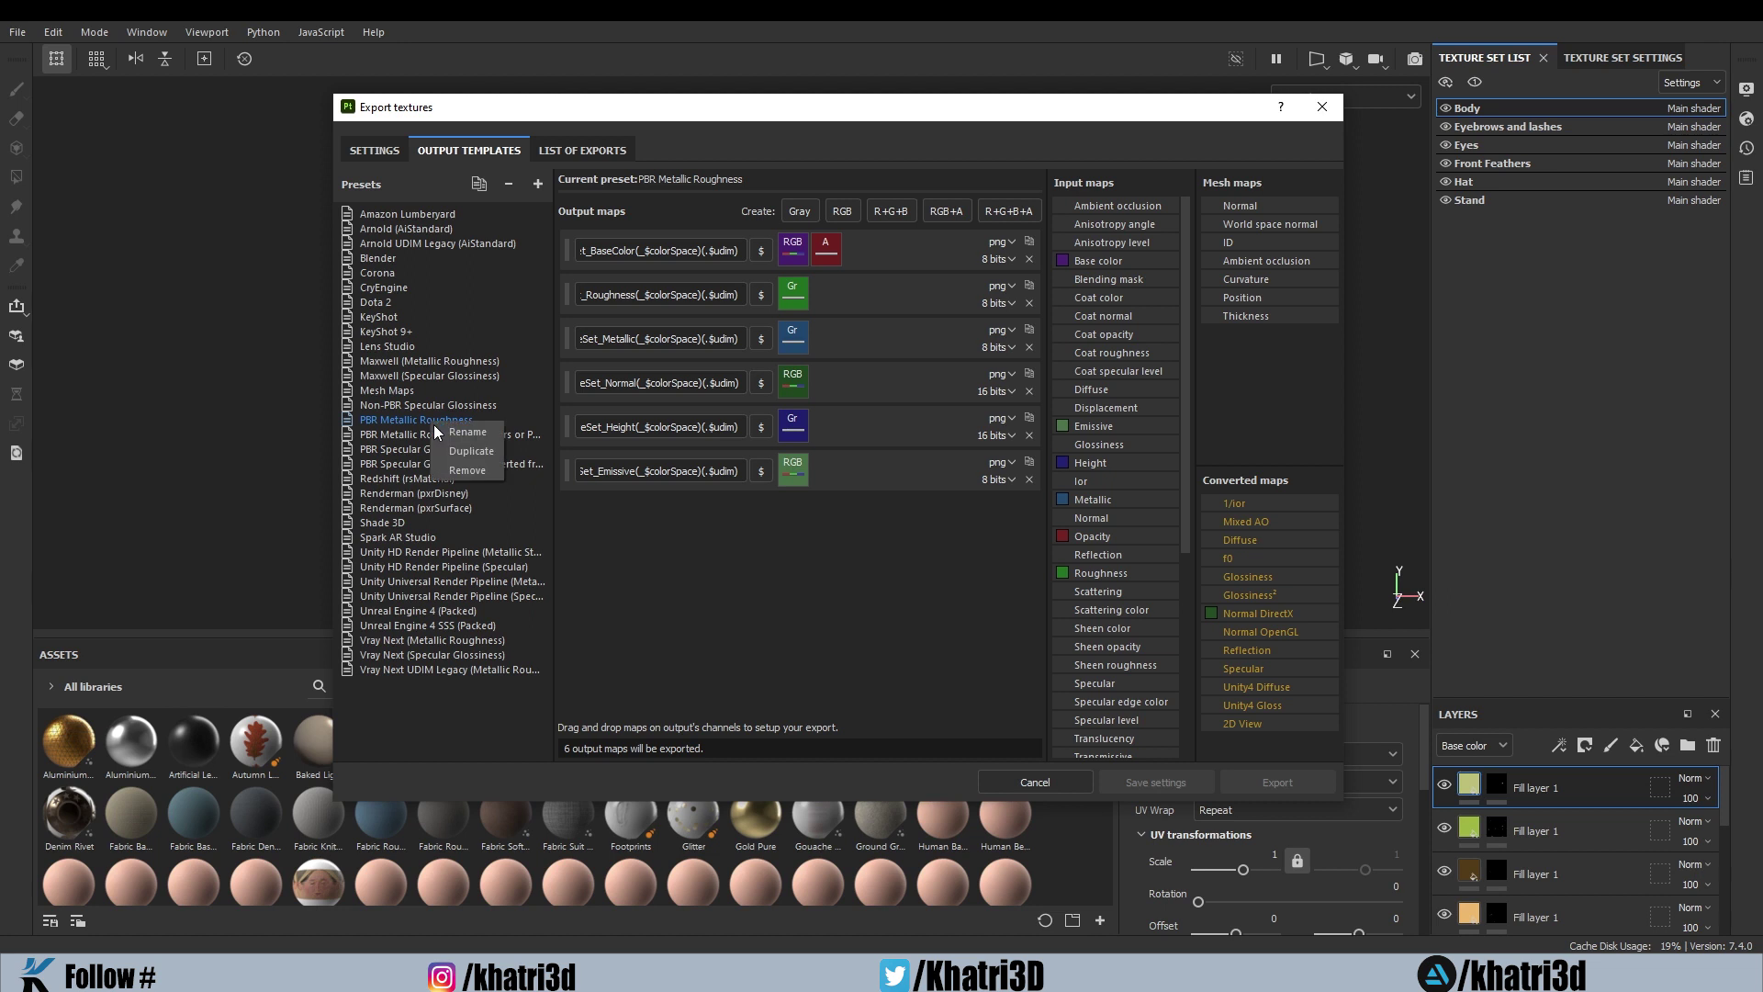
left_click(457, 454)
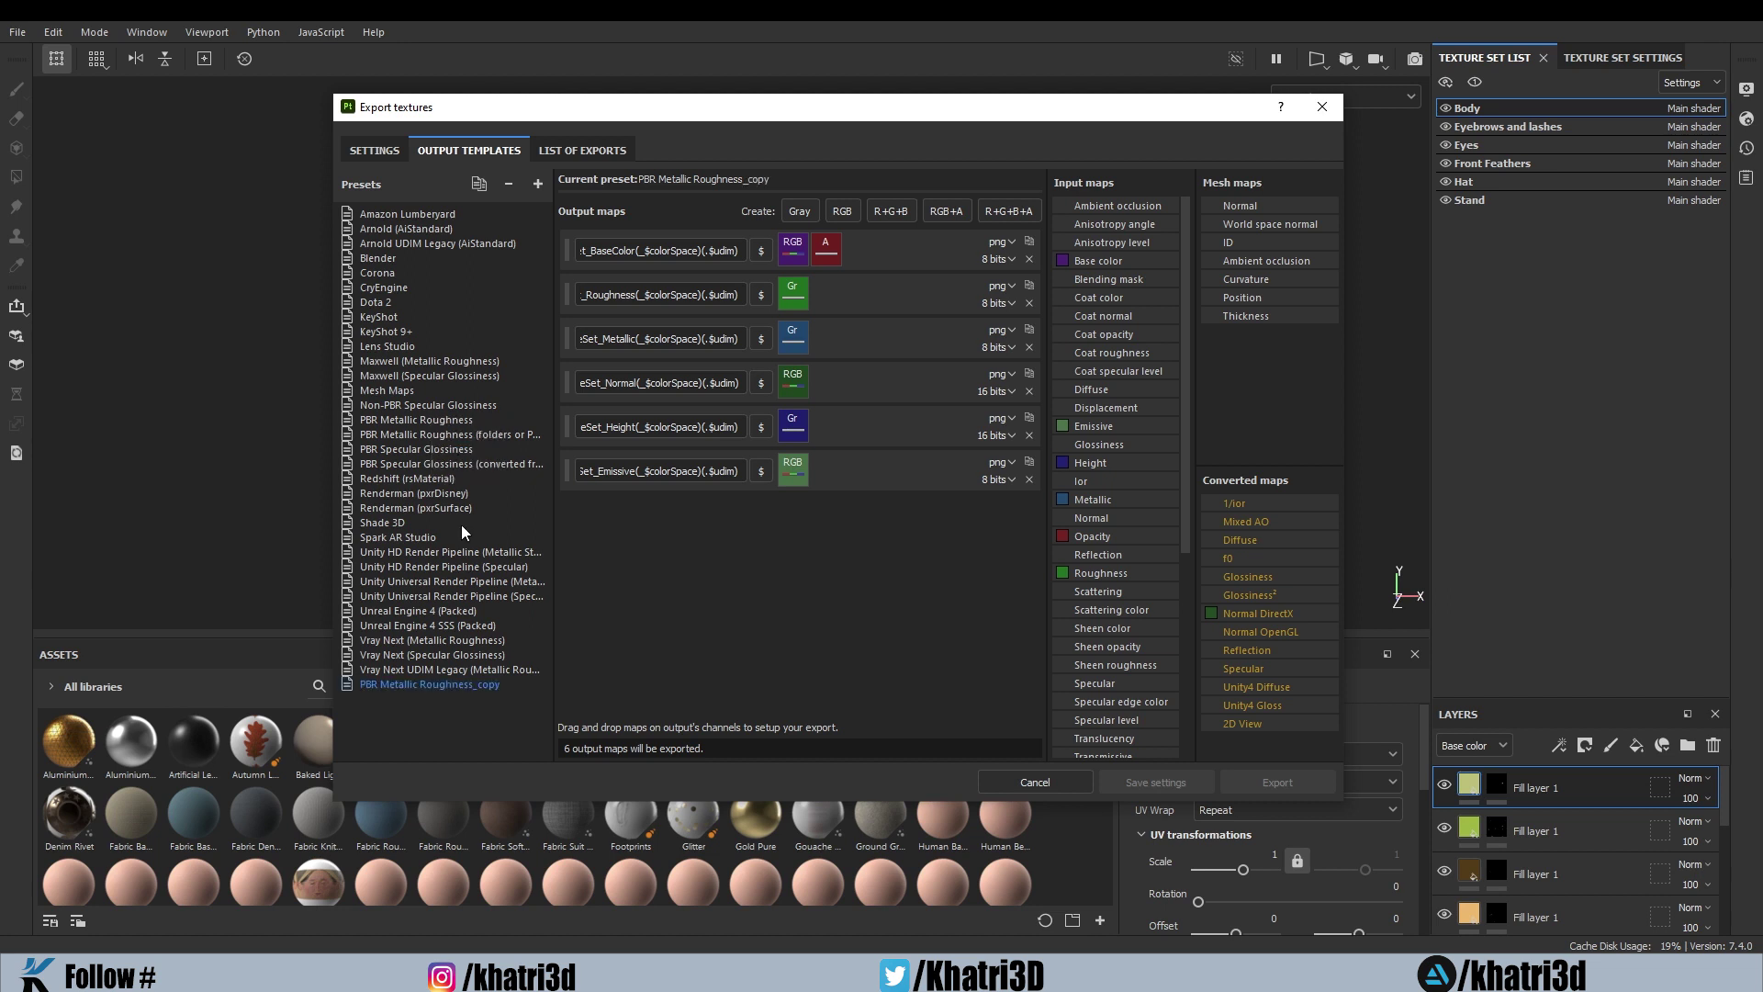
double_click(470, 685)
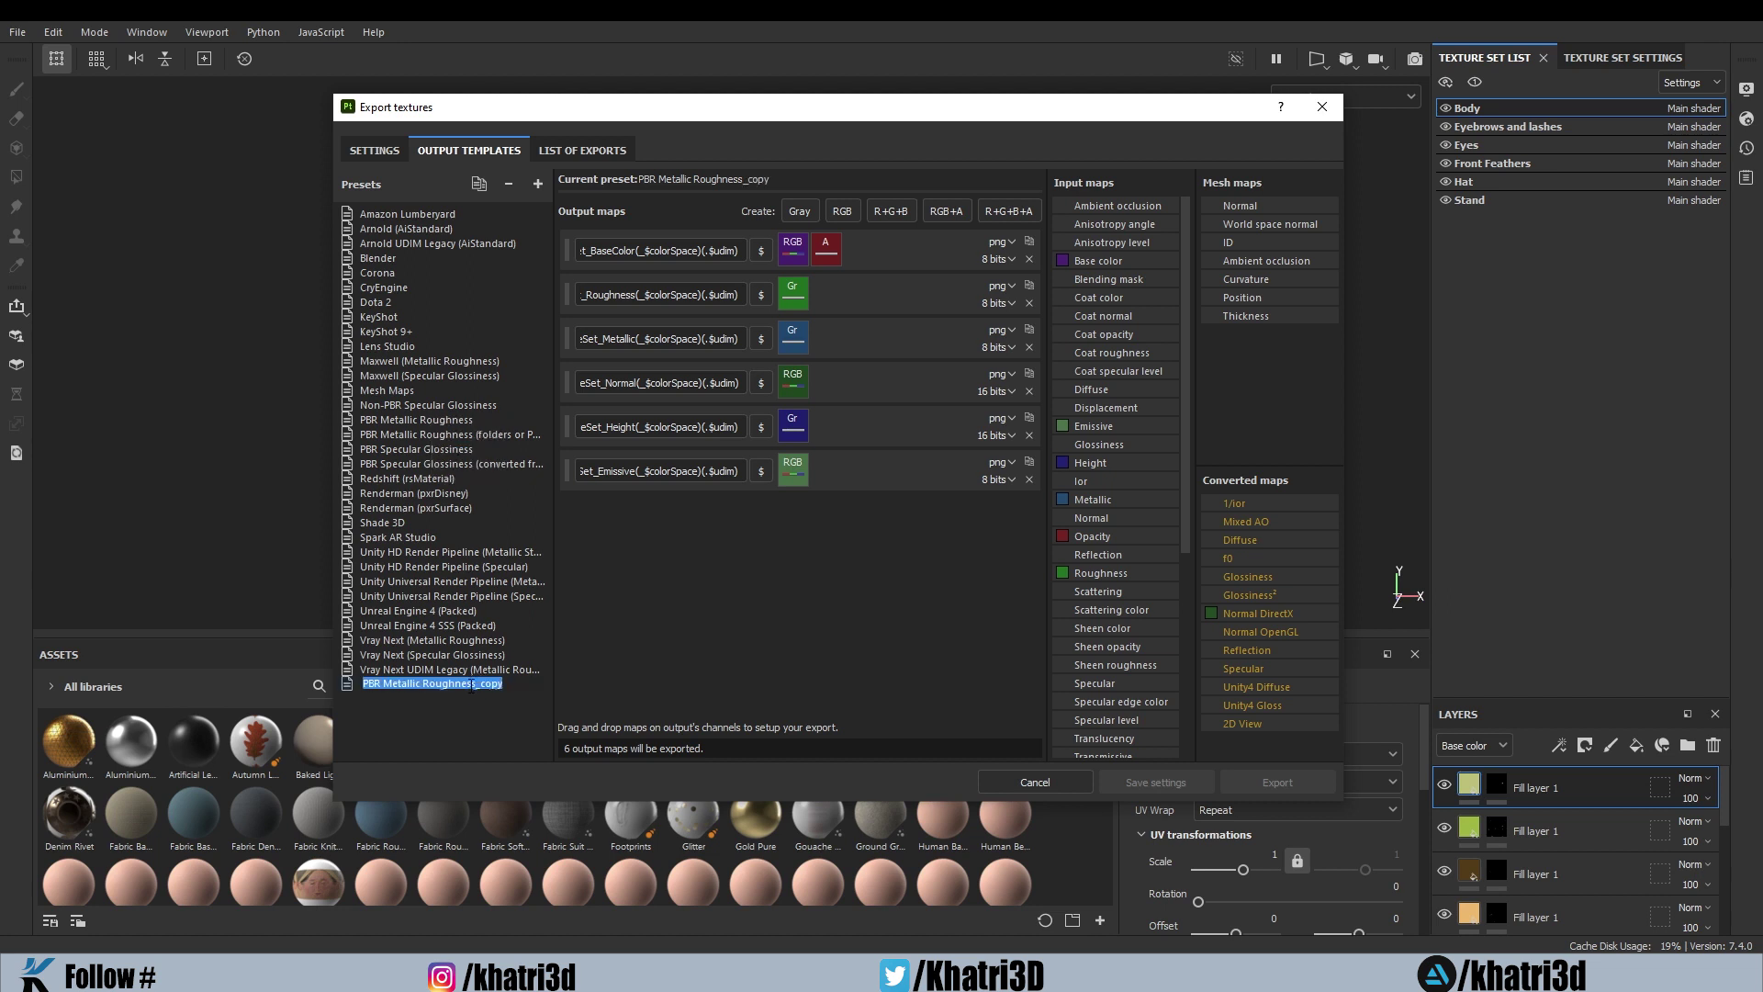
type("Cy")
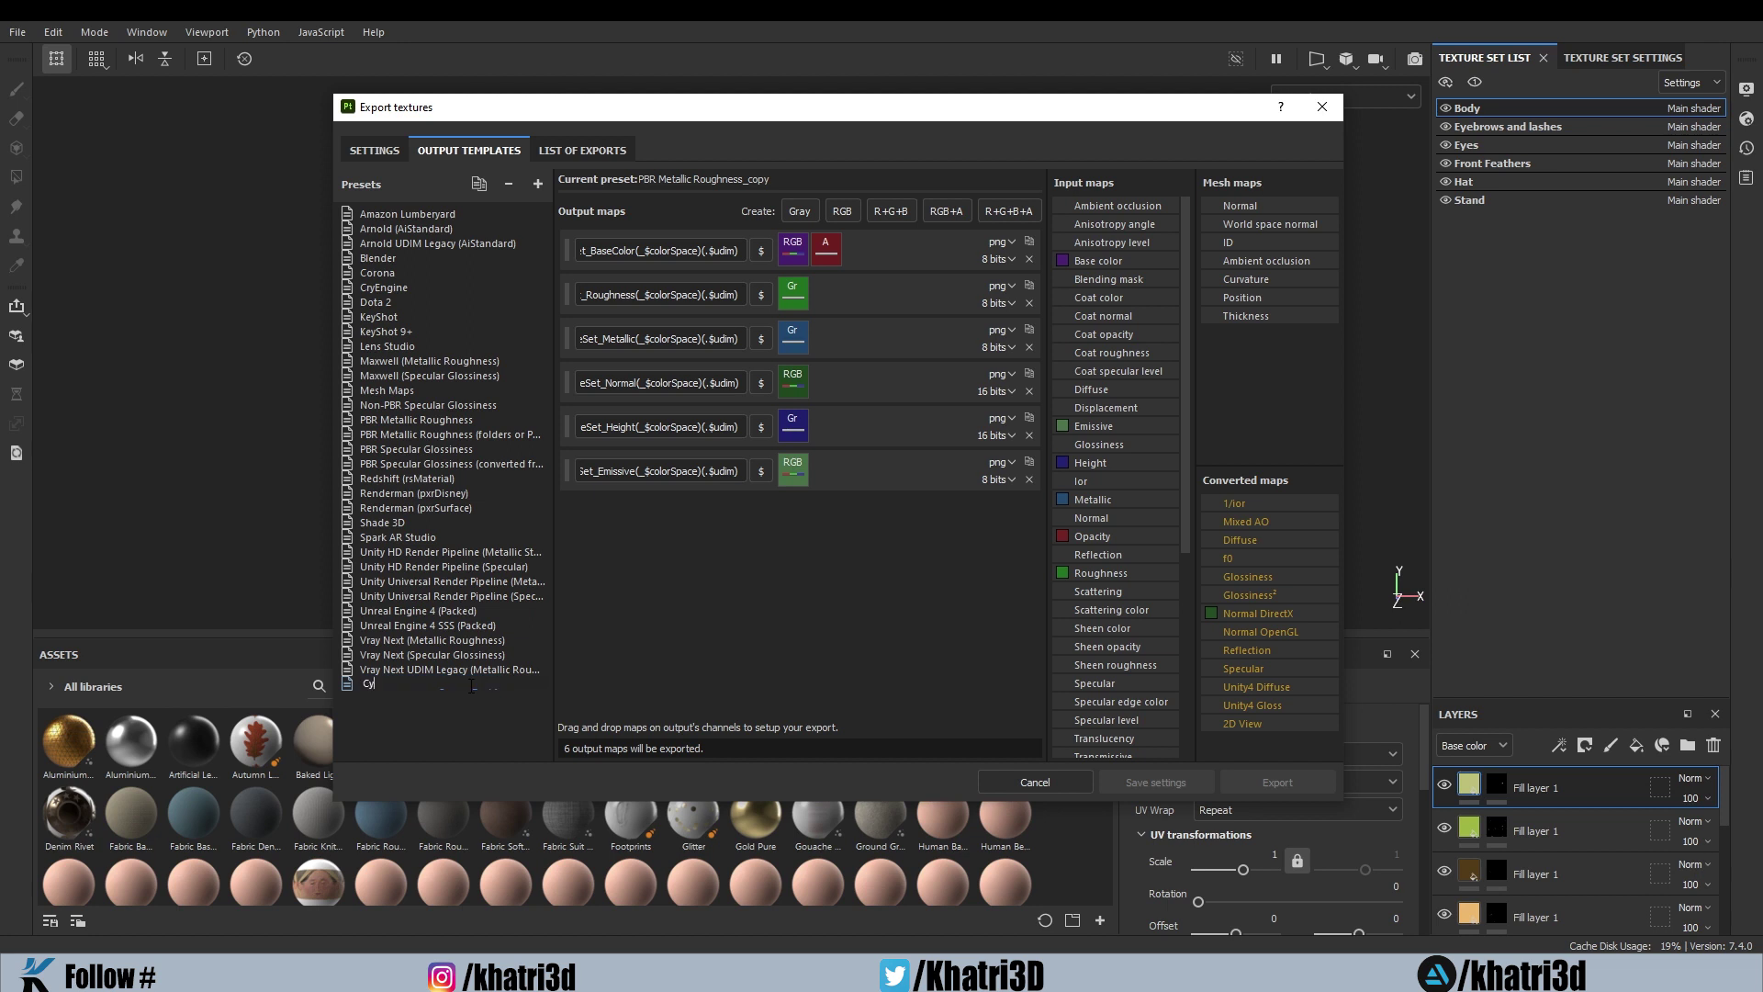
type("lcles")
key("Return")
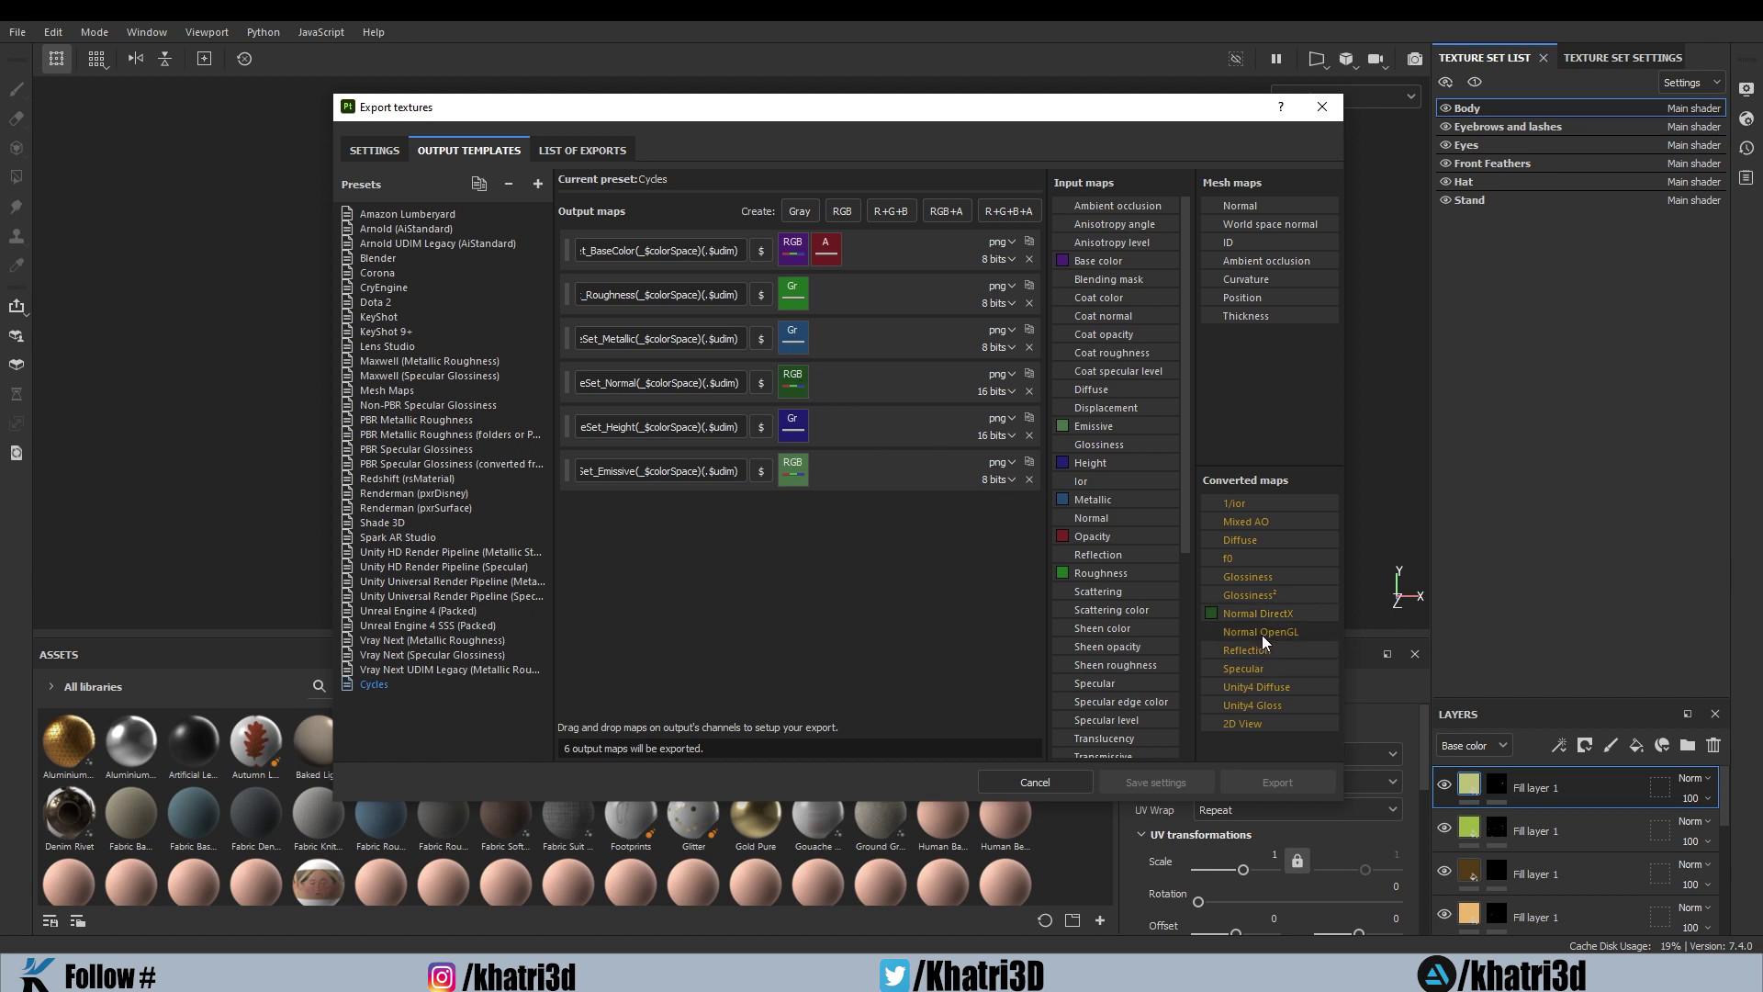
- Assign the converted Normal OpenGL map to the RGB channels of the Cycles preset's Normal output
left_click_drag(1262, 635, 795, 378)
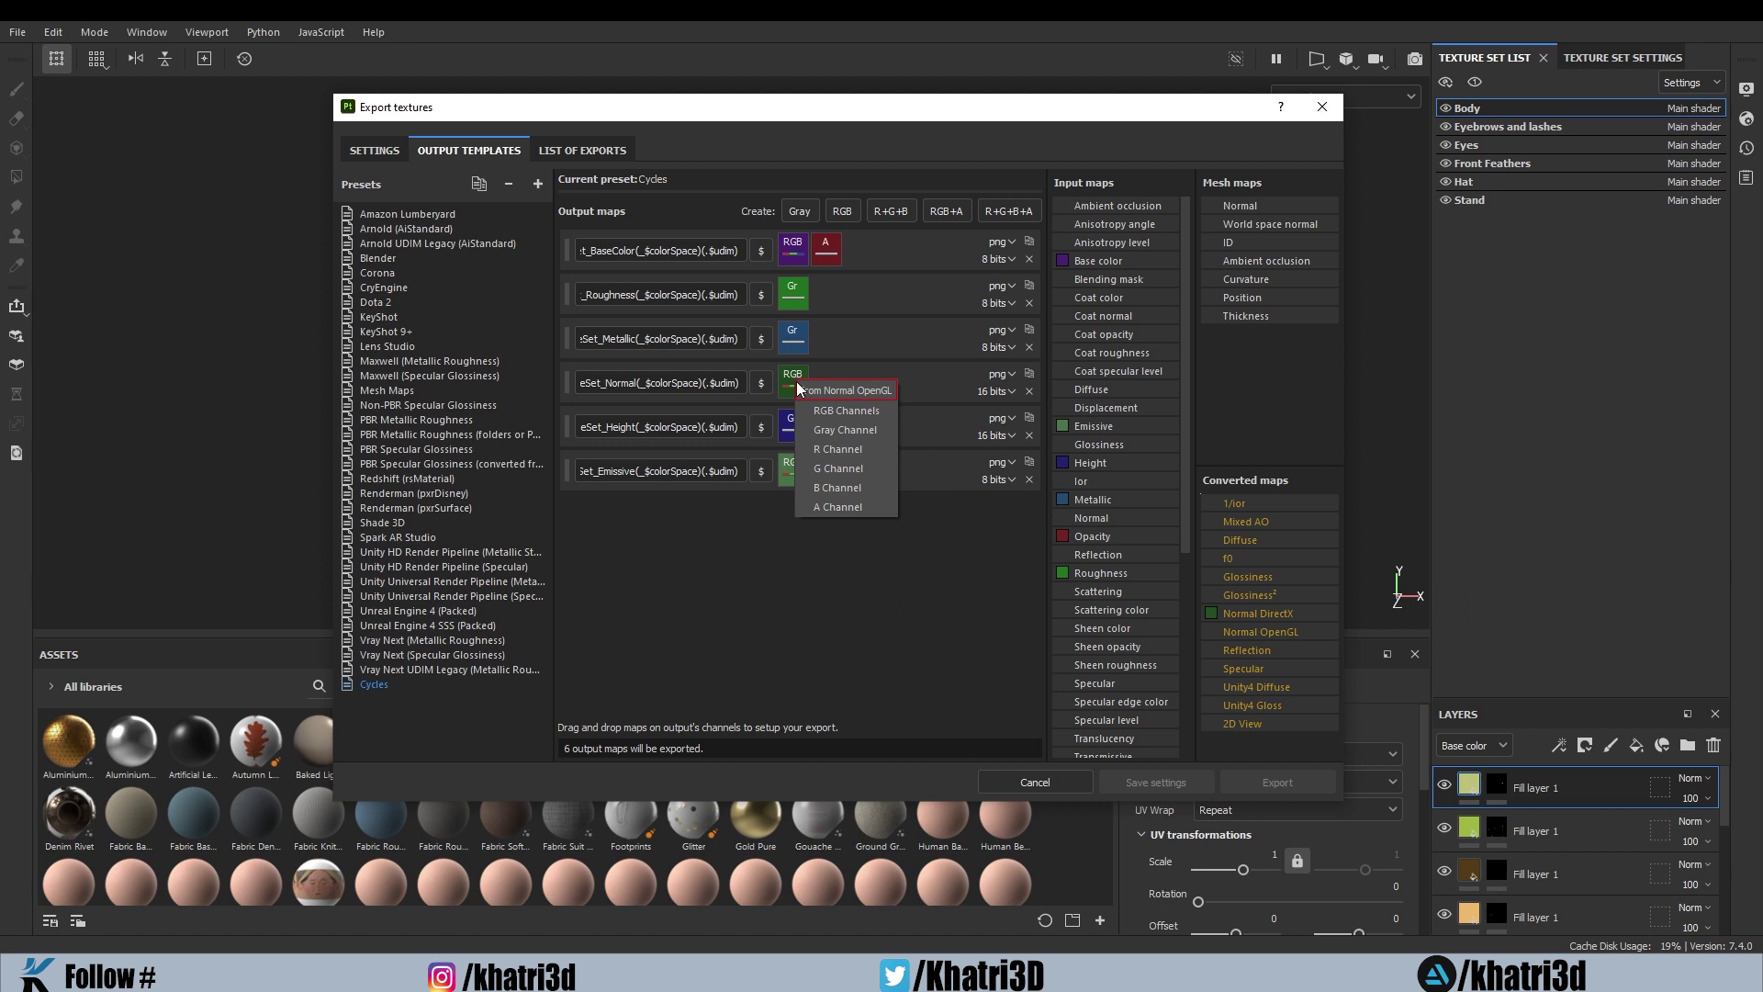
left_click(834, 413)
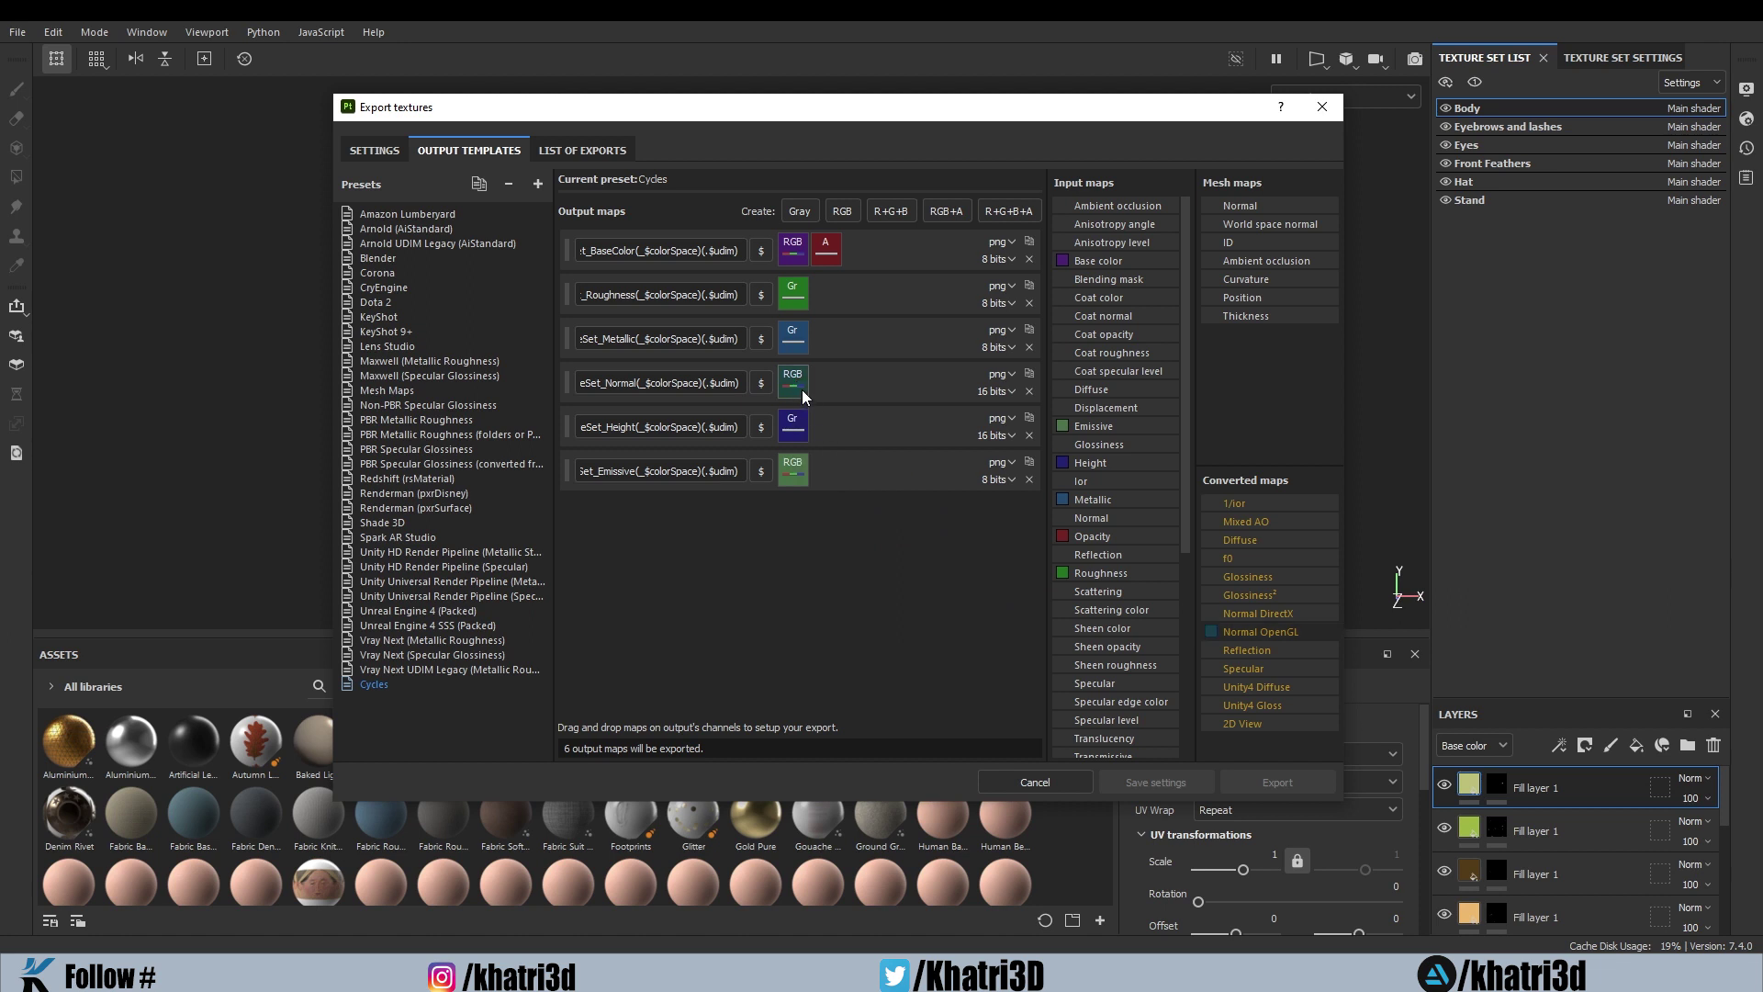
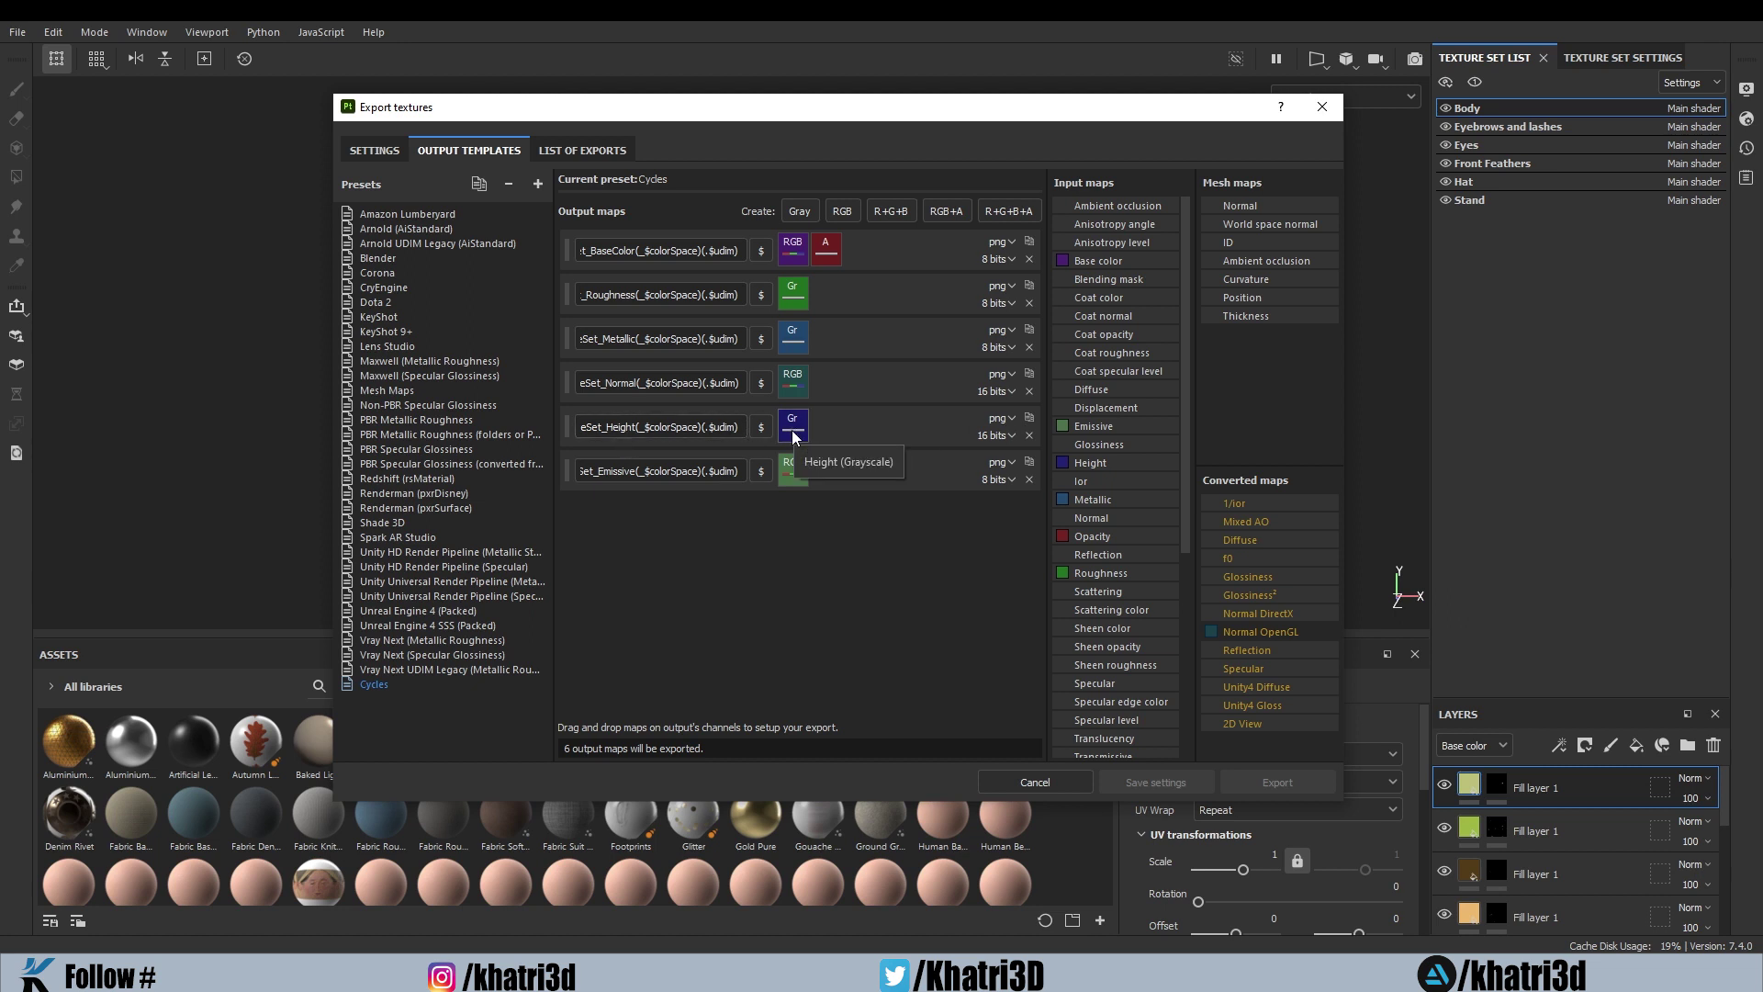
- Add a gray output map named Displacement to the Cycles preset and assign the Displacement input map to its gray channel
left_click(797, 211)
key("BackSpace")
key("BackSpace")
key("BackSpace")
key("BackSpace")
key("BackSpace")
key("BackSpace")
key("BackSpace")
key("BackSpace")
key("BackSpace")
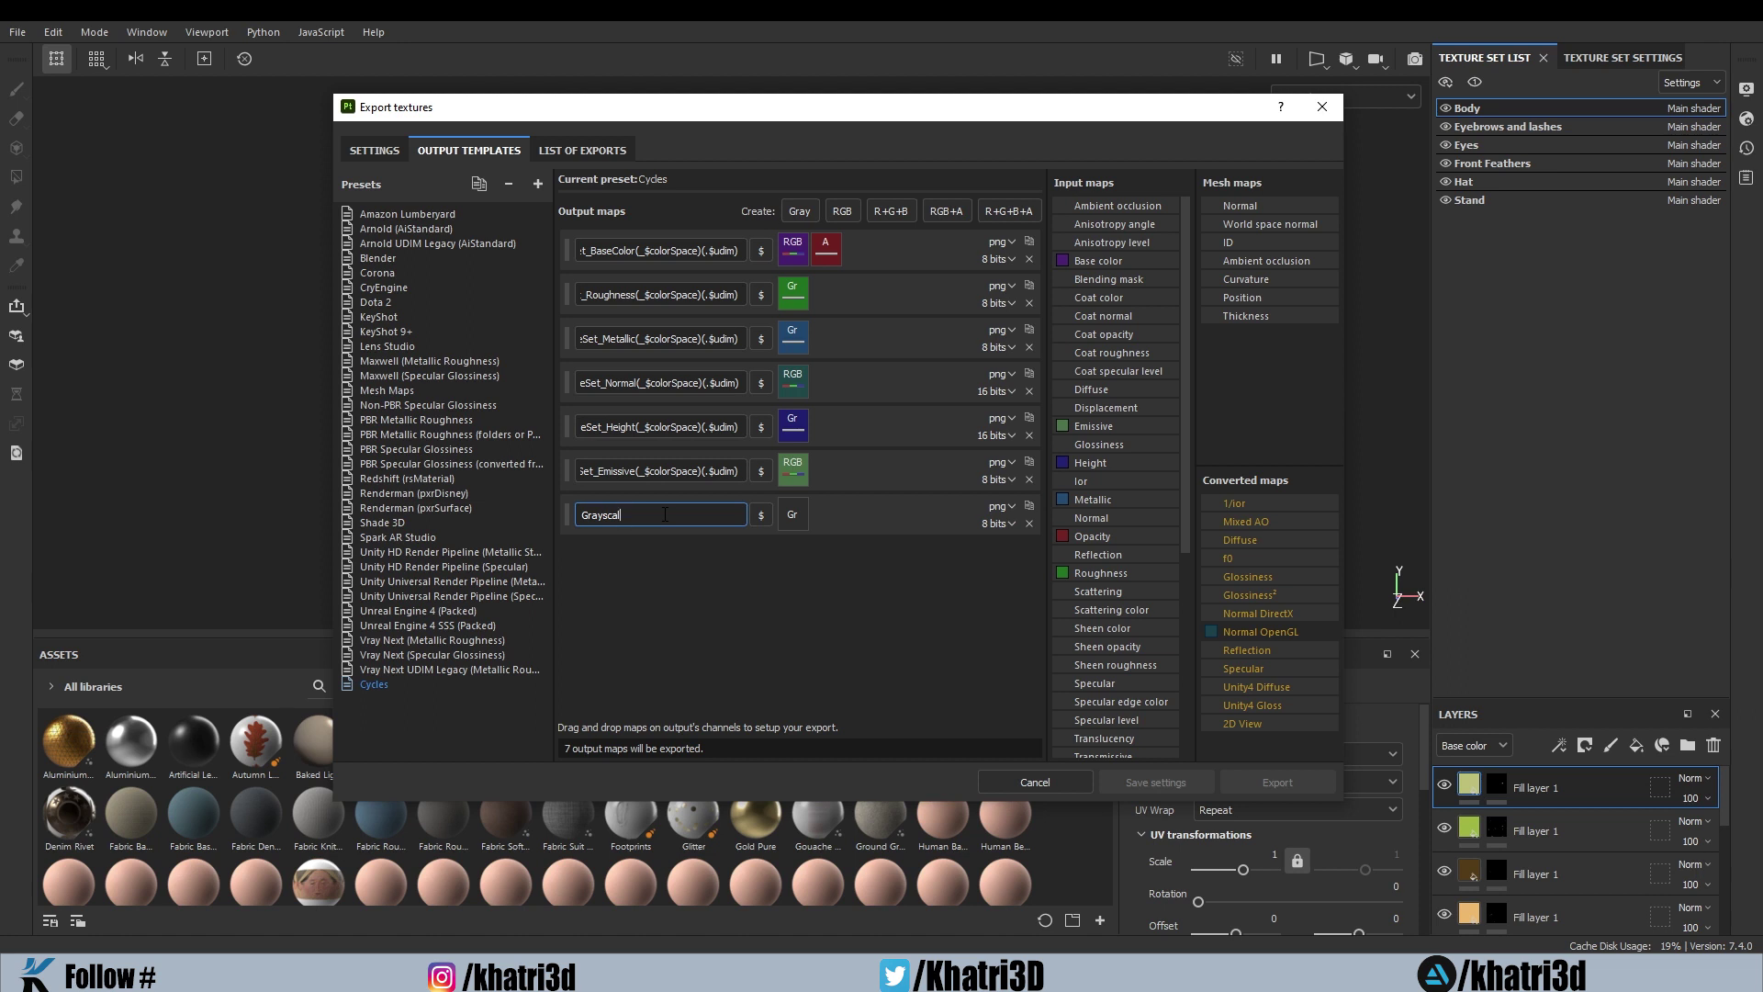
type("Displacement")
key("Return")
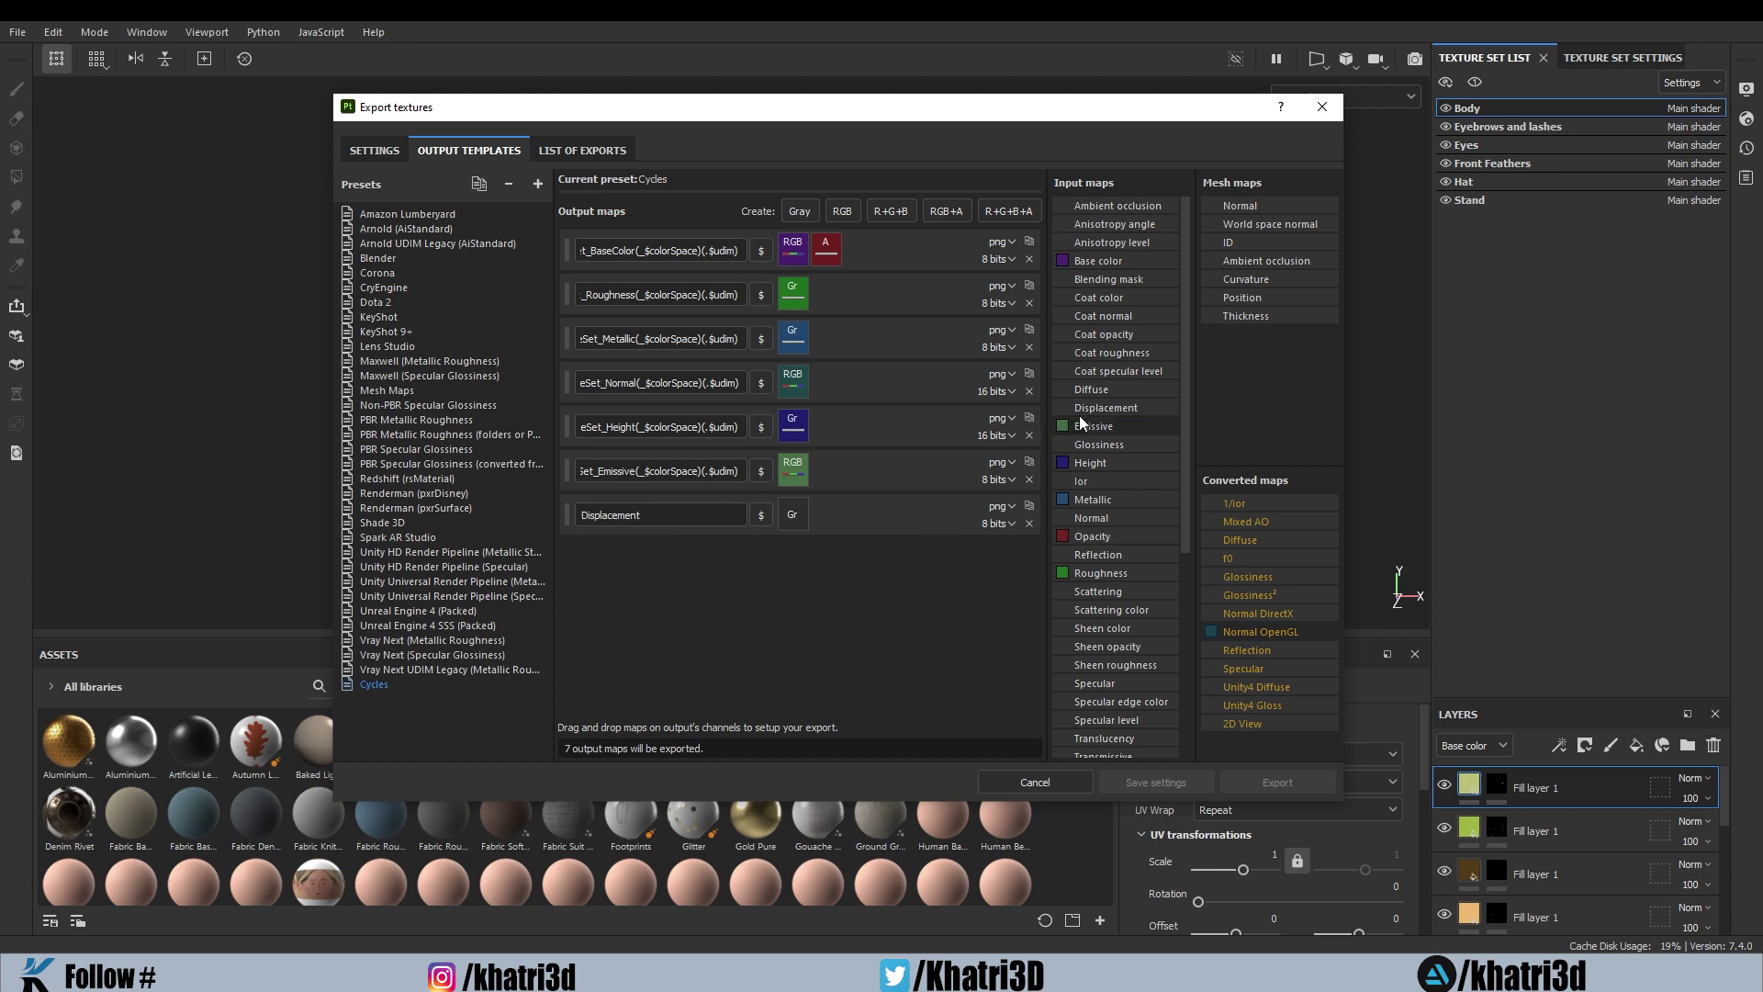
left_click_drag(1092, 405, 789, 515)
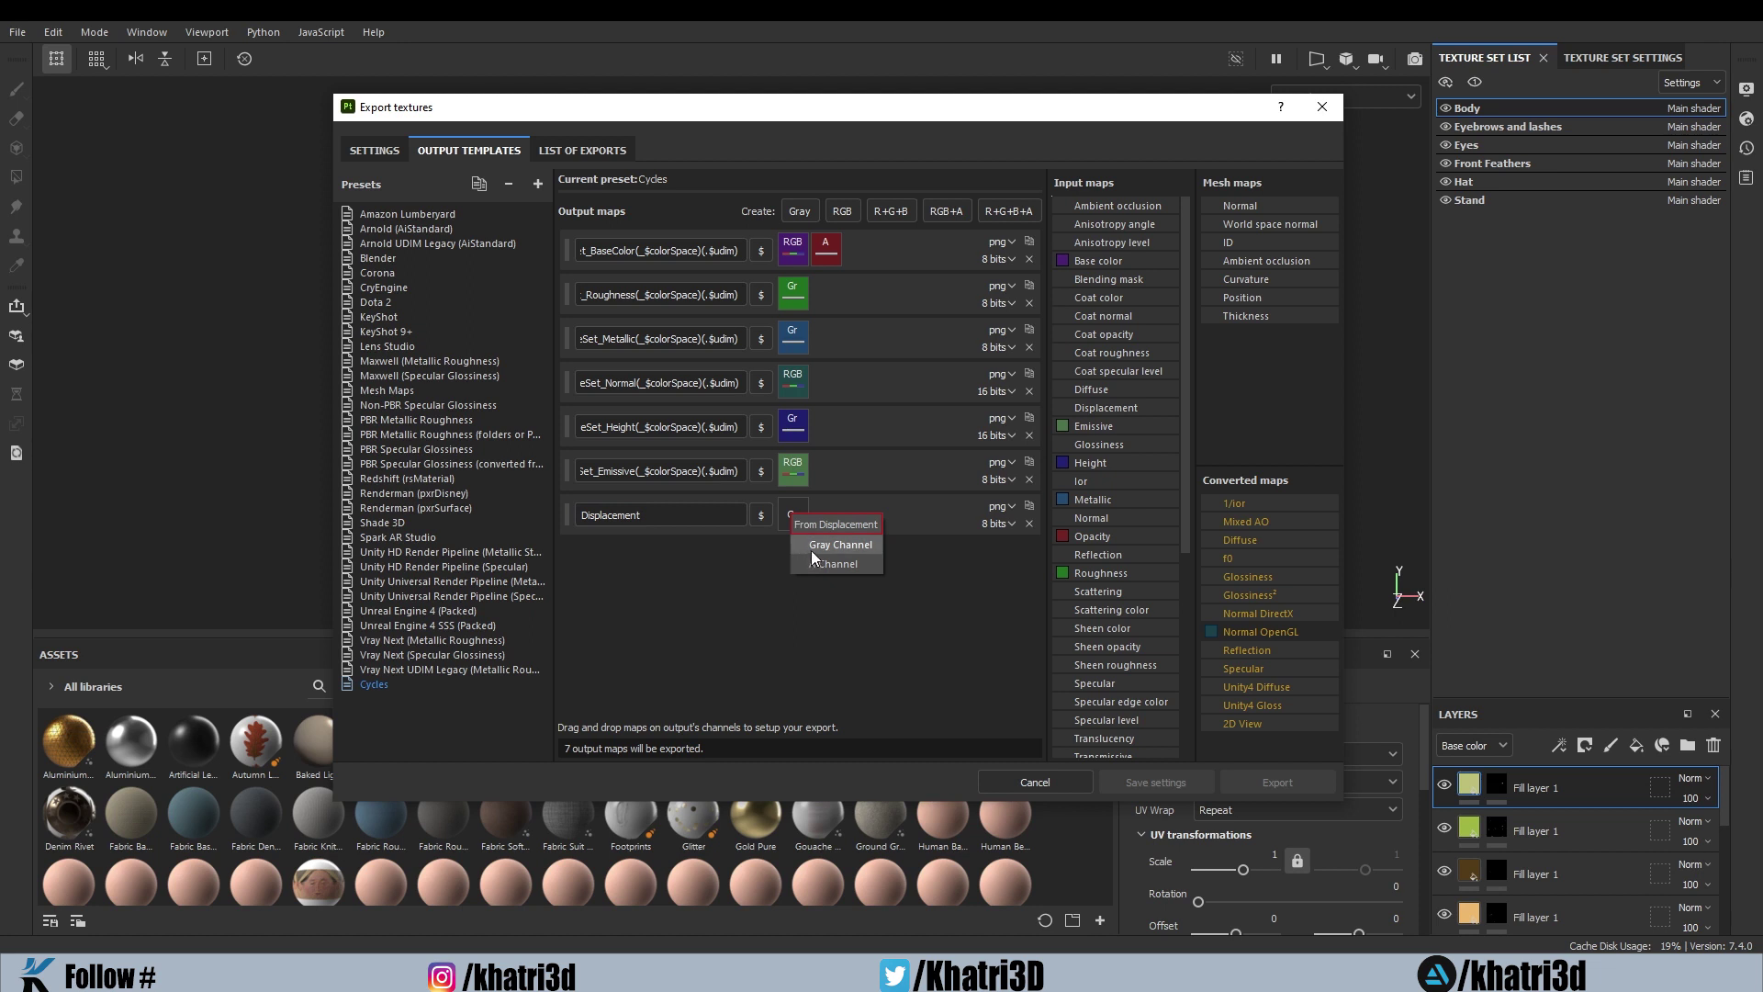
left_click(818, 546)
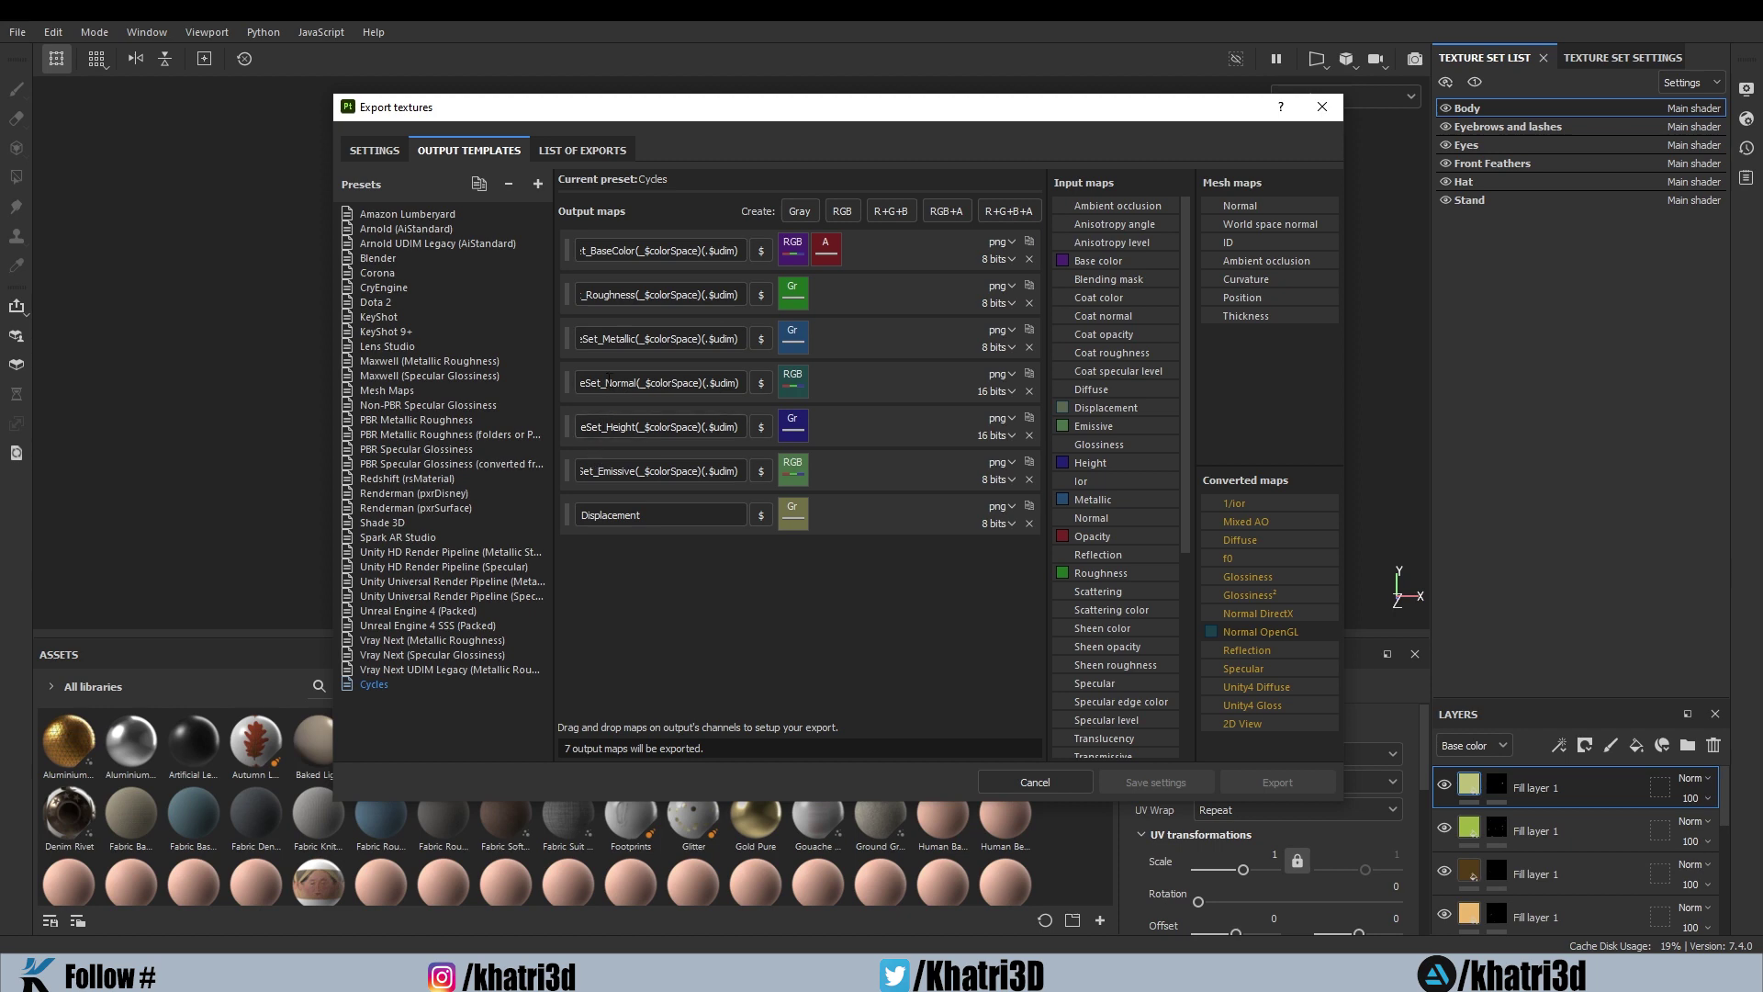
- Check the list of exports, confirm the Textures folder as output directory again and export all texture sets
left_click(592, 152)
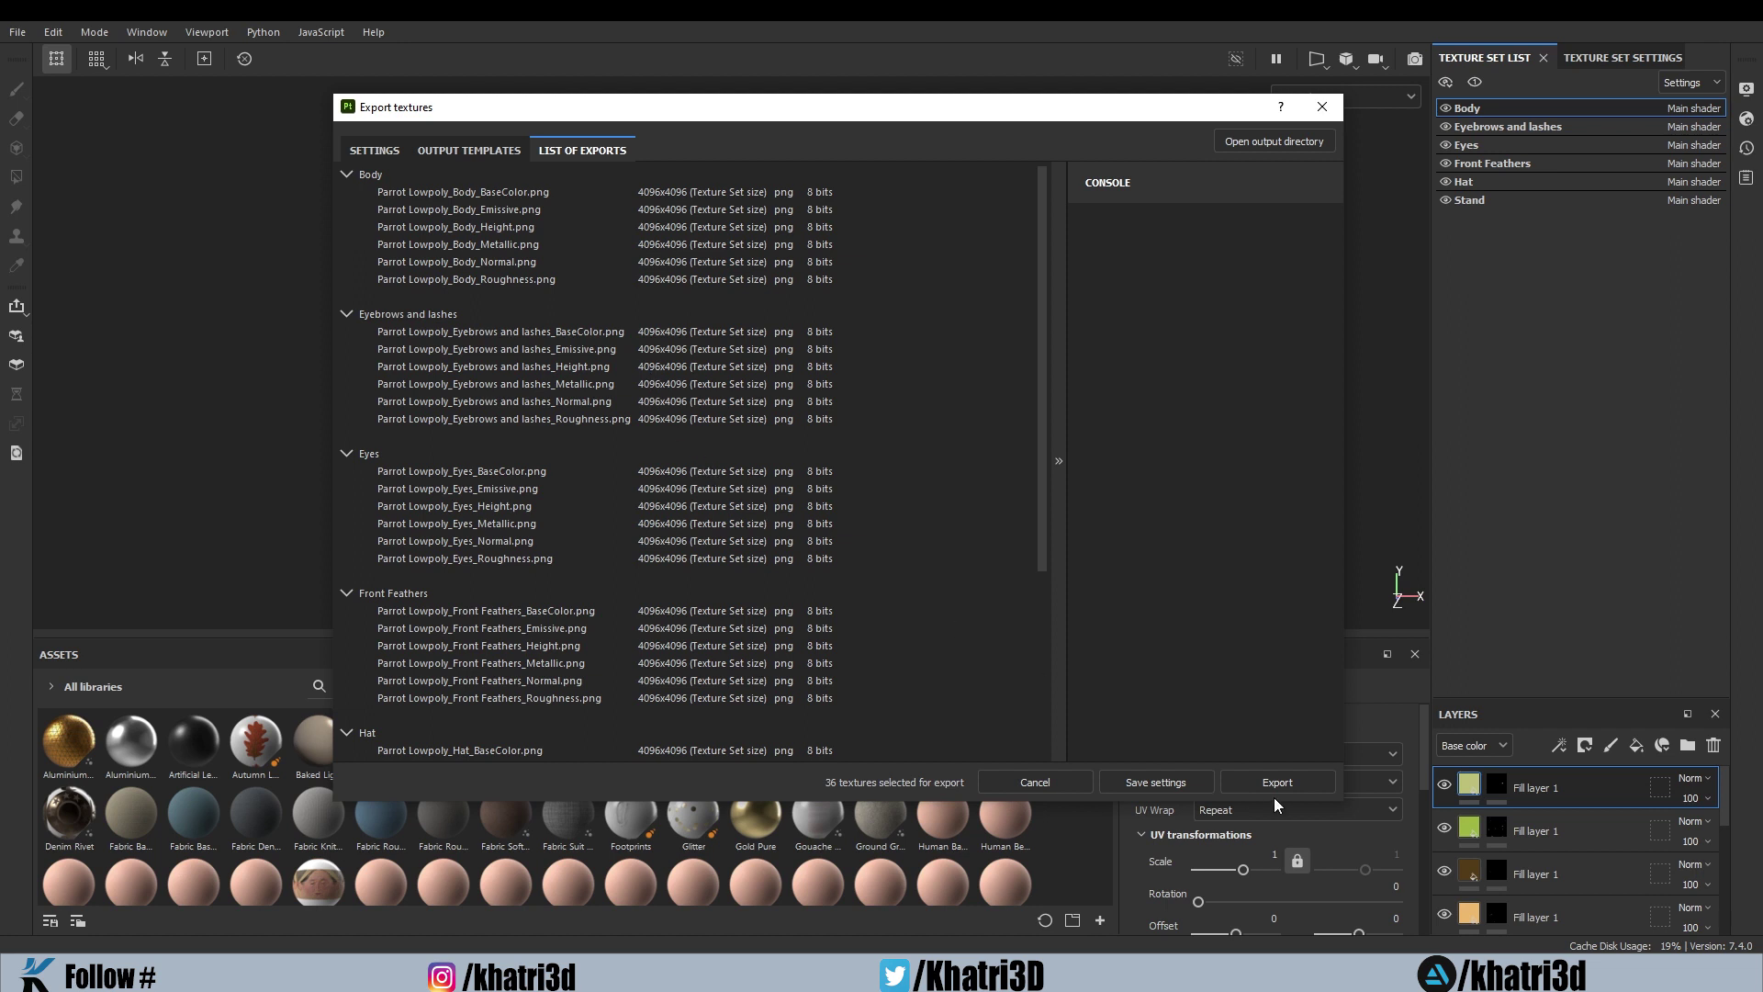
left_click(464, 151)
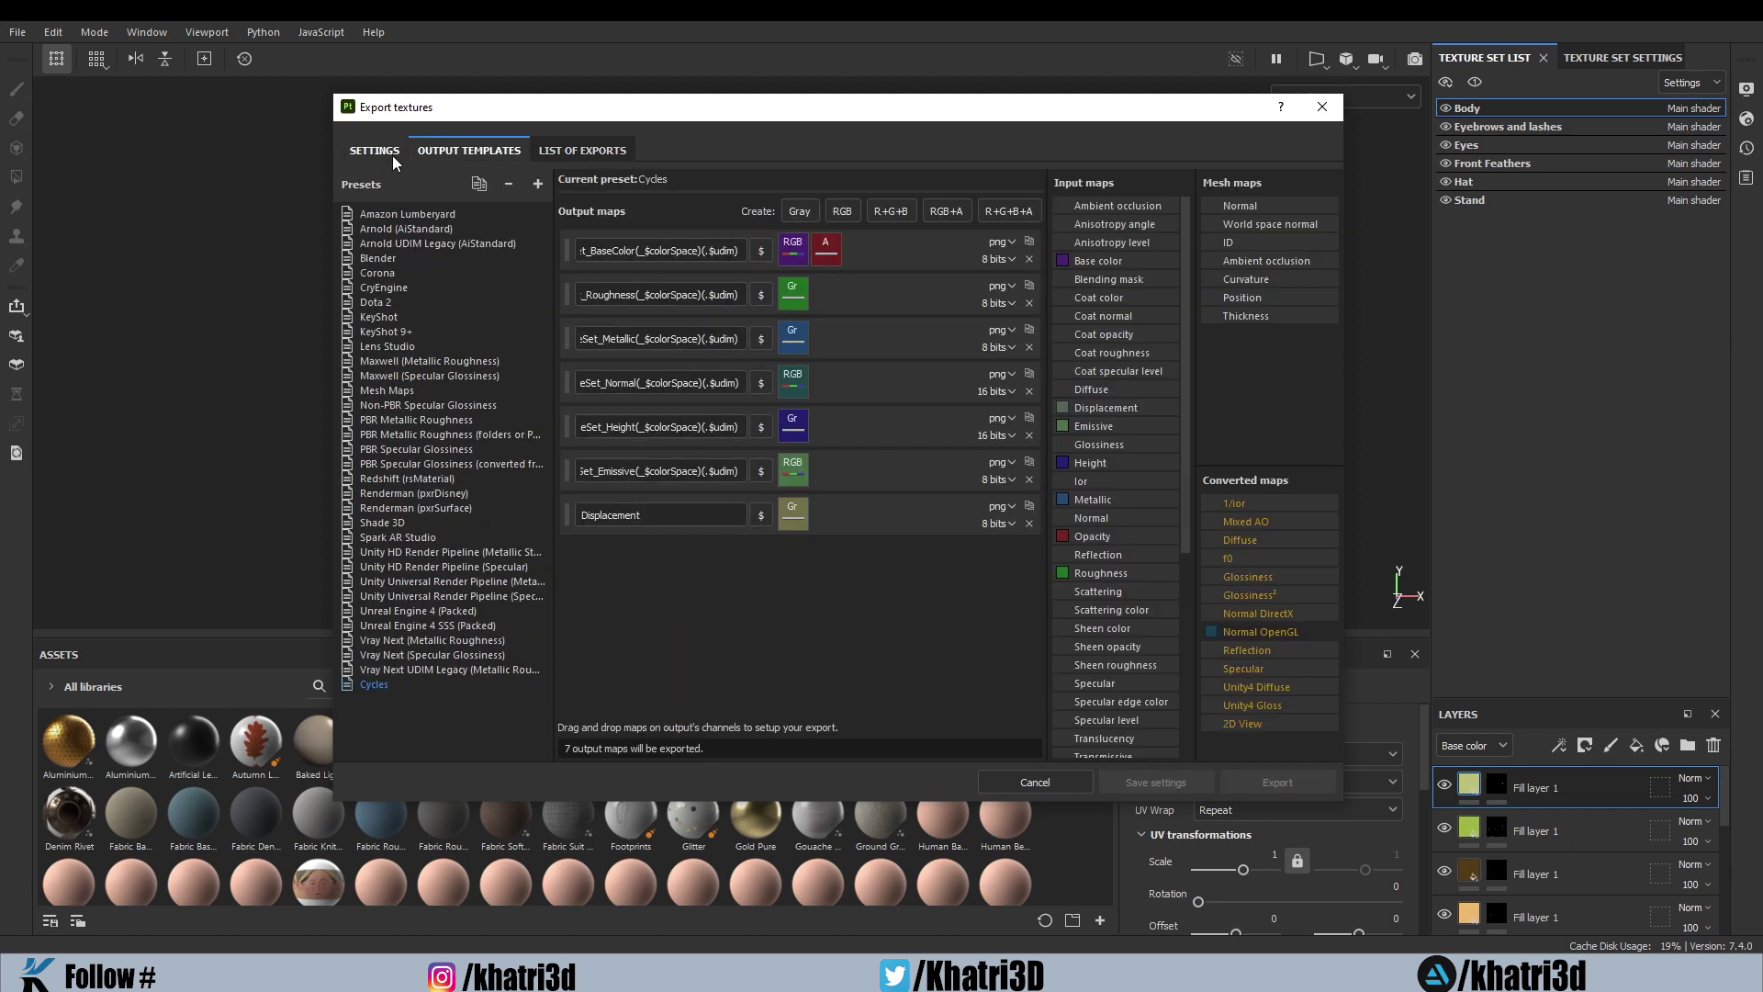
left_click(372, 151)
left_click(1042, 228)
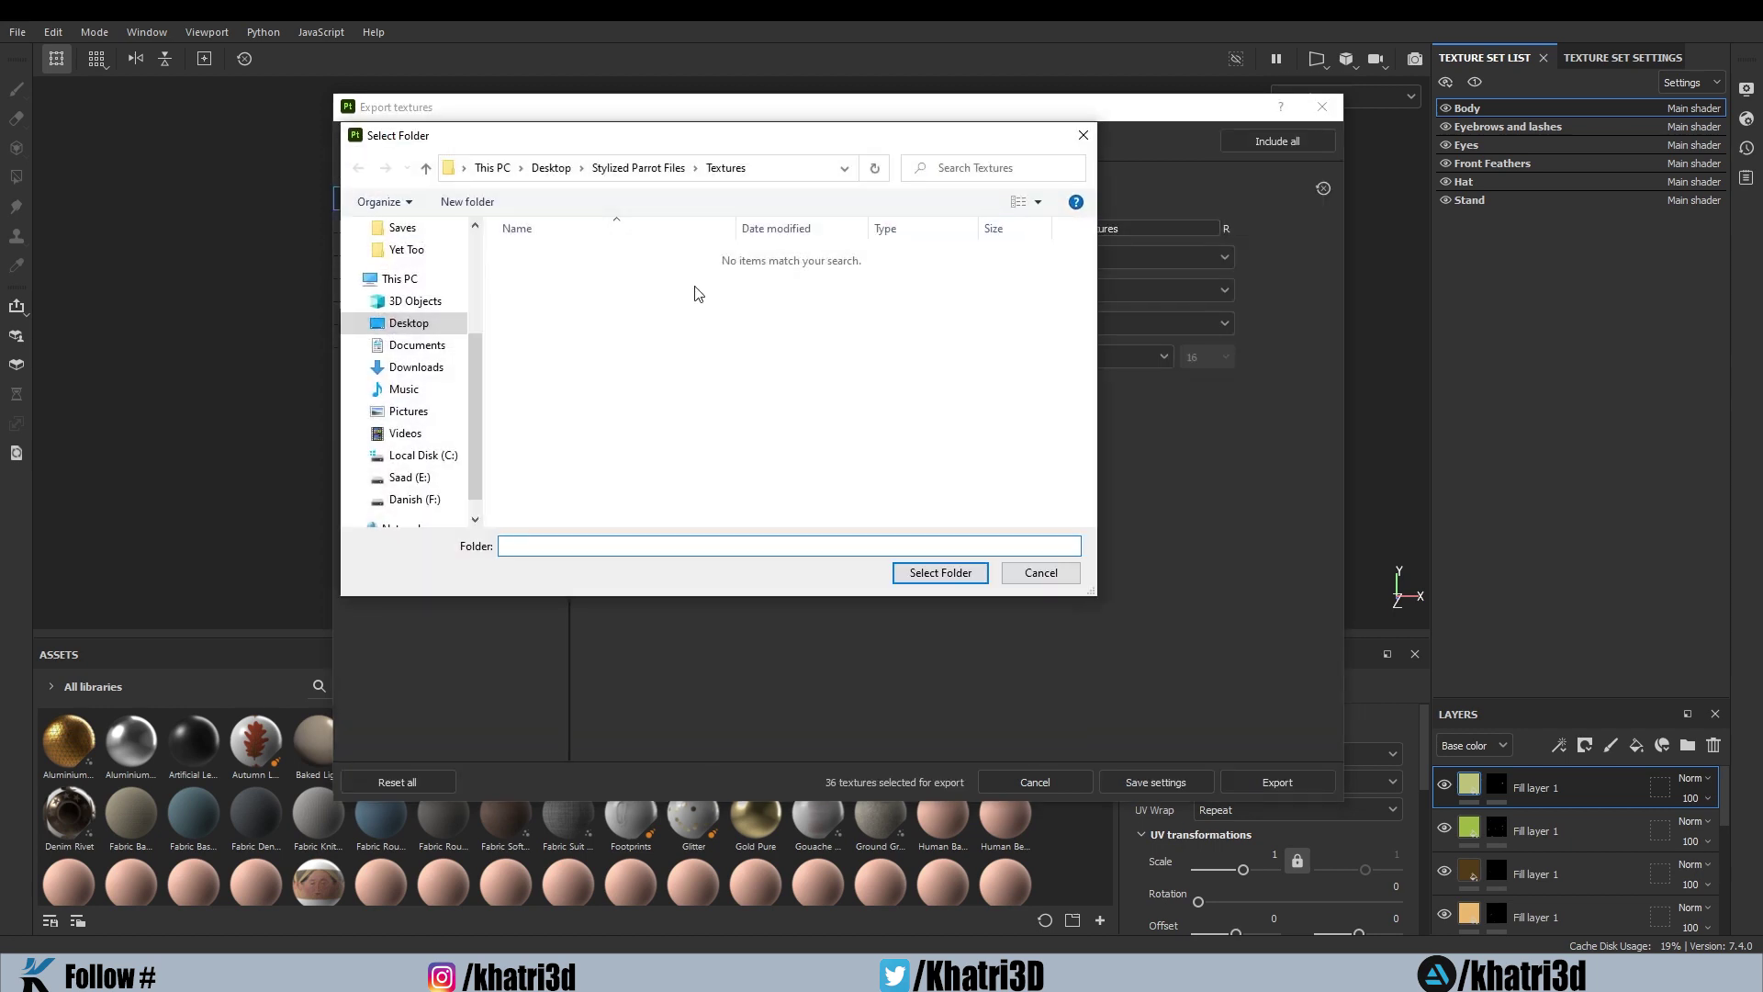
left_click(964, 573)
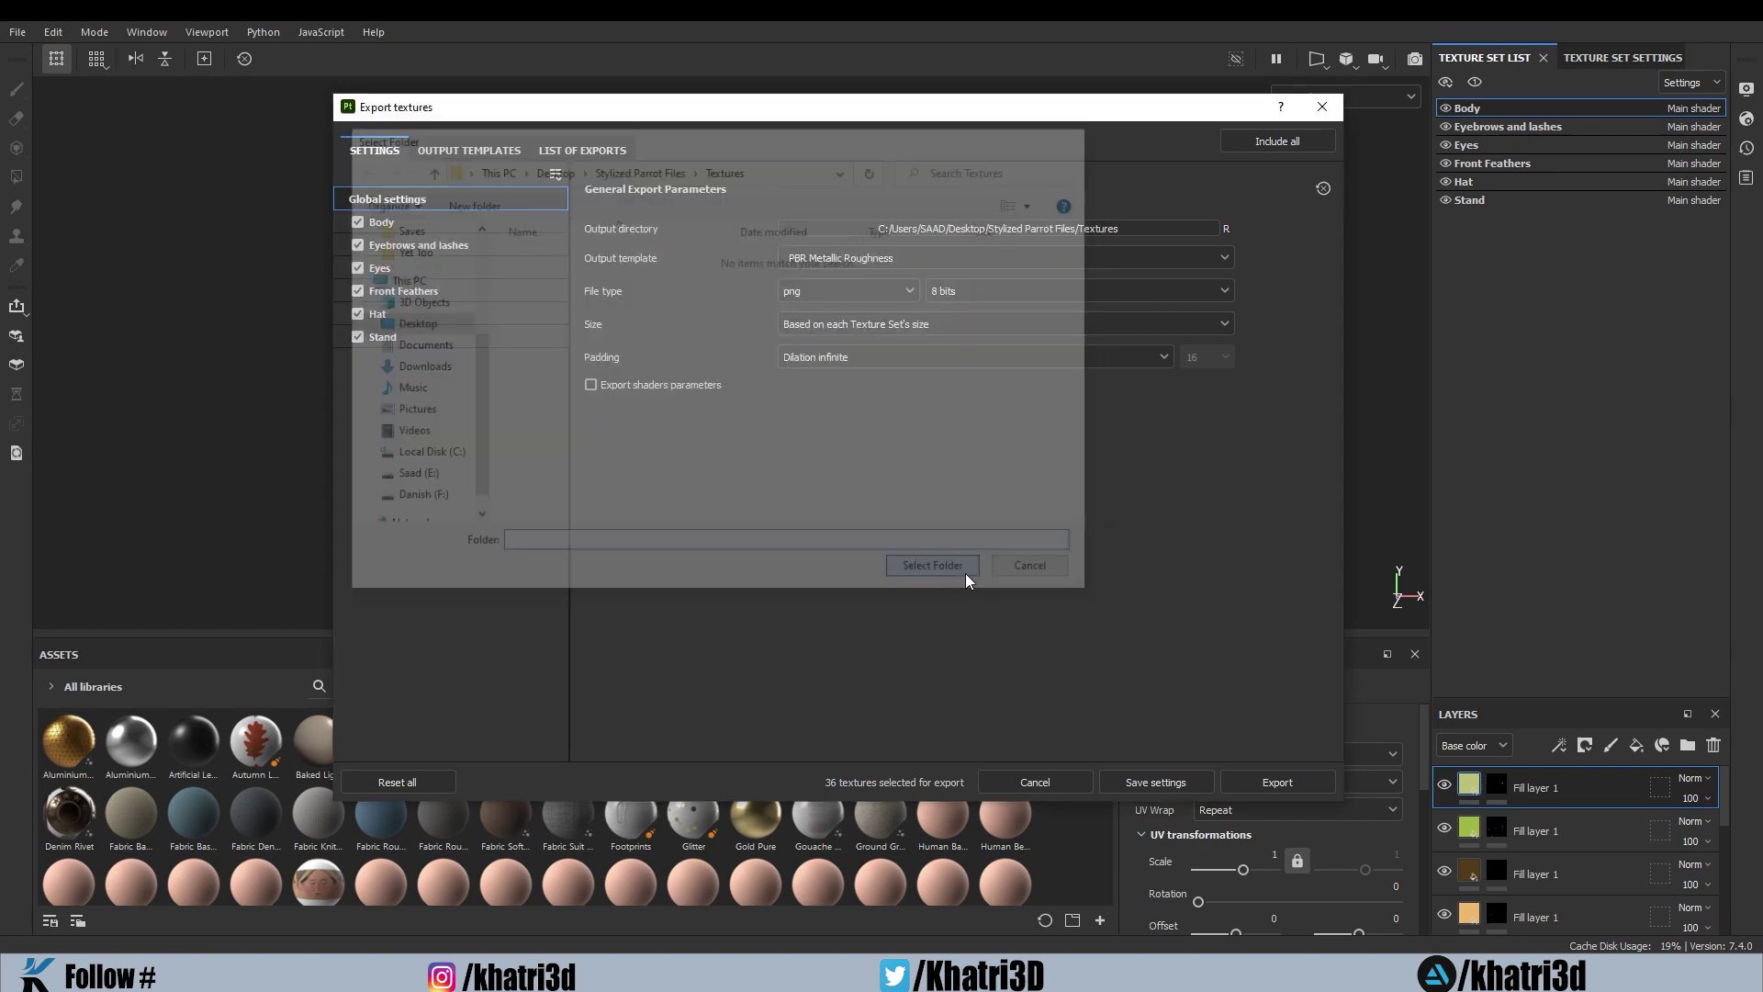
left_click(595, 147)
left_click(479, 150)
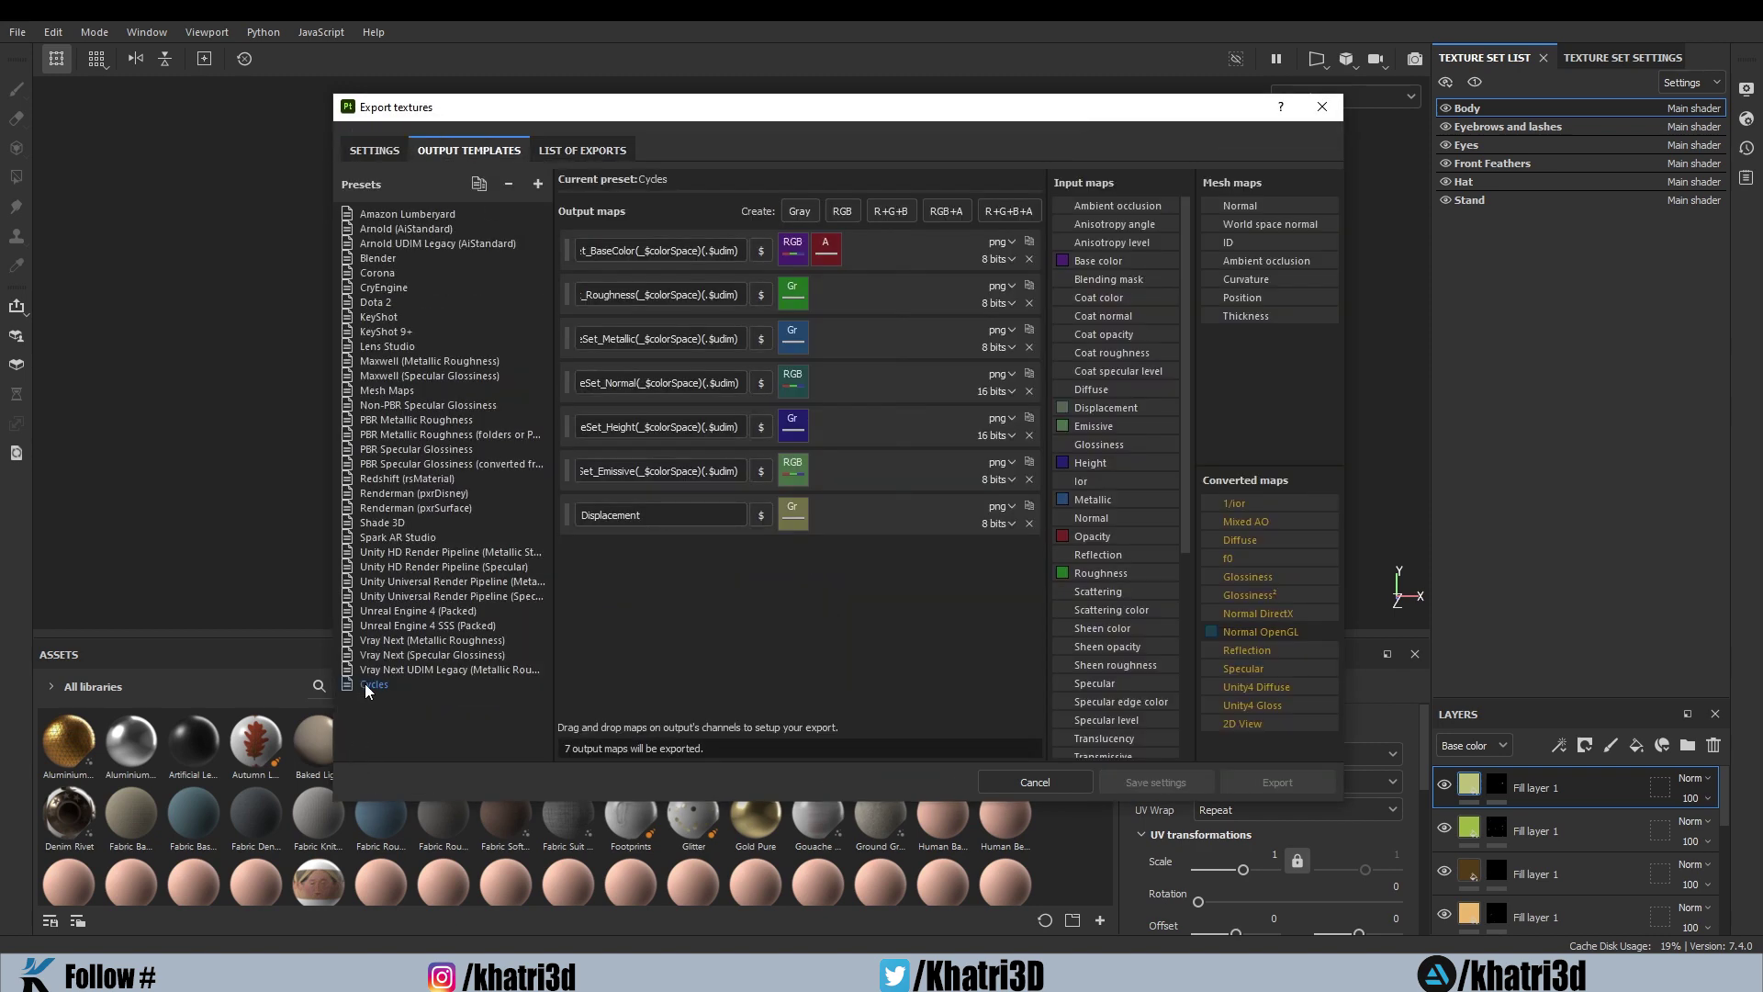
left_click(580, 151)
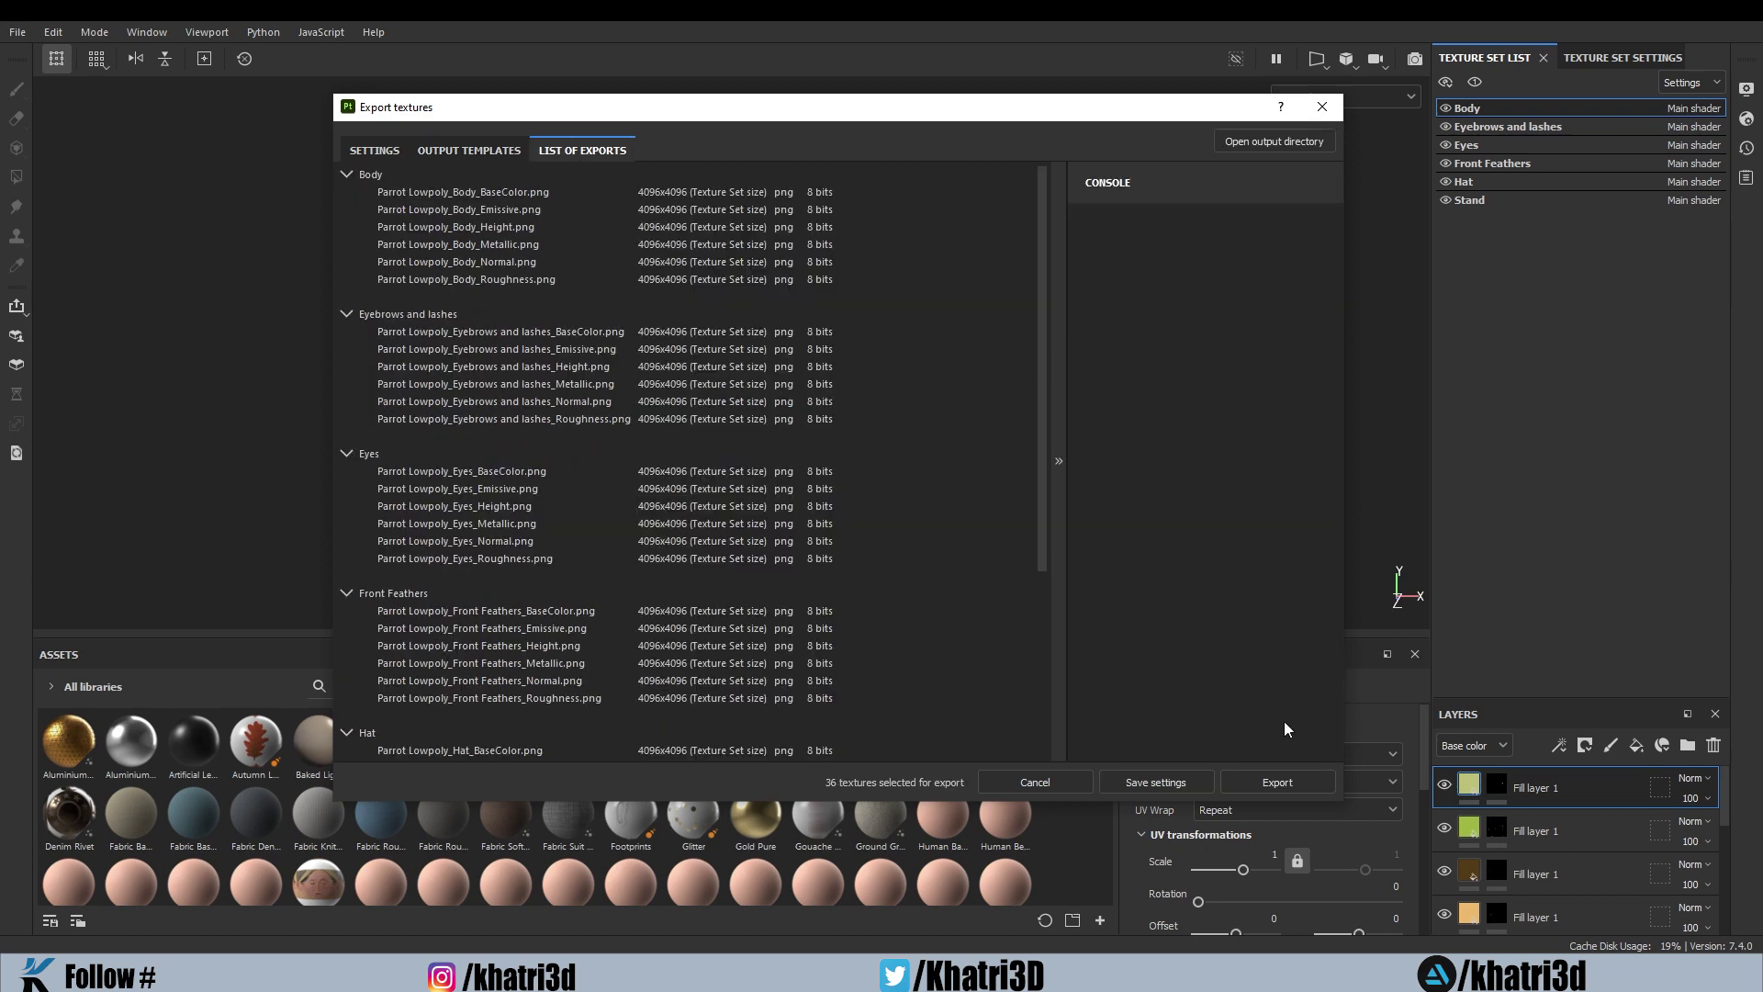
left_click(1286, 781)
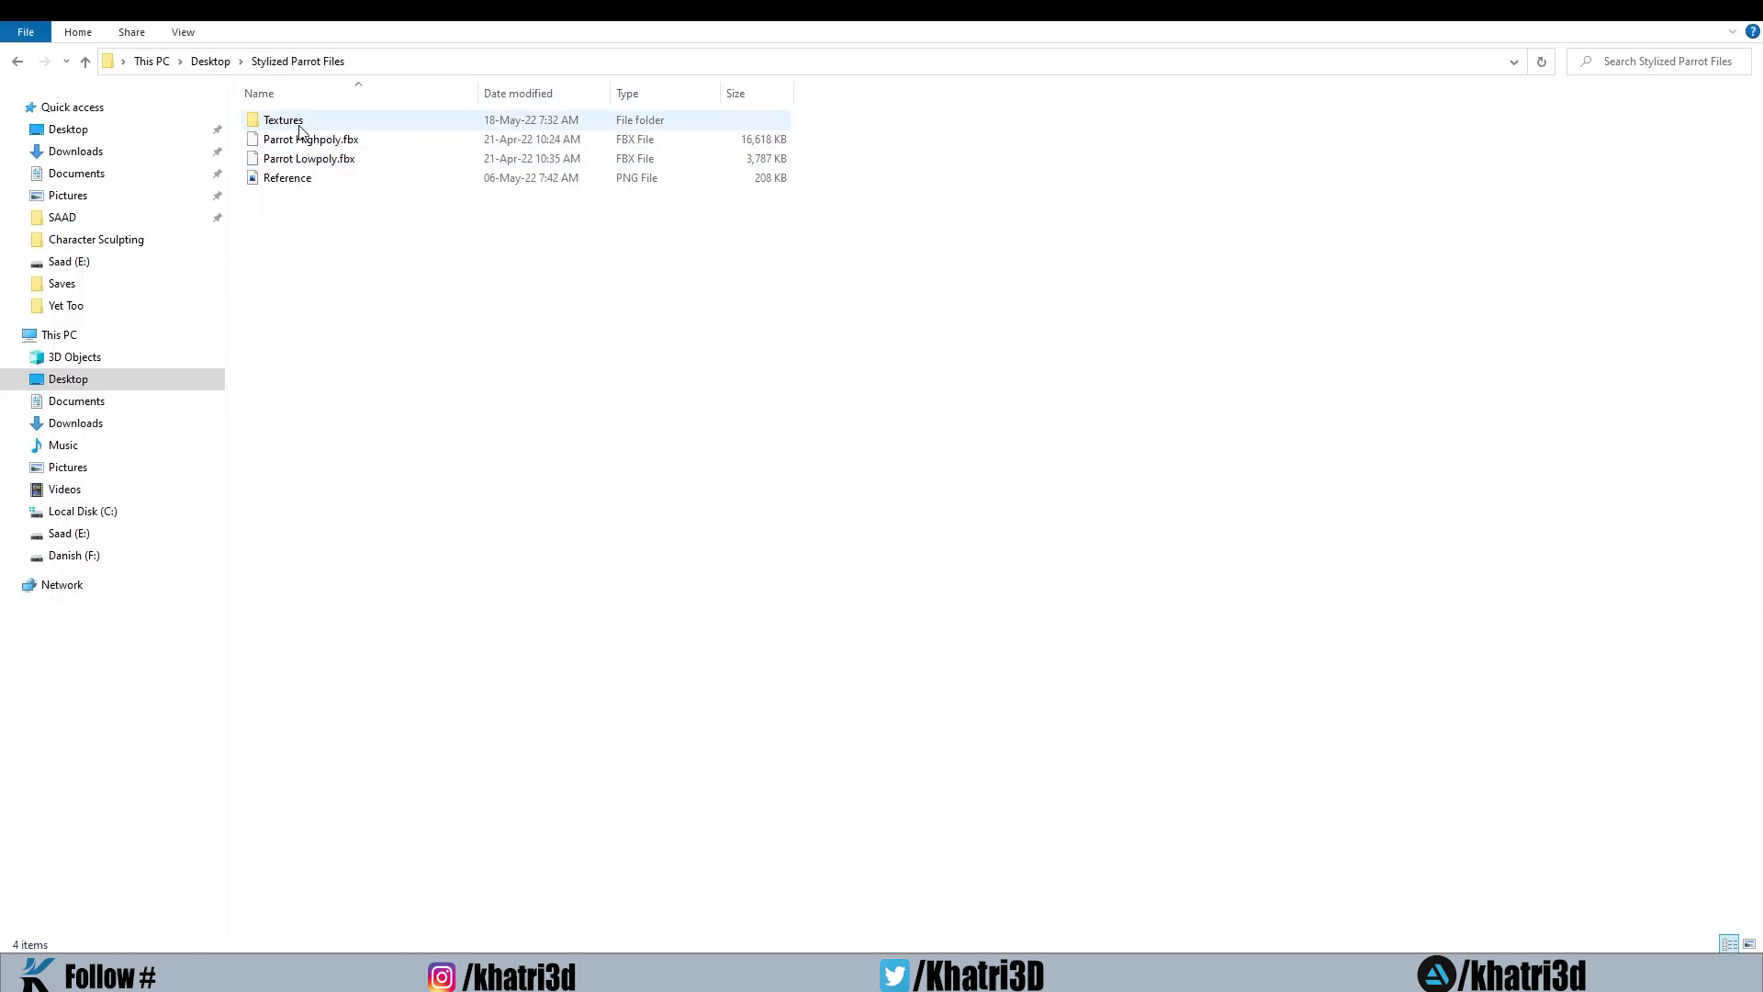
- Create a folder named Body inside the Textures folder of Stylized Parrot Files
double_click(285, 120)
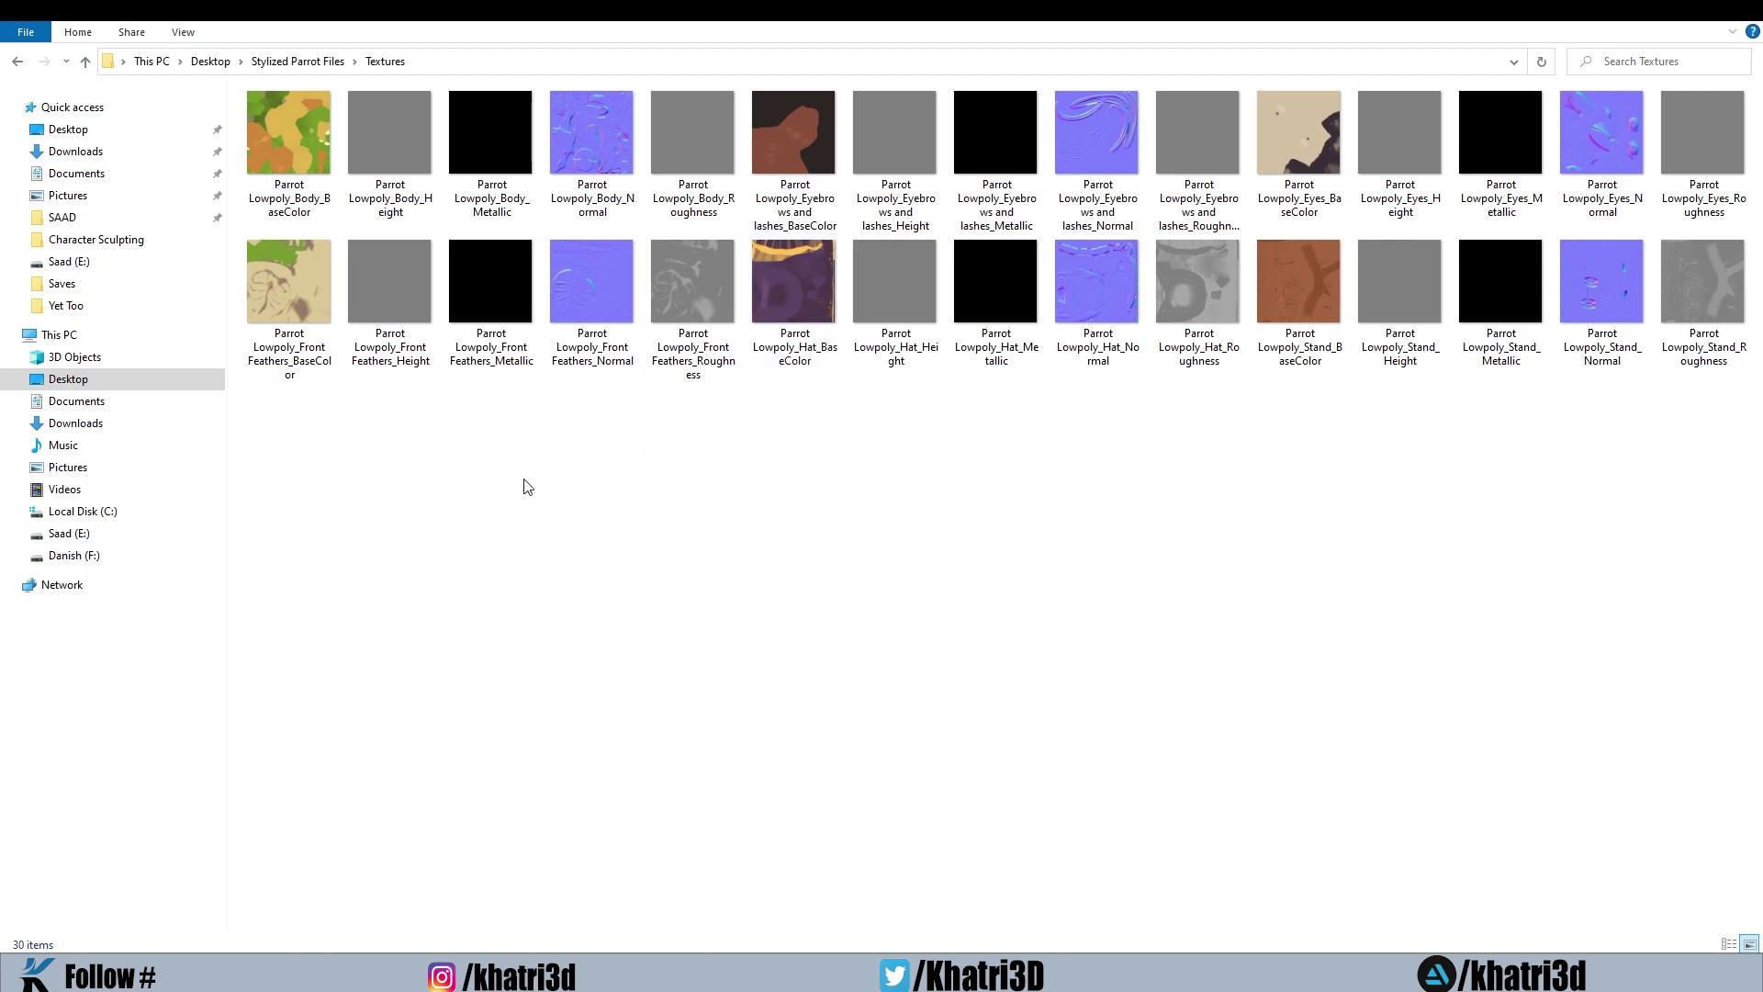
right_click(552, 523)
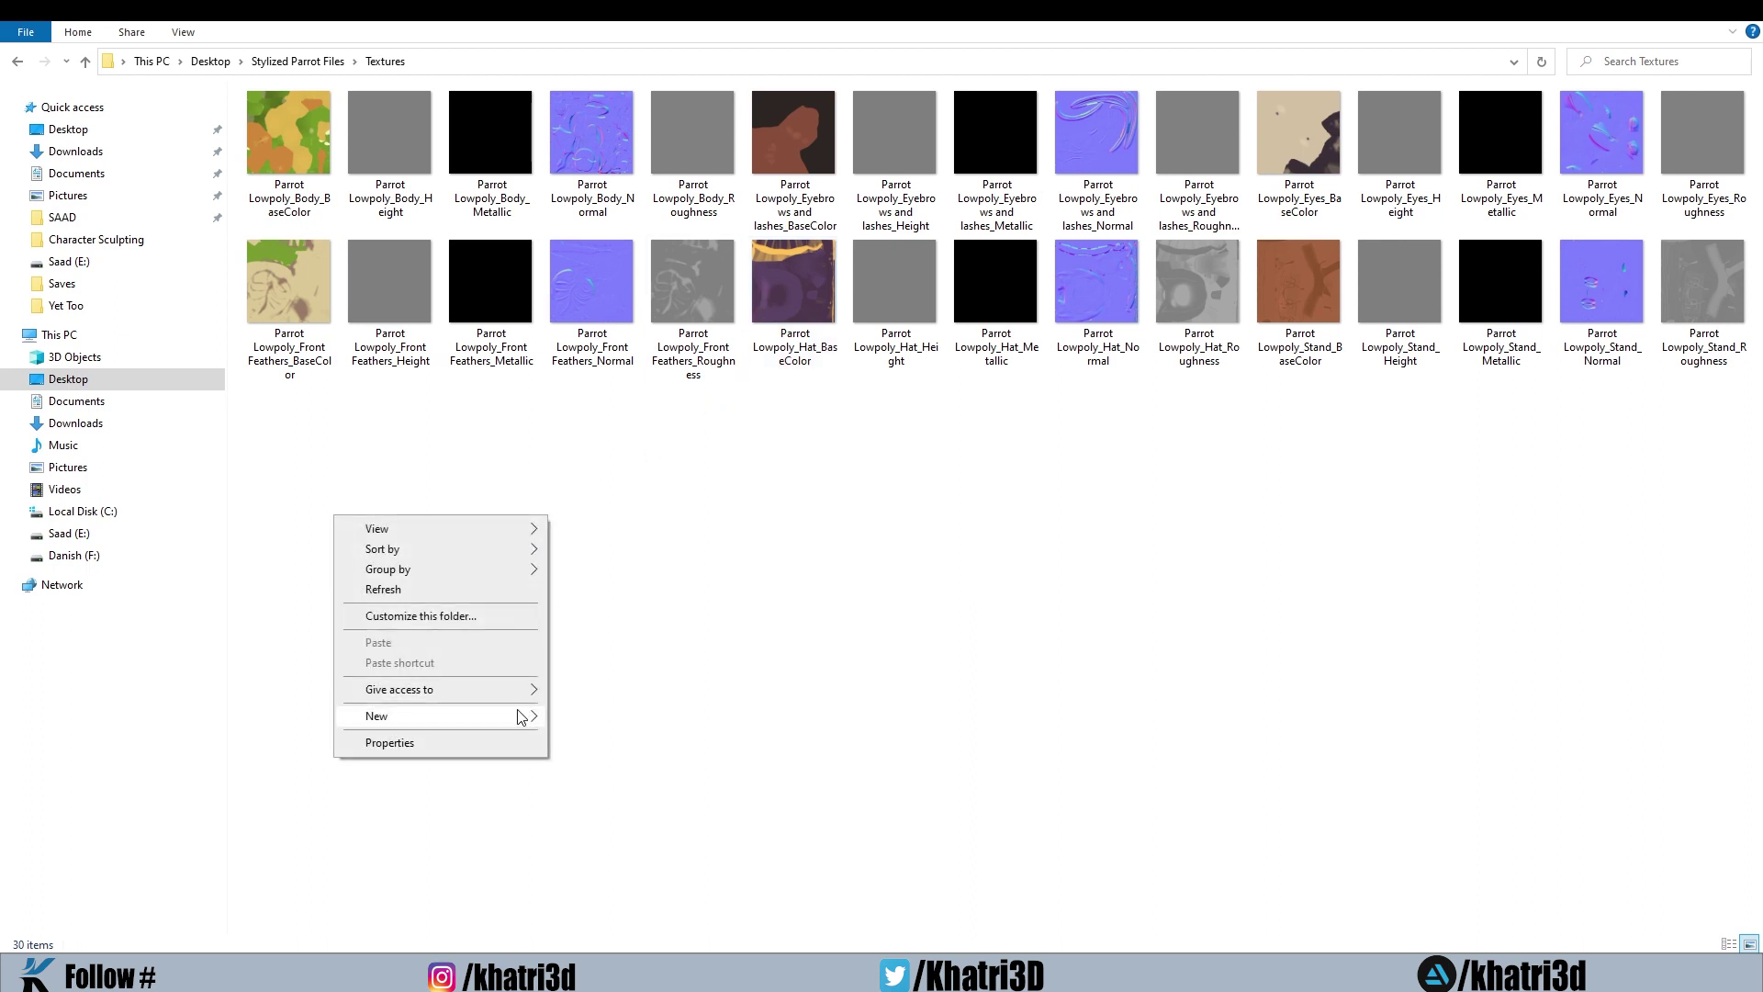
left_click(582, 717)
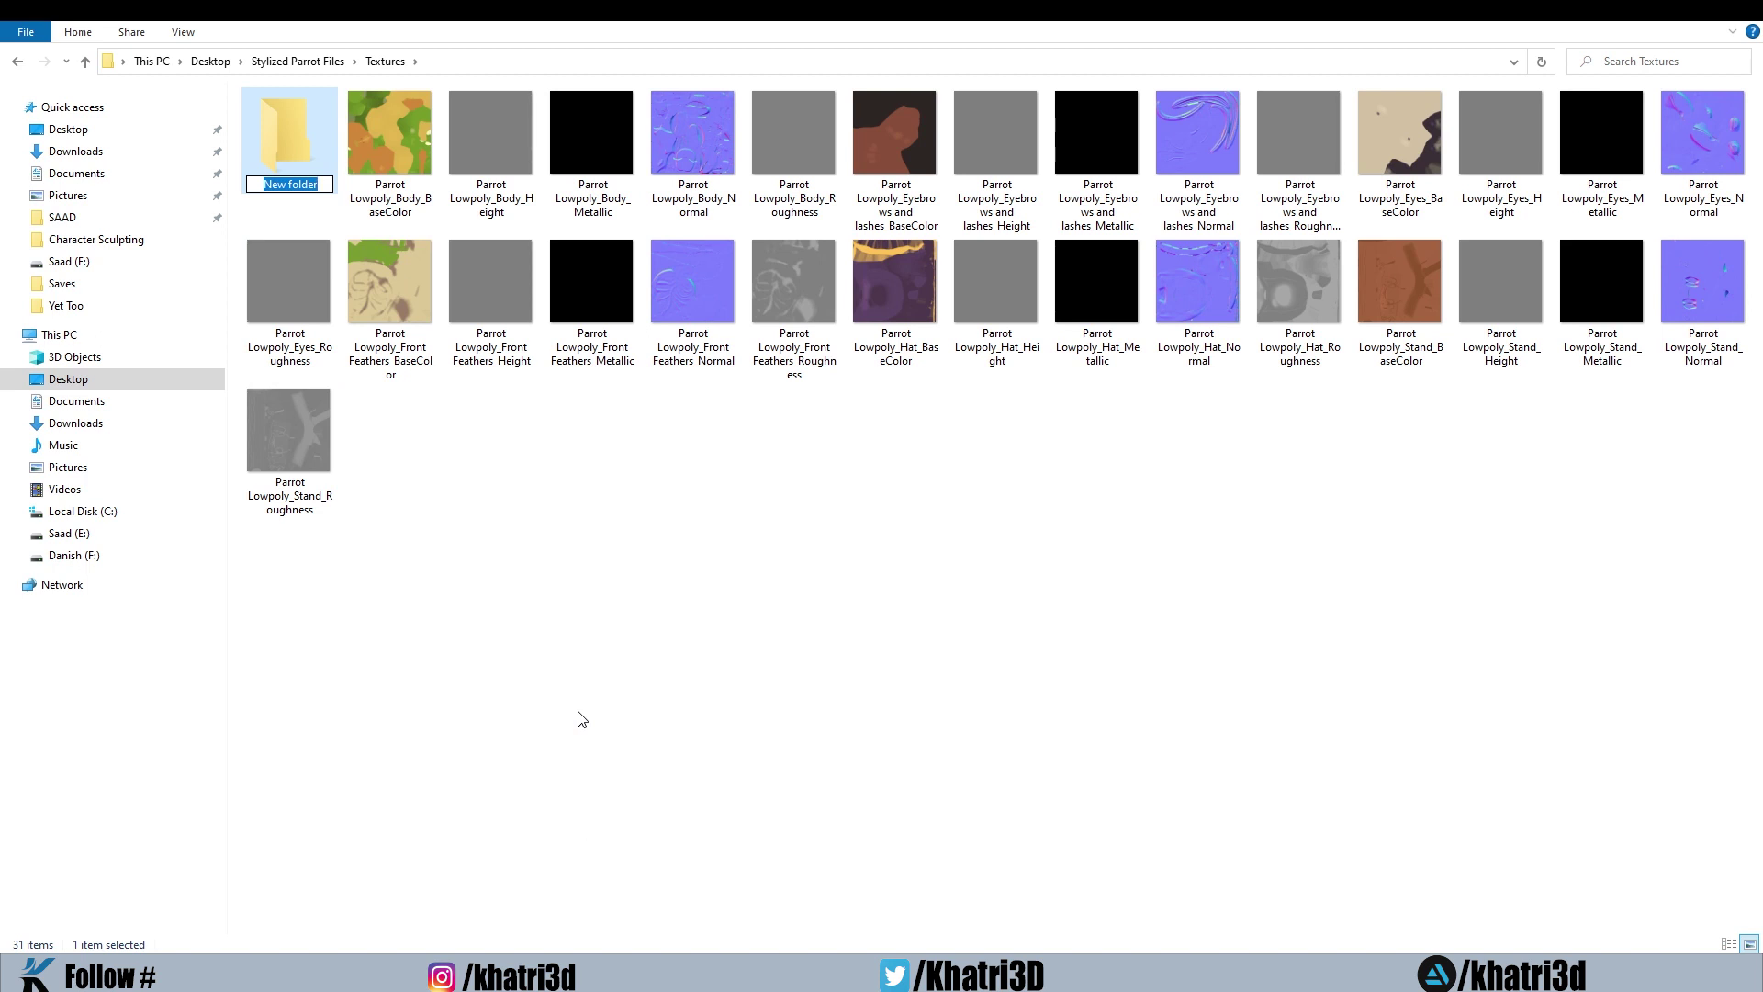
type("Body")
key("Return")
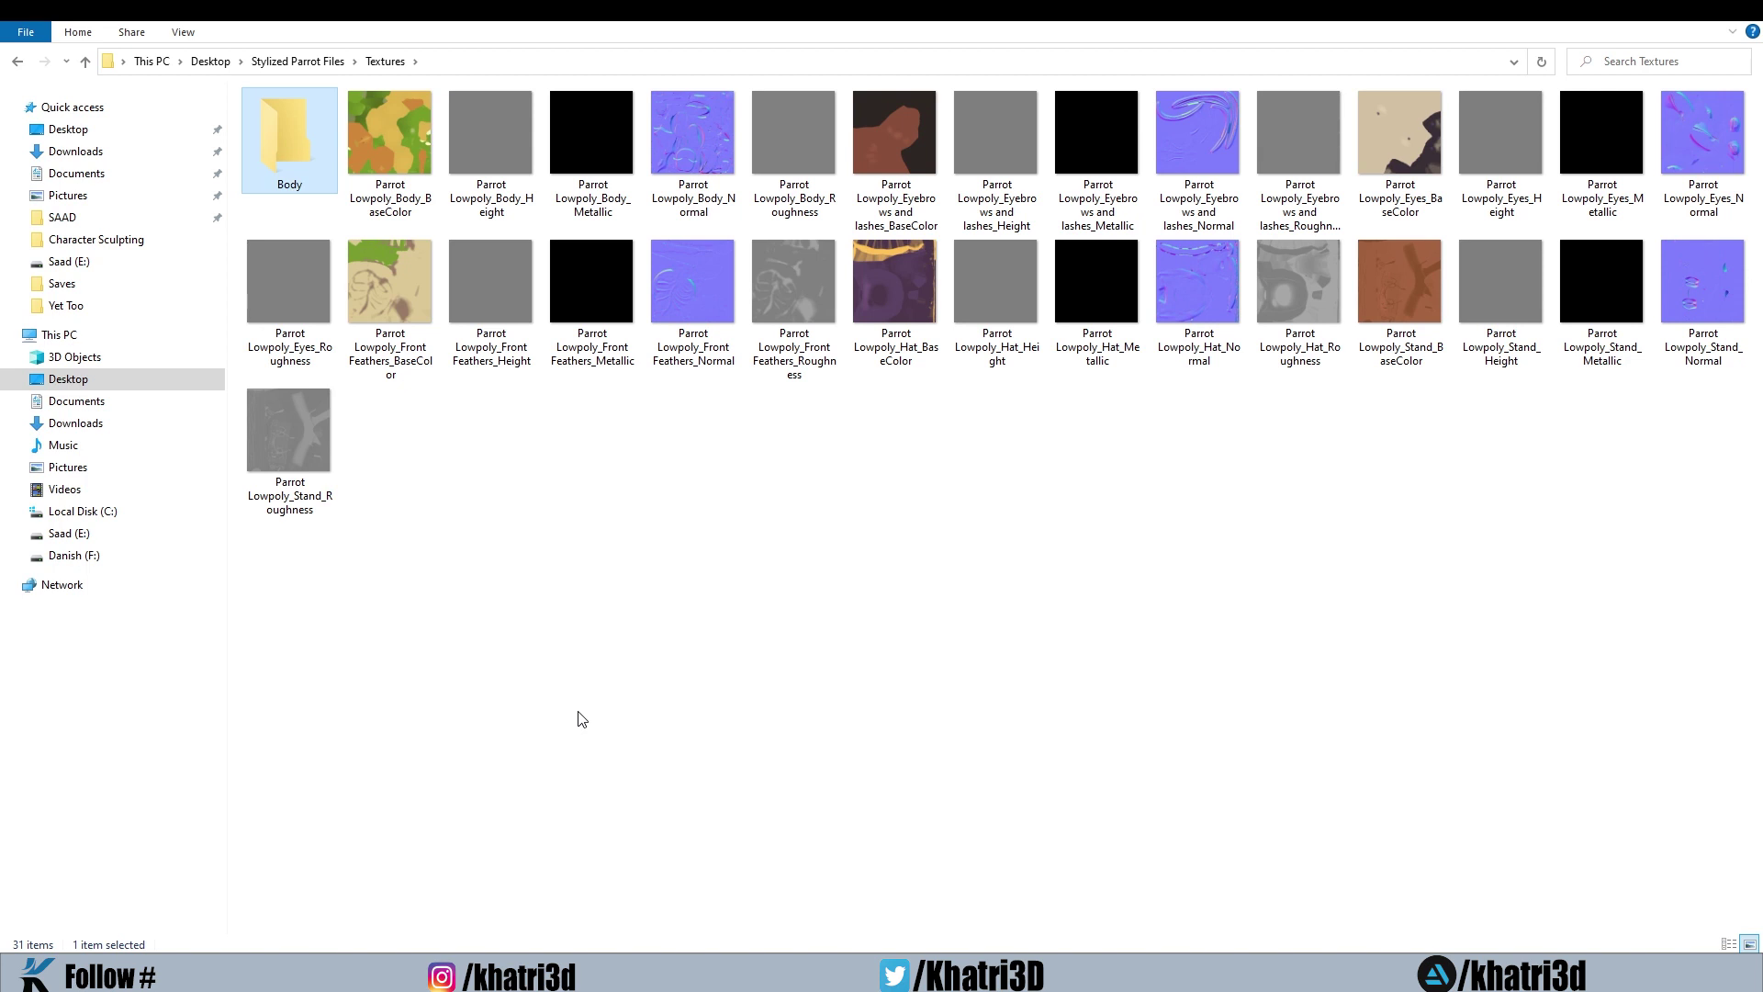
- Move the five Body maps, from BaseColor to Roughness, into the Body folder
left_click(395, 214)
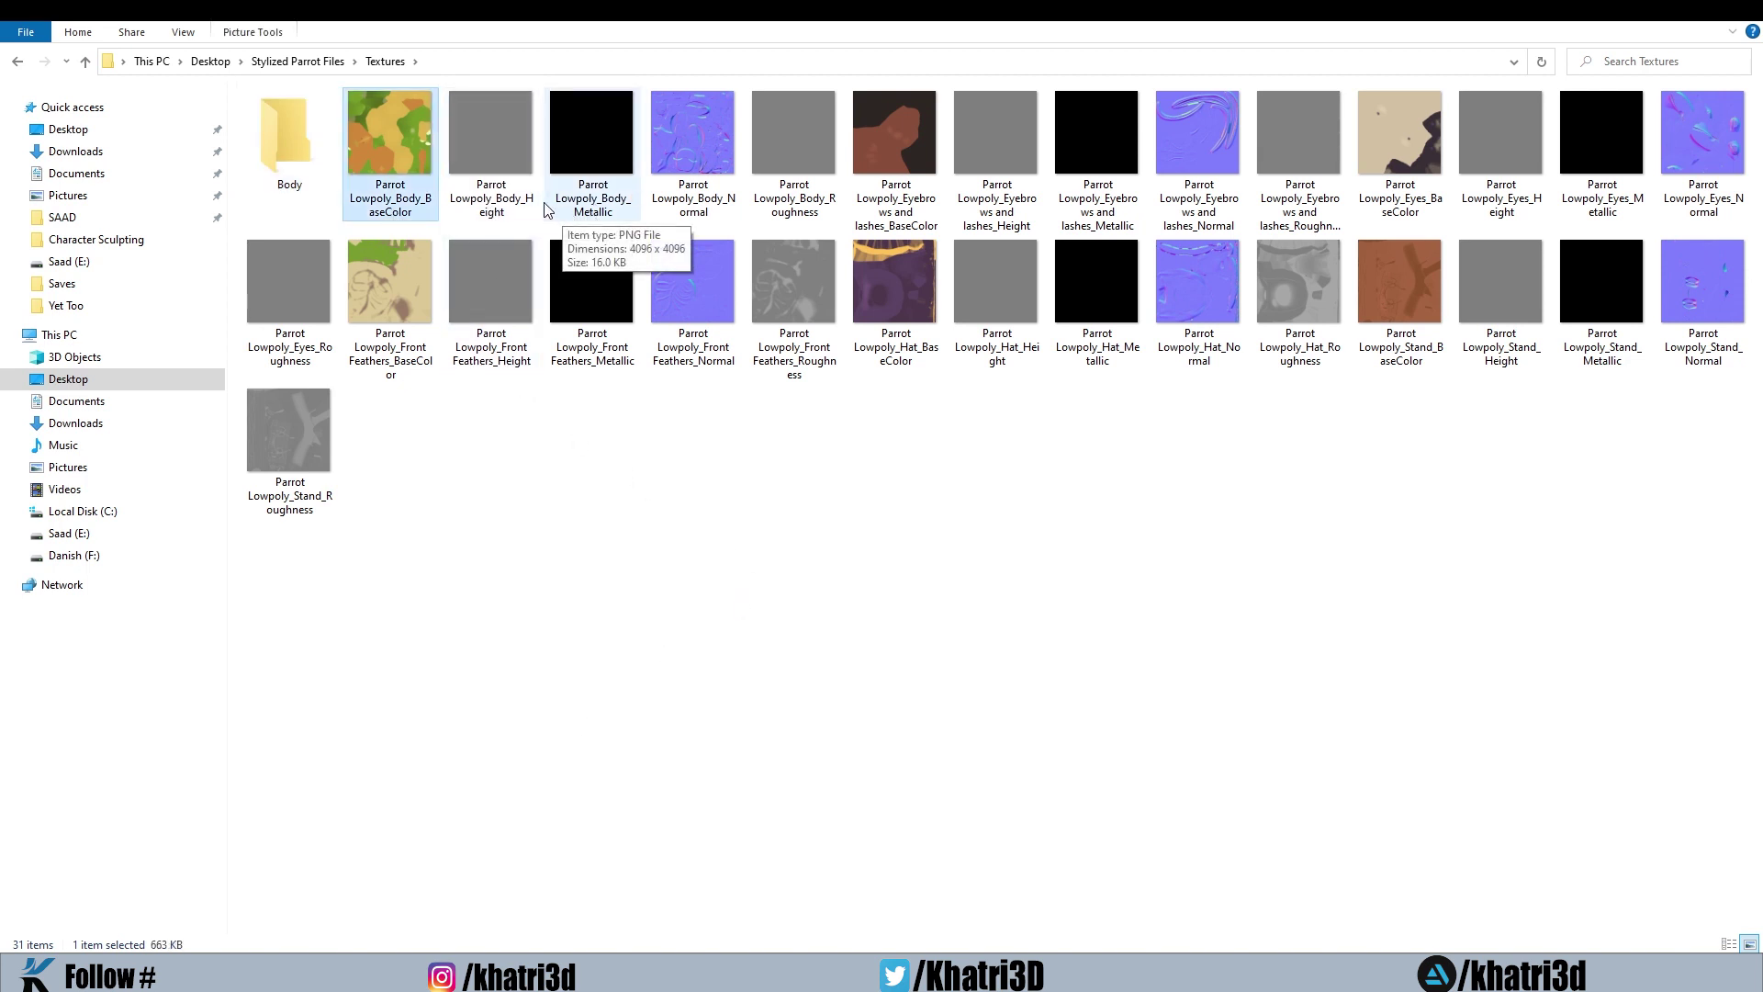
key("shift+Right")
key("shift+Right")
key("shift+Right")
left_click(766, 205, "shift")
left_click_drag(781, 204, 300, 157)
- Create a folder named eyebrows and move the five Eyebrows and lashes maps into it
right_click(526, 429)
mouse_move(504, 664)
left_click(555, 657)
type("eyebrows")
key("Return")
left_click(491, 137)
left_click(895, 138, "shift")
left_click_drag(896, 138, 391, 137)
- Create a folder named Eyes and move the five Eyes maps into it
right_click(425, 481)
left_click(649, 705)
type("Eyes")
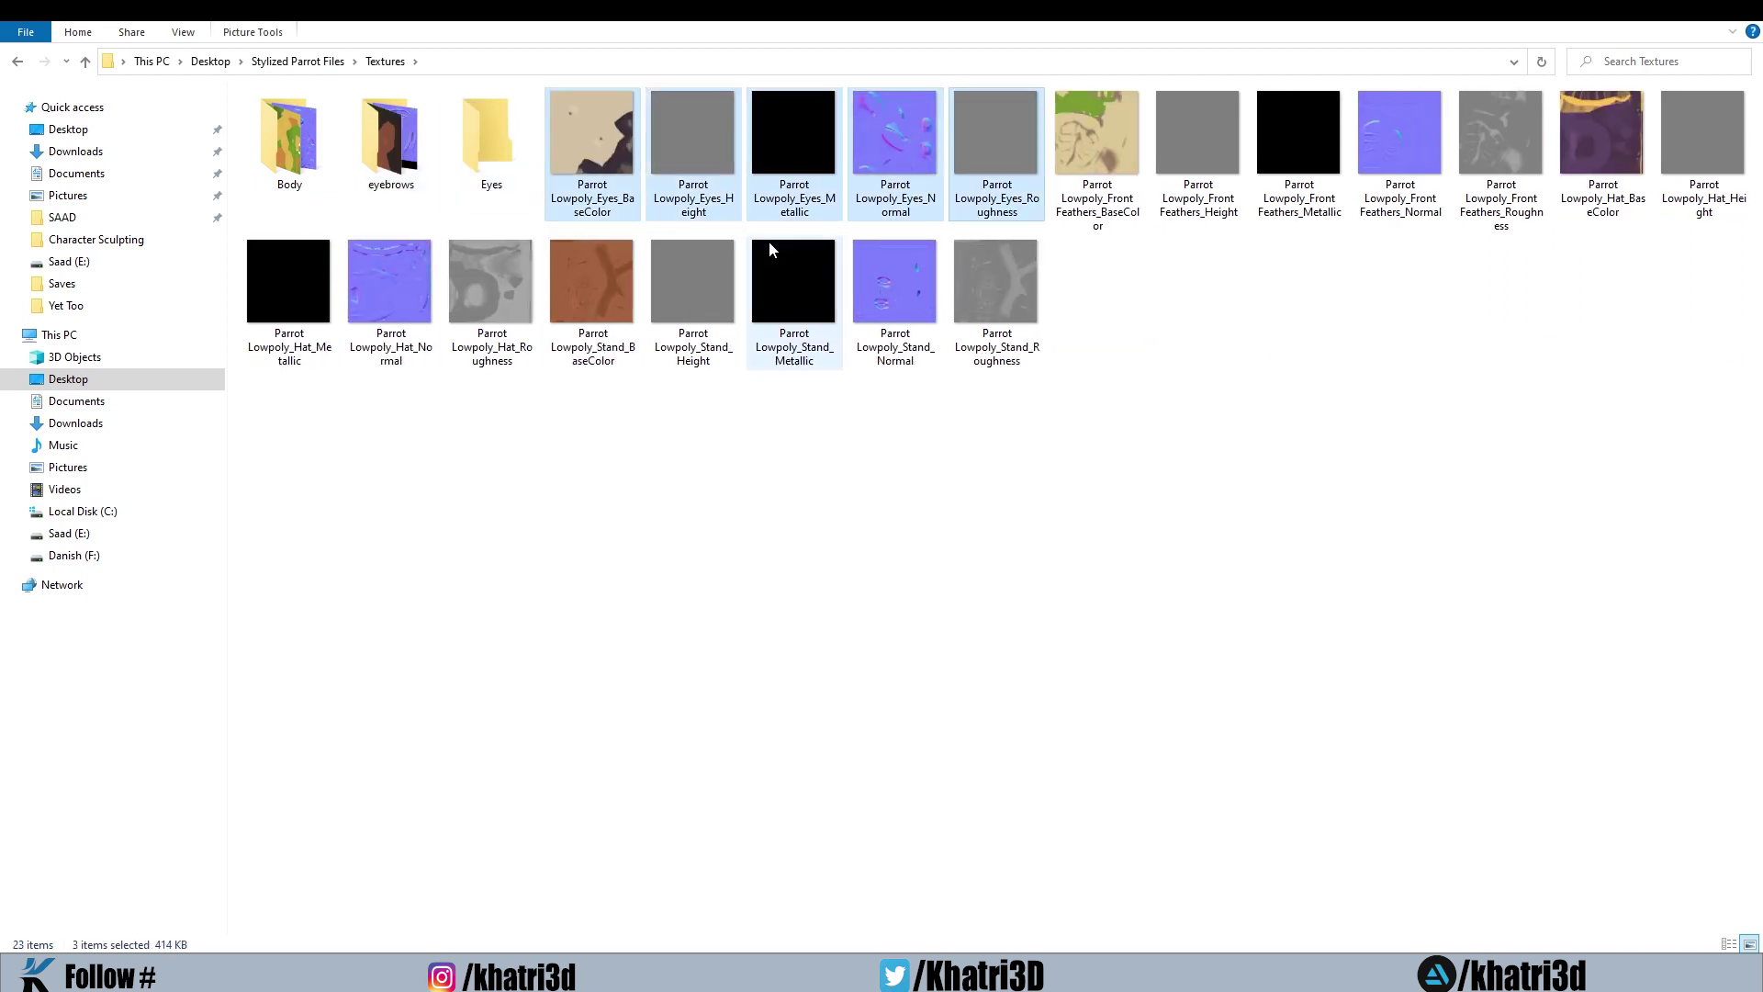
left_click_drag(975, 205, 491, 137)
- Create a folder named Front feathers and move the five Front Feathers maps into it
key("ctrl+shift+n")
type("Front feathers")
left_click(1093, 138, "shift")
left_click_drag(692, 138, 593, 137)
- Create a folder named Hat and move the five Hat maps into it
key("ctrl+shift+n")
type("Hat")
left_click_drag(1164, 321, 903, 179)
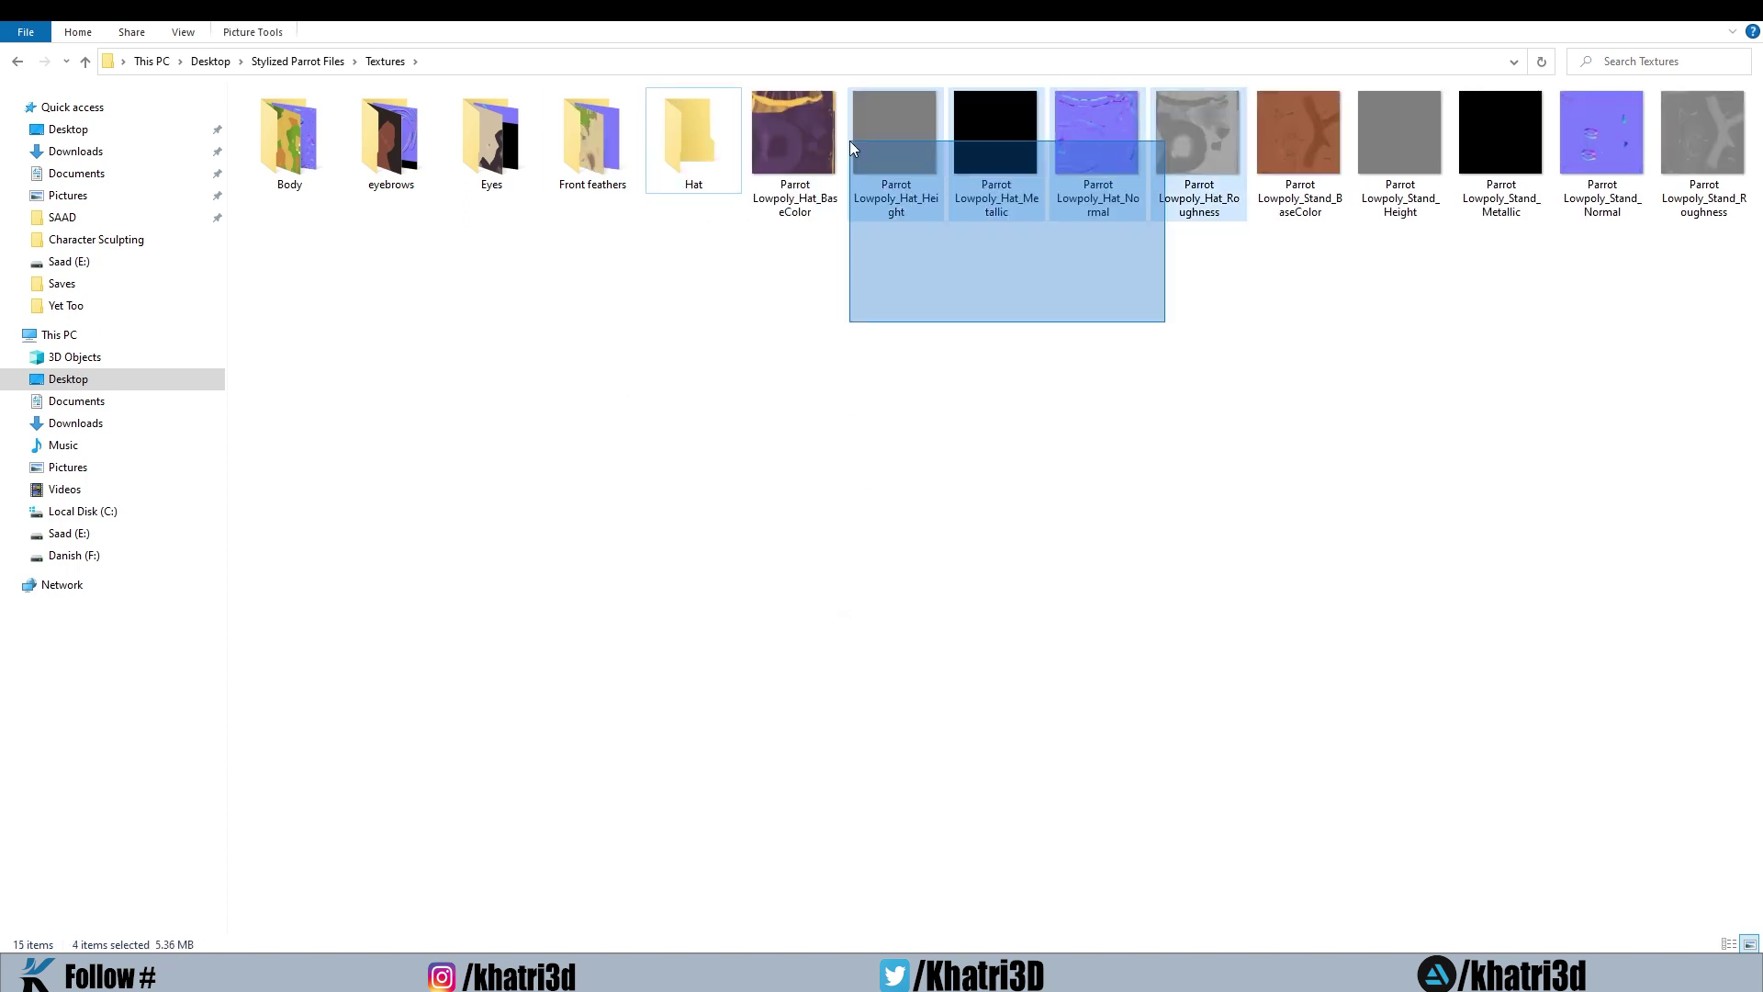
left_click_drag(996, 138, 693, 138)
- Create a folder named Stand and move the five Stand maps into it
right_click(610, 440)
left_click(845, 626)
type("Stand")
left_click(898, 138)
left_click(1300, 138, "shift")
left_click_drag(1300, 137, 795, 138)
- Switch to Blender and search the add-on preferences for Node to check whether Node Wrangler is enabled
key("alt+Tab")
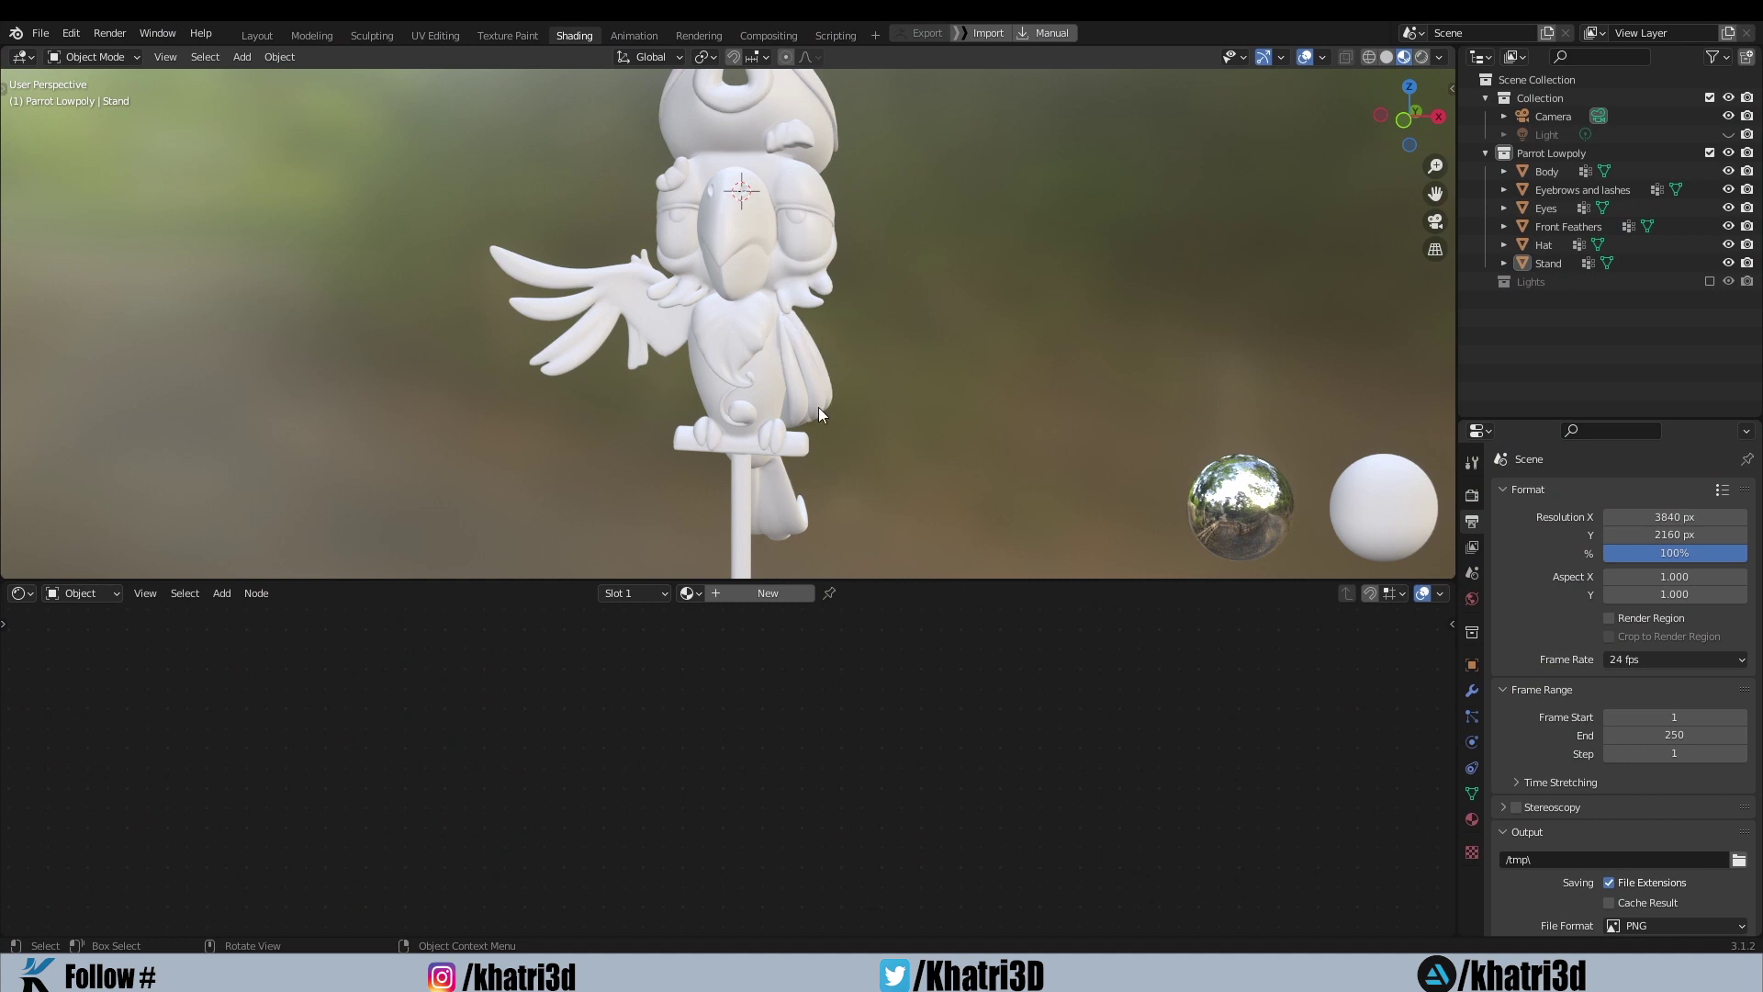
mouse_move(819, 405)
middle_mouse_down()
mouse_move(856, 391)
mouse_move(840, 389)
middle_mouse_up()
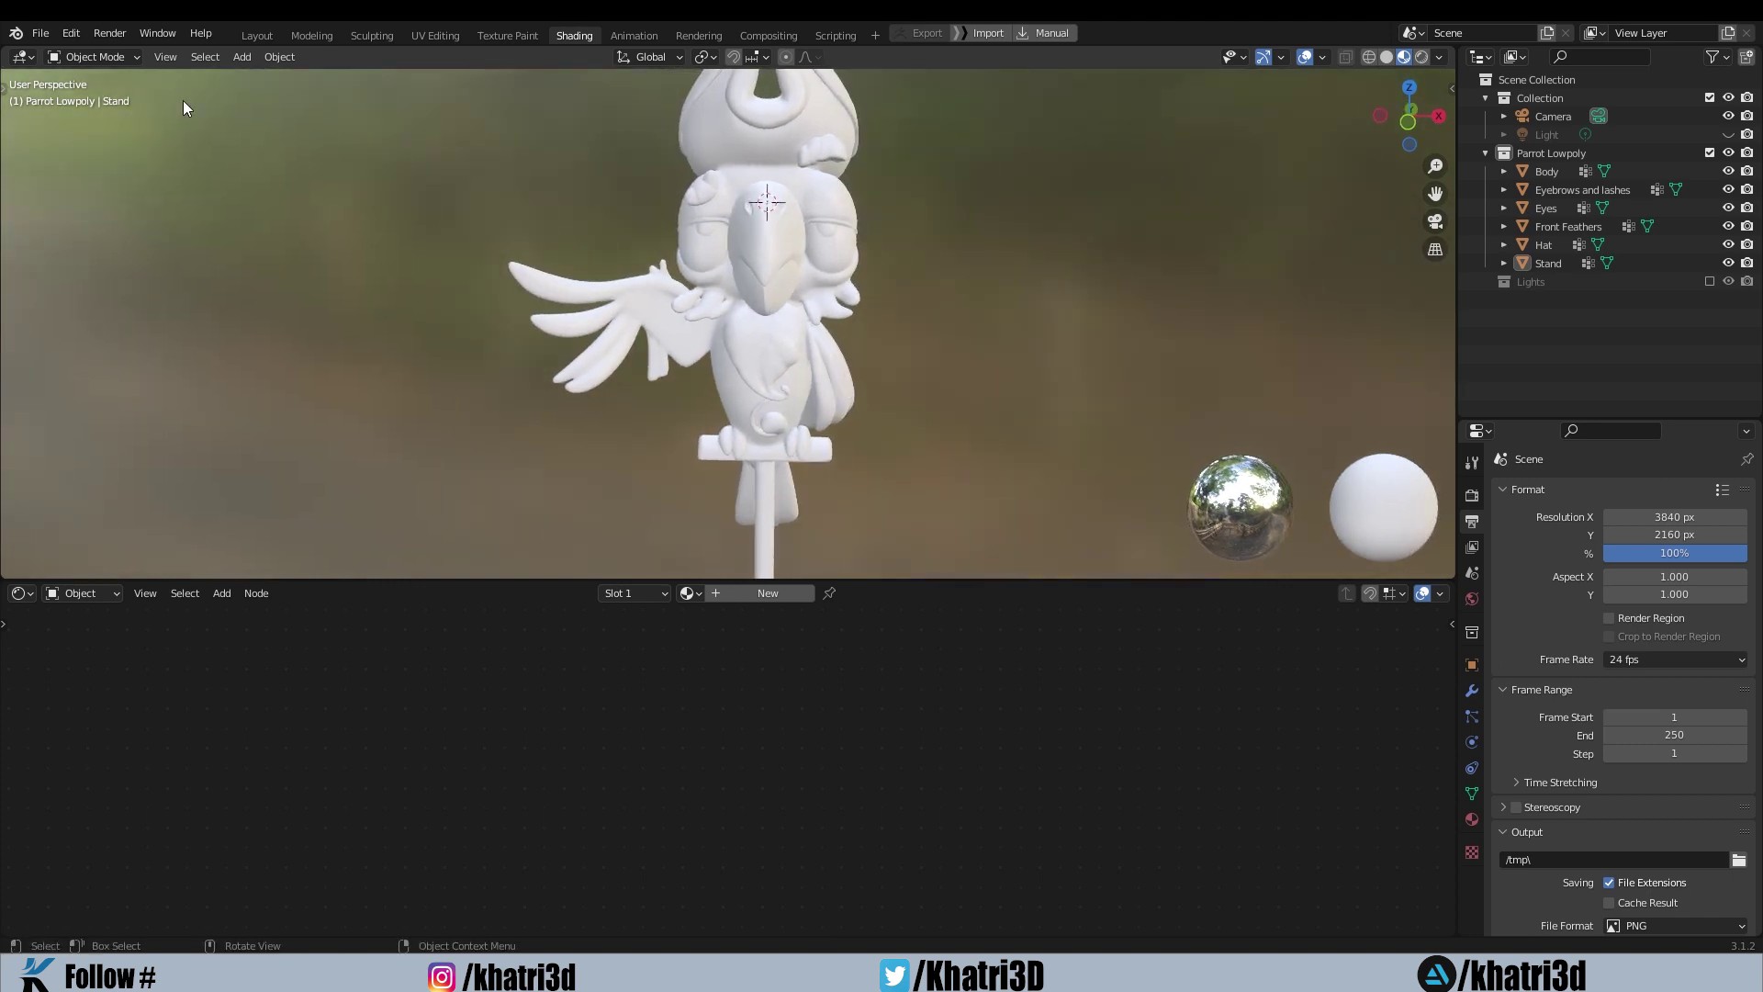
left_click(41, 33)
mouse_move(71, 33)
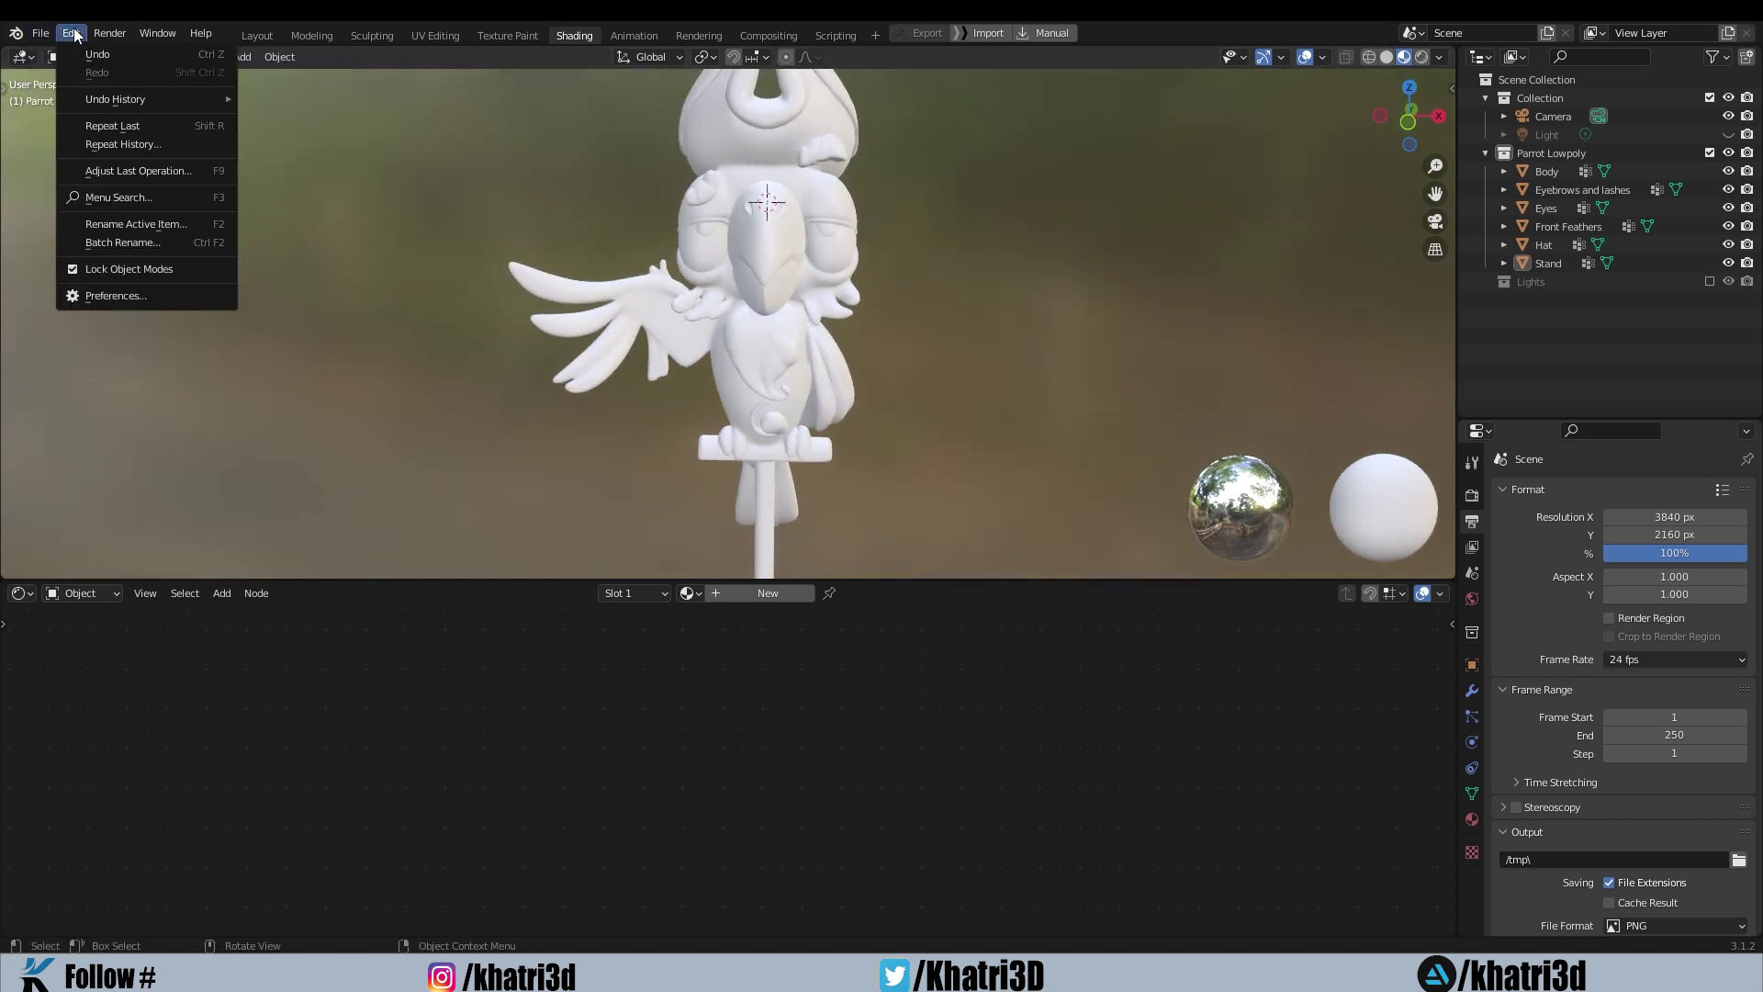
left_click(109, 296)
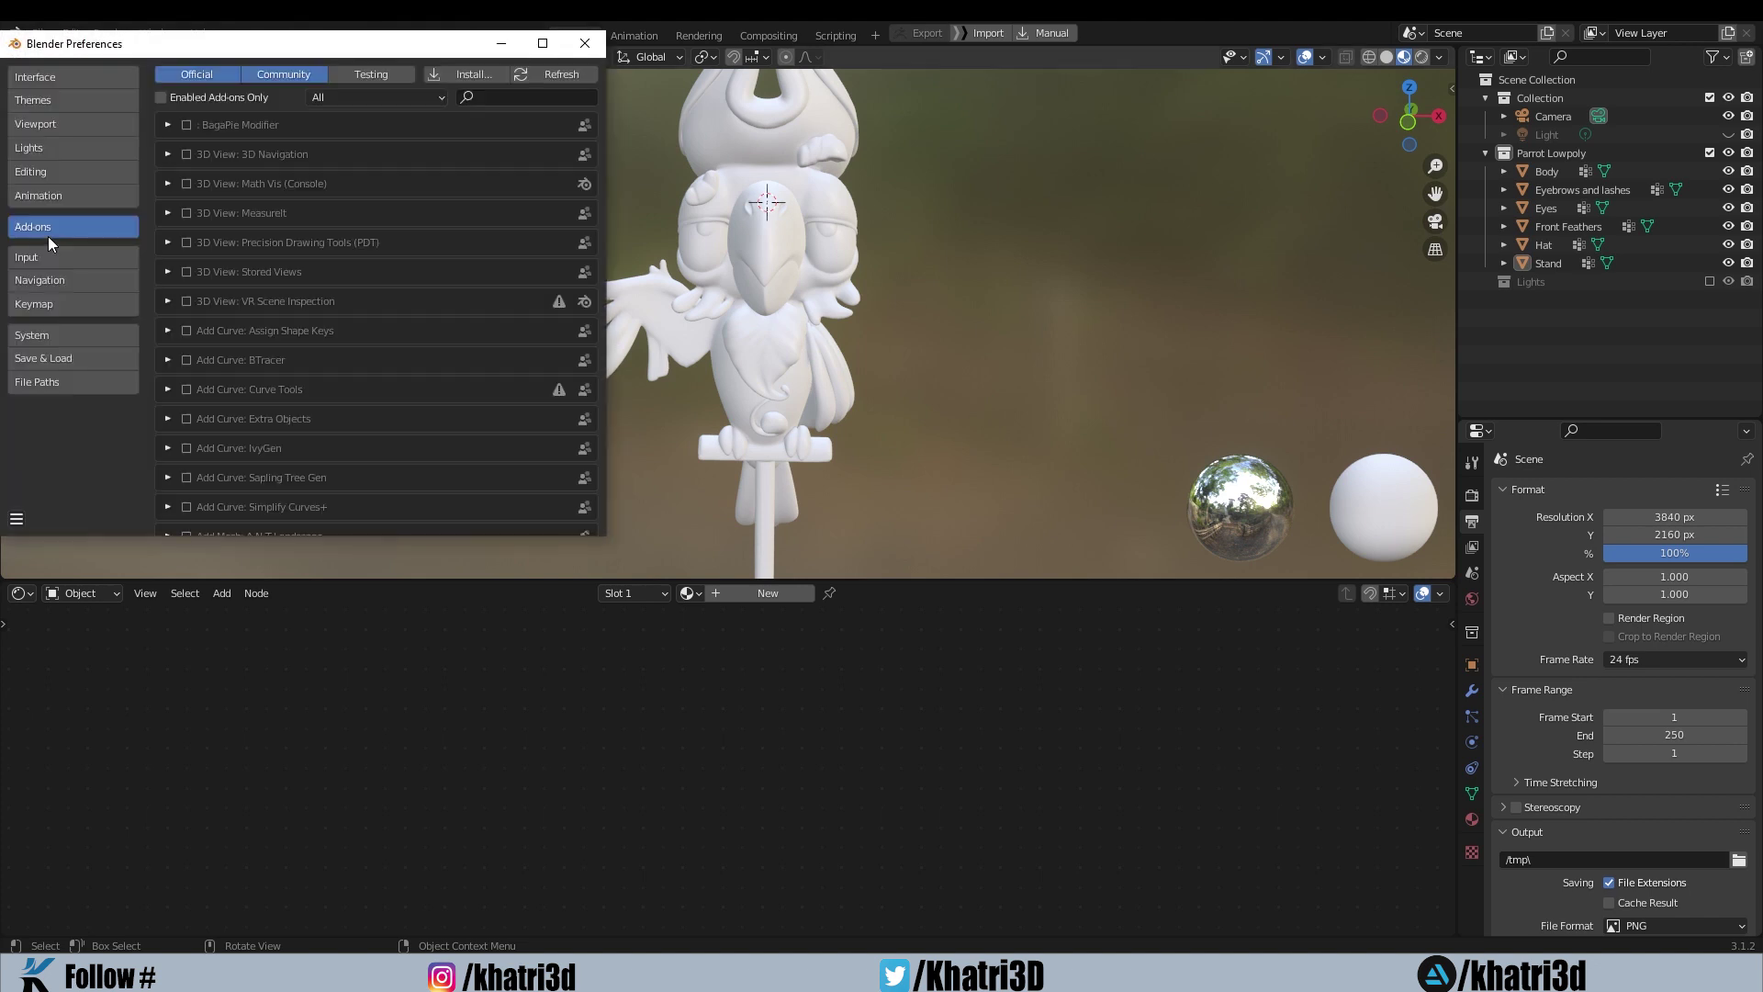
left_click(509, 97)
type("Node")
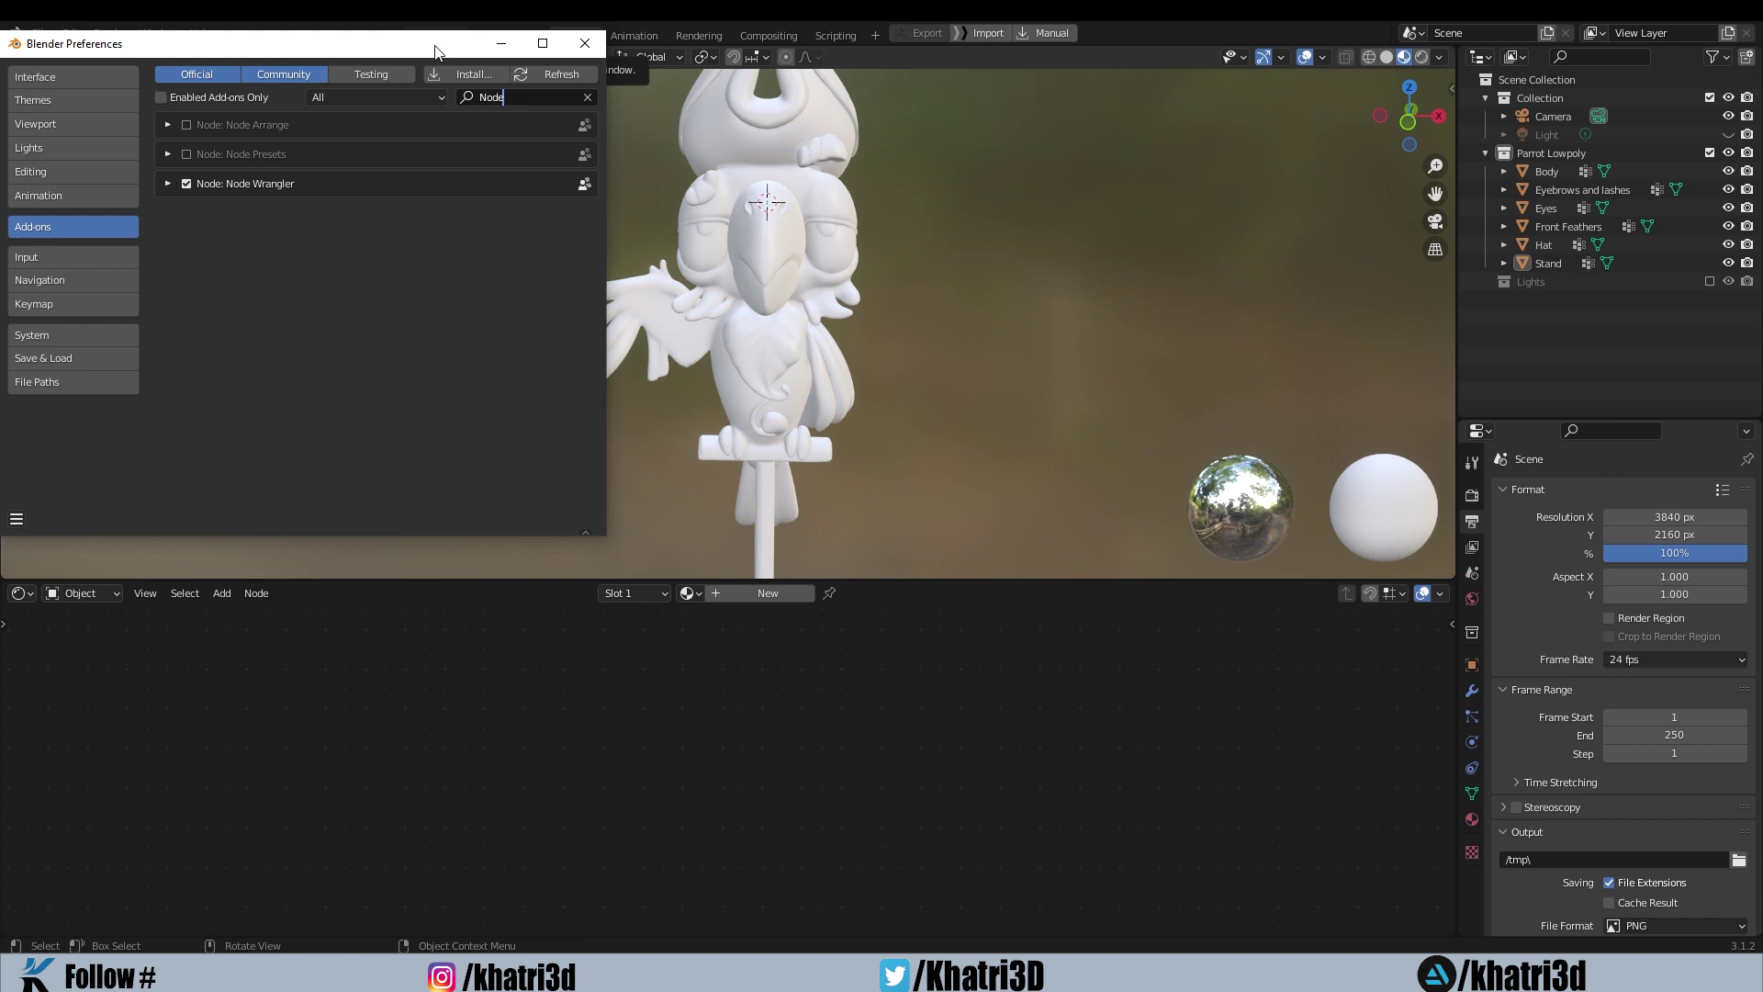
left_click_drag(436, 48, 459, 50)
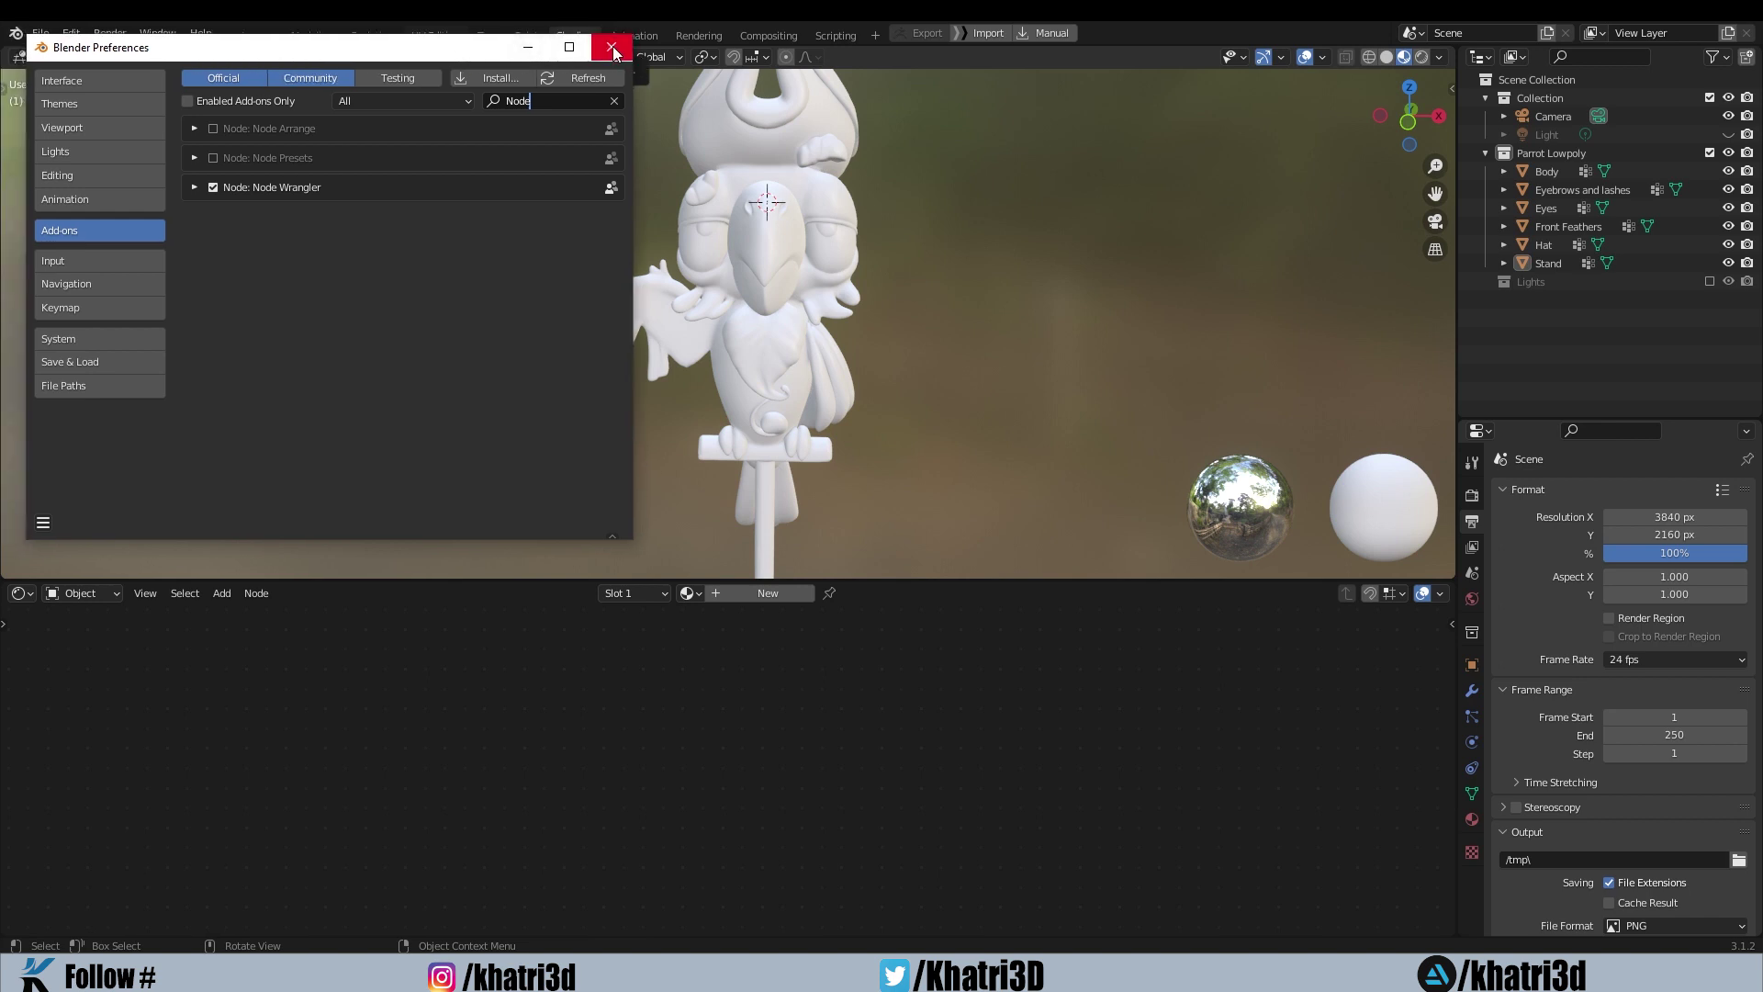
left_click(610, 46)
- Create a new material for the parrot's Body object
left_click(730, 192)
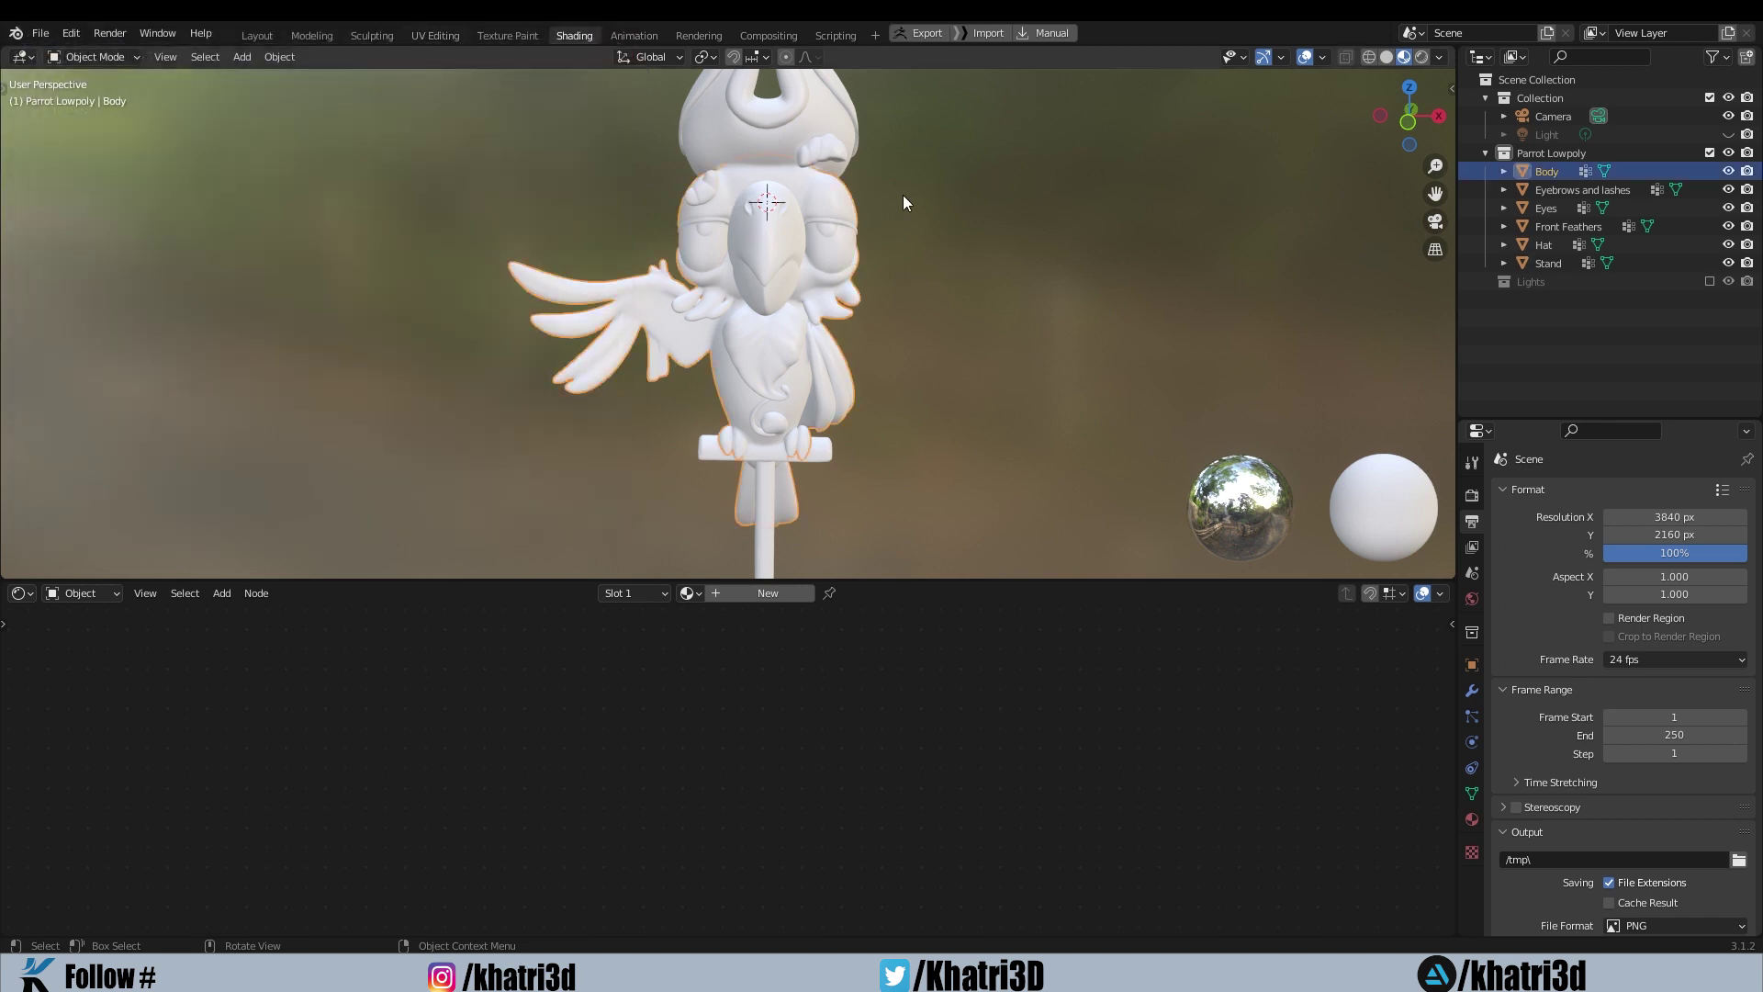
left_click(801, 593)
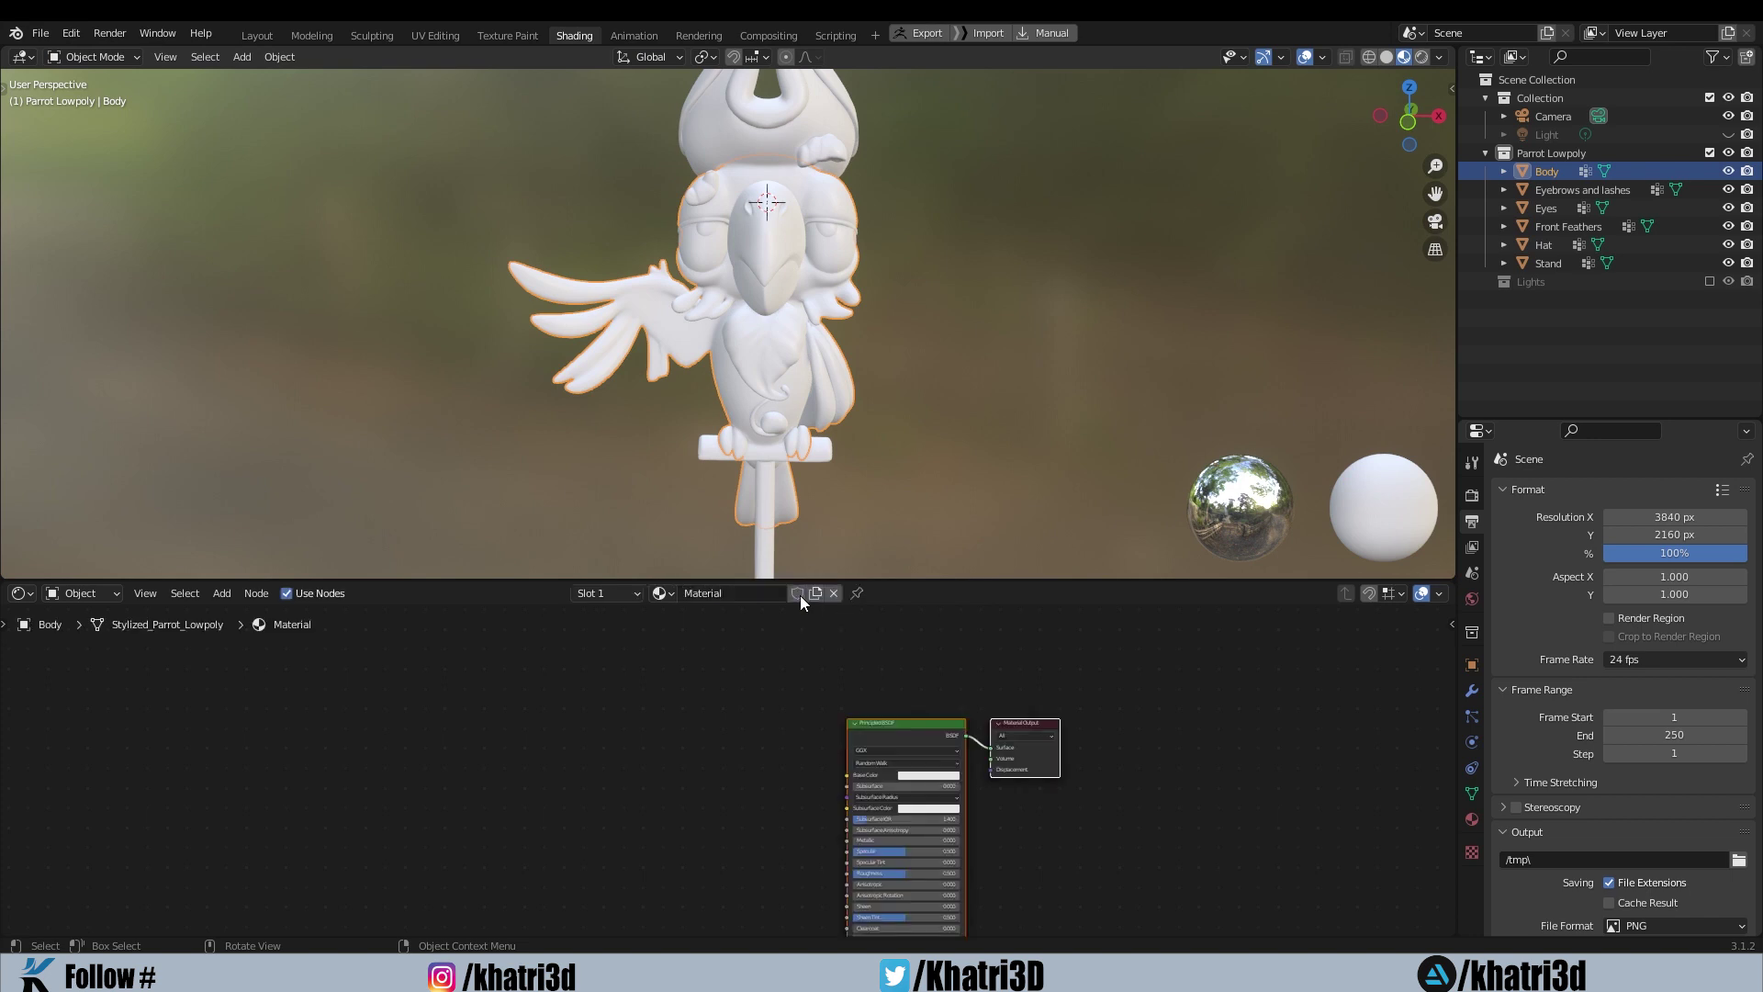
scroll(845, 713, "up", 2)
middle_click_drag(844, 712, 720, 790)
scroll(723, 712, "up", 1)
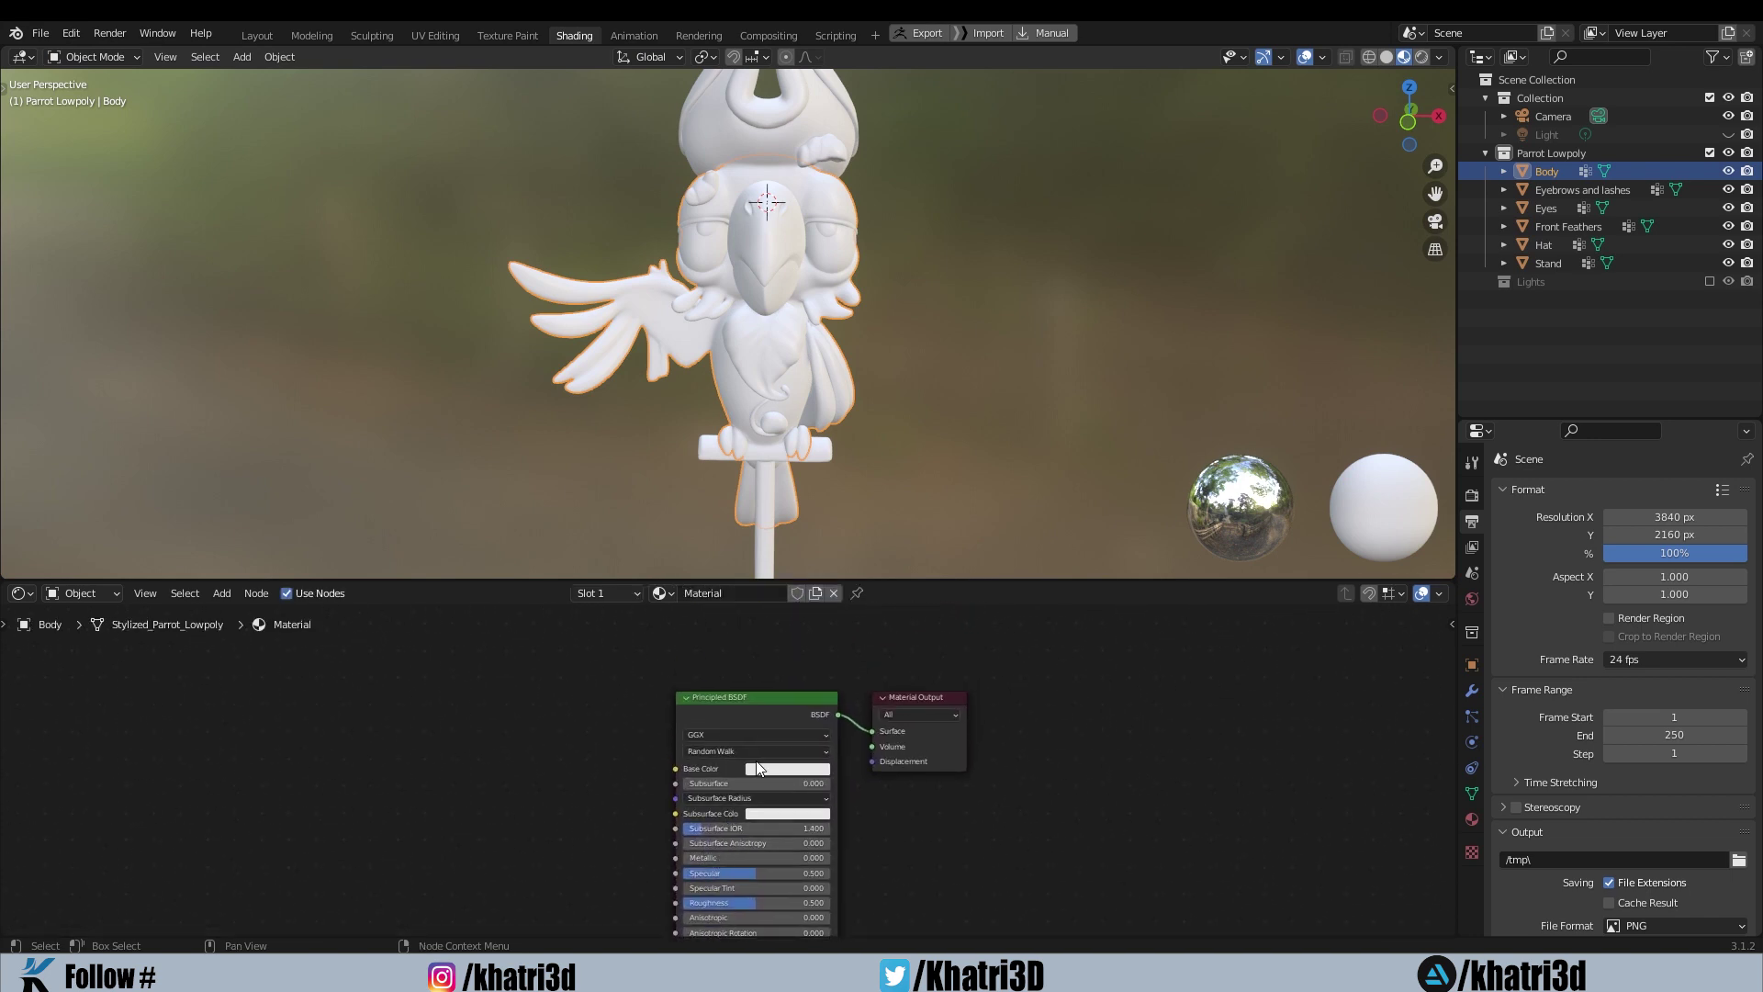
- Run Node Wrangler's Principled Texture Setup on the Body's Principled BSDF with all five maps from the Textures\Body folder
left_click(751, 704)
key("ctrl+shift+t")
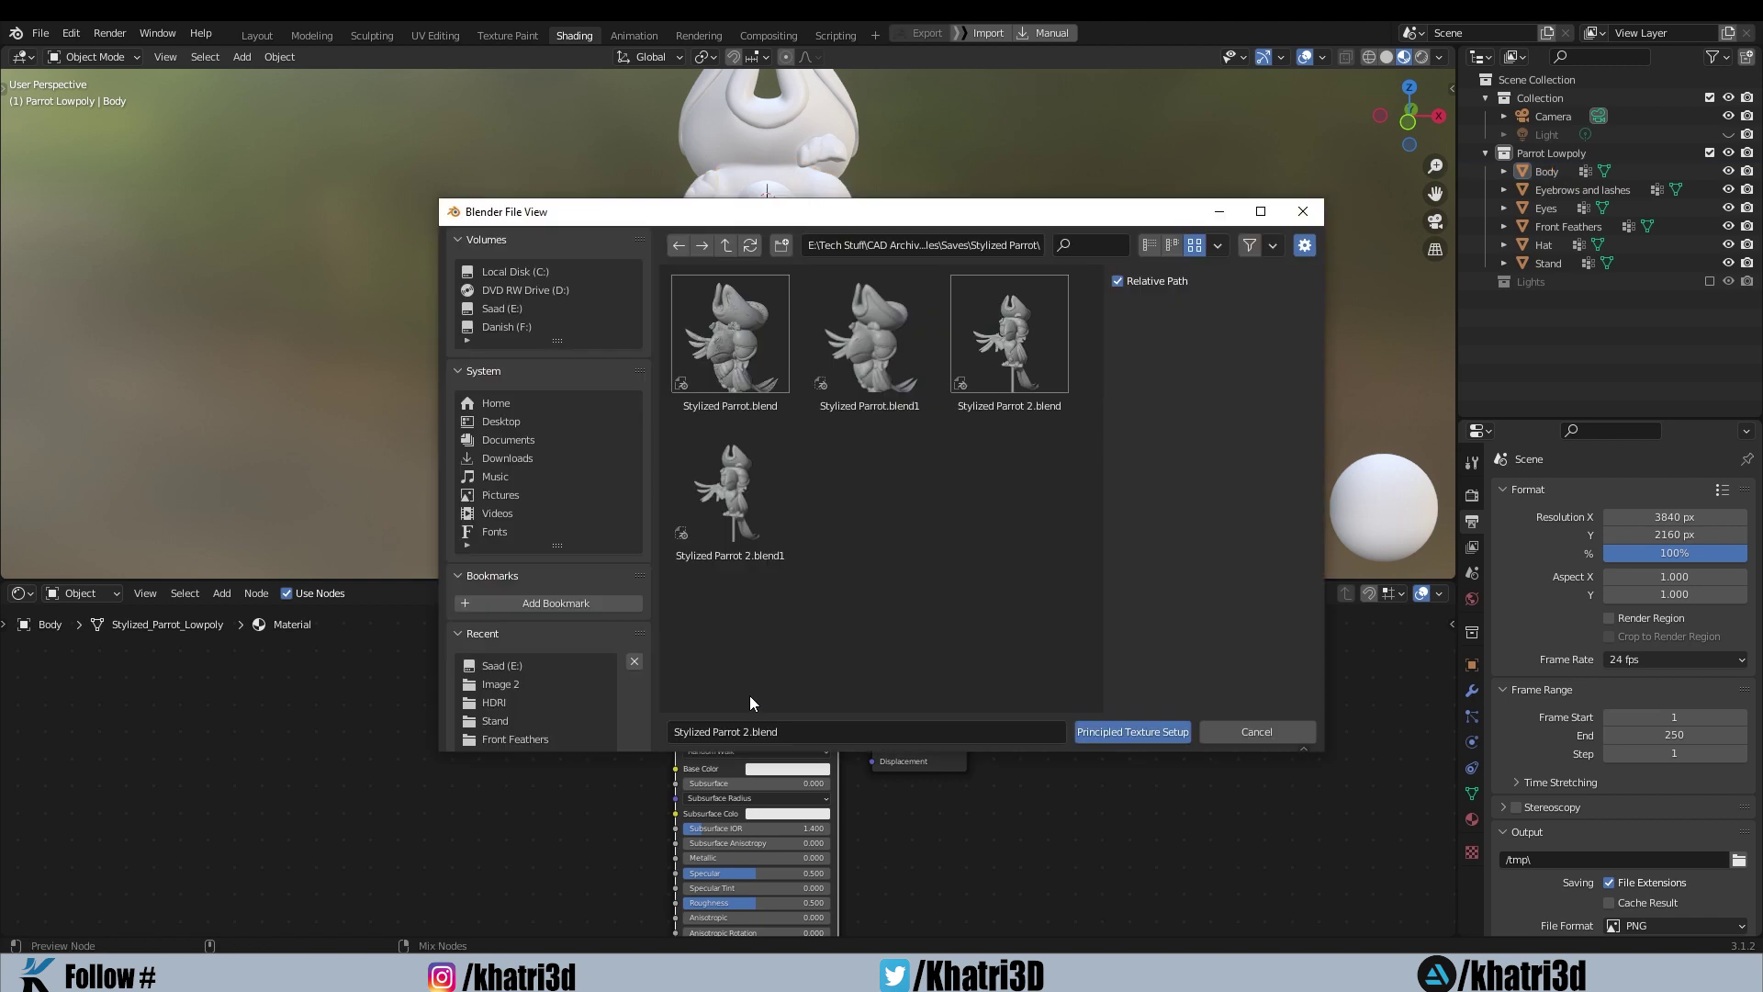
left_click(521, 420)
left_click(727, 385)
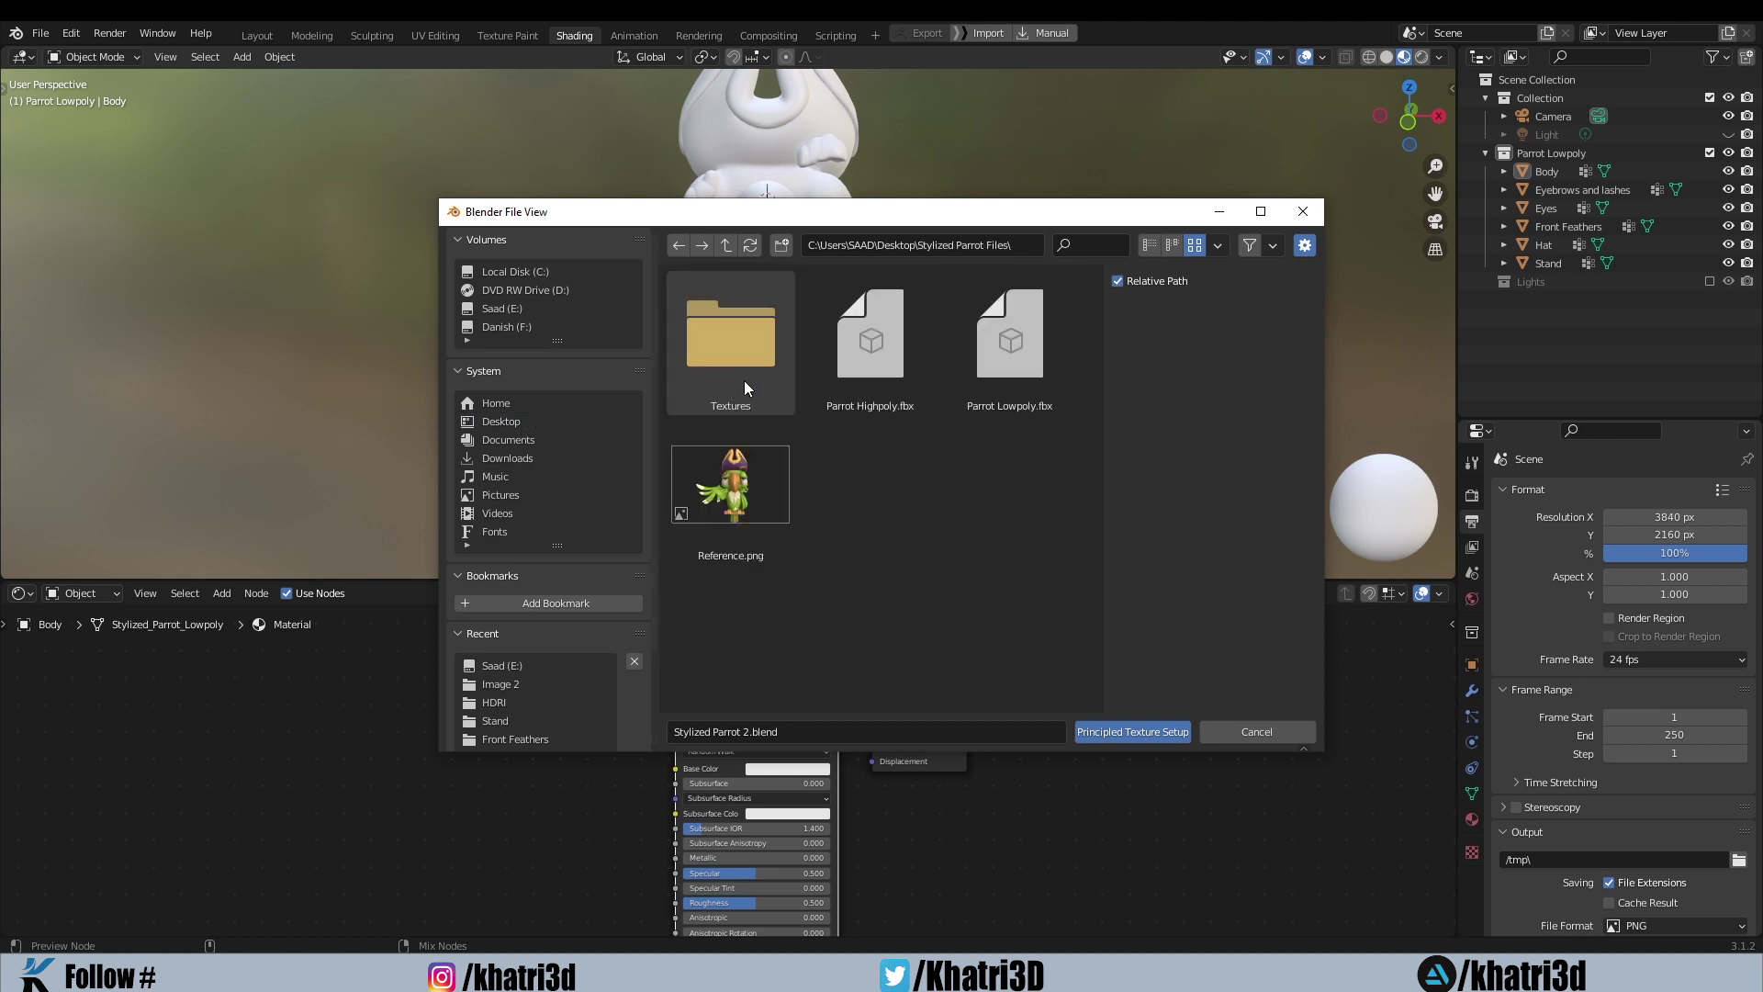
double_click(773, 367)
double_click(784, 377)
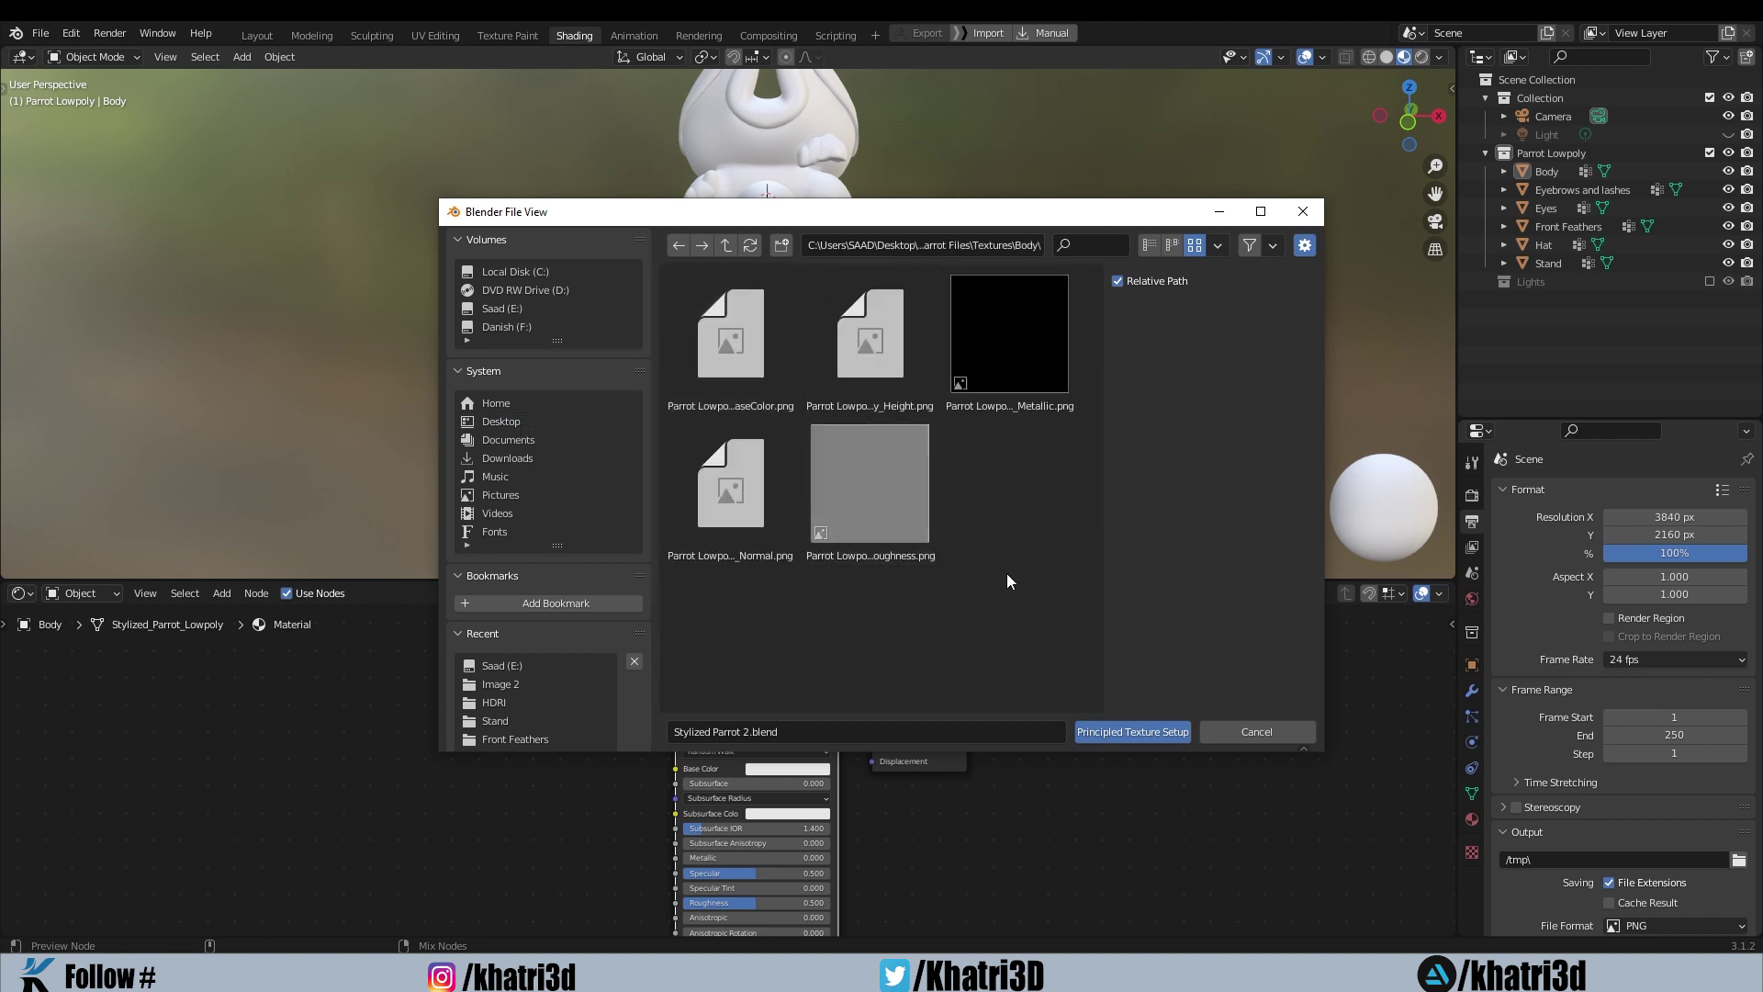
left_click_drag(1009, 573, 746, 349)
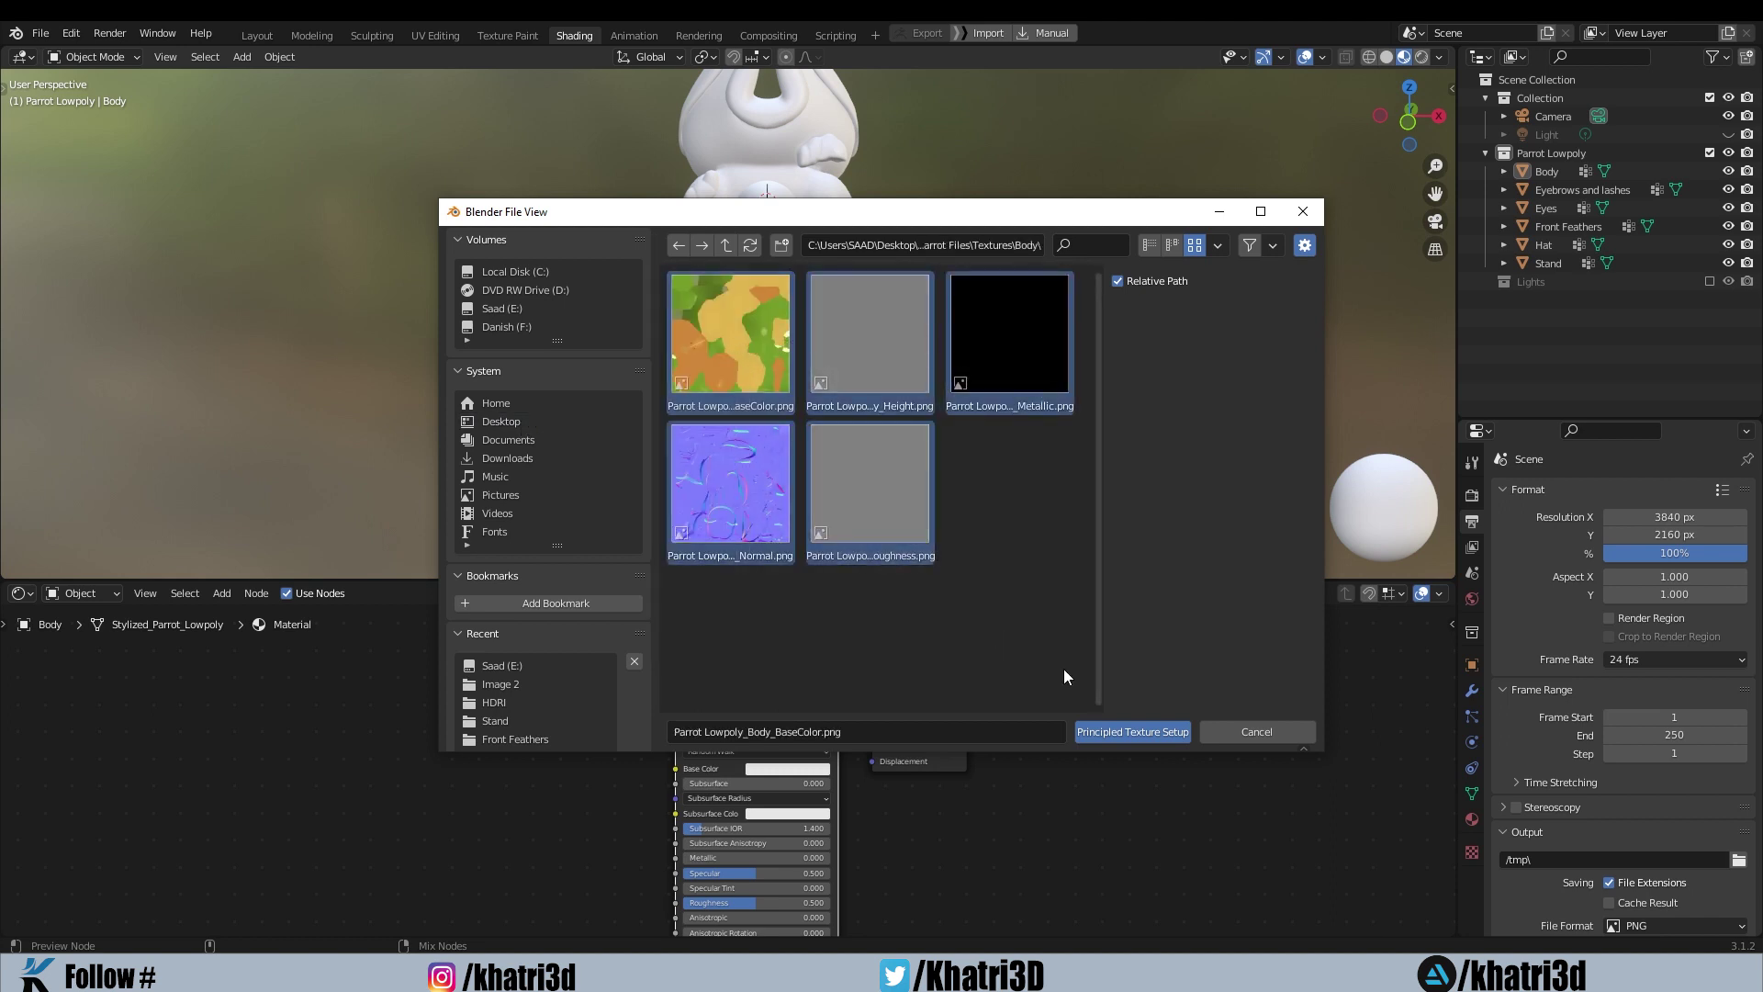
left_click(1104, 738)
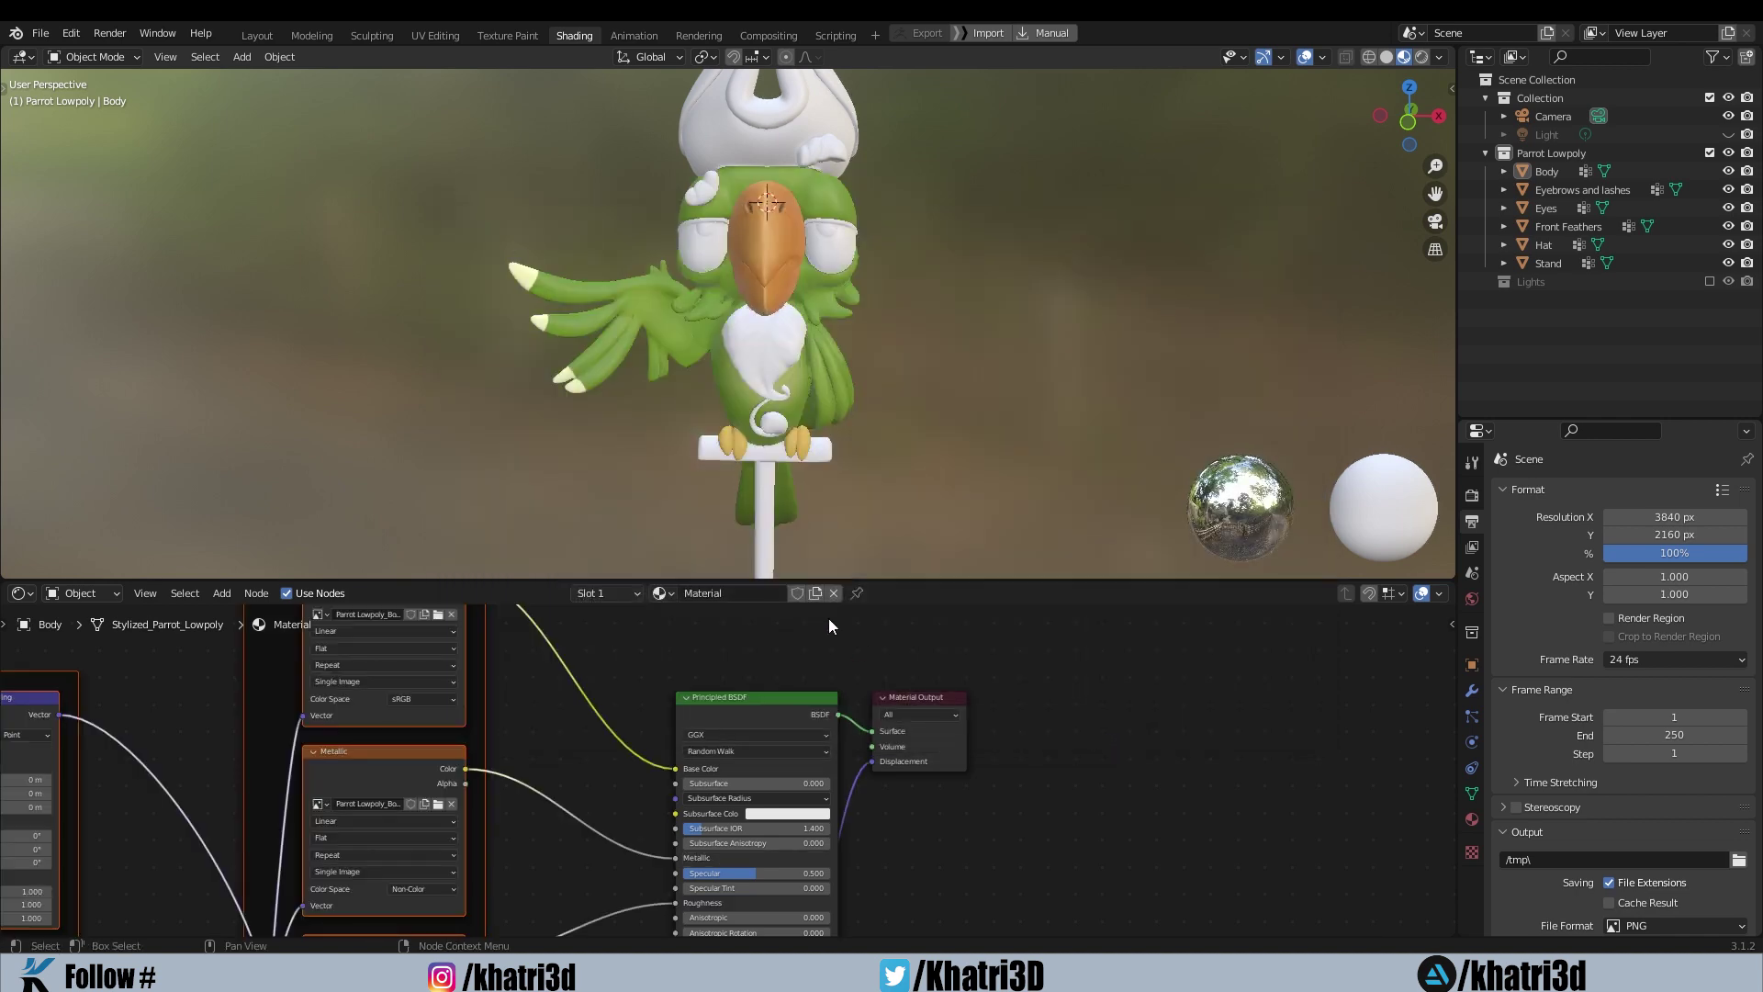
- Examine the Body material's Base Color, Metallic, Roughness, Normal and Displacement texture nodes and their links to the shader
scroll(604, 800, "down", 2)
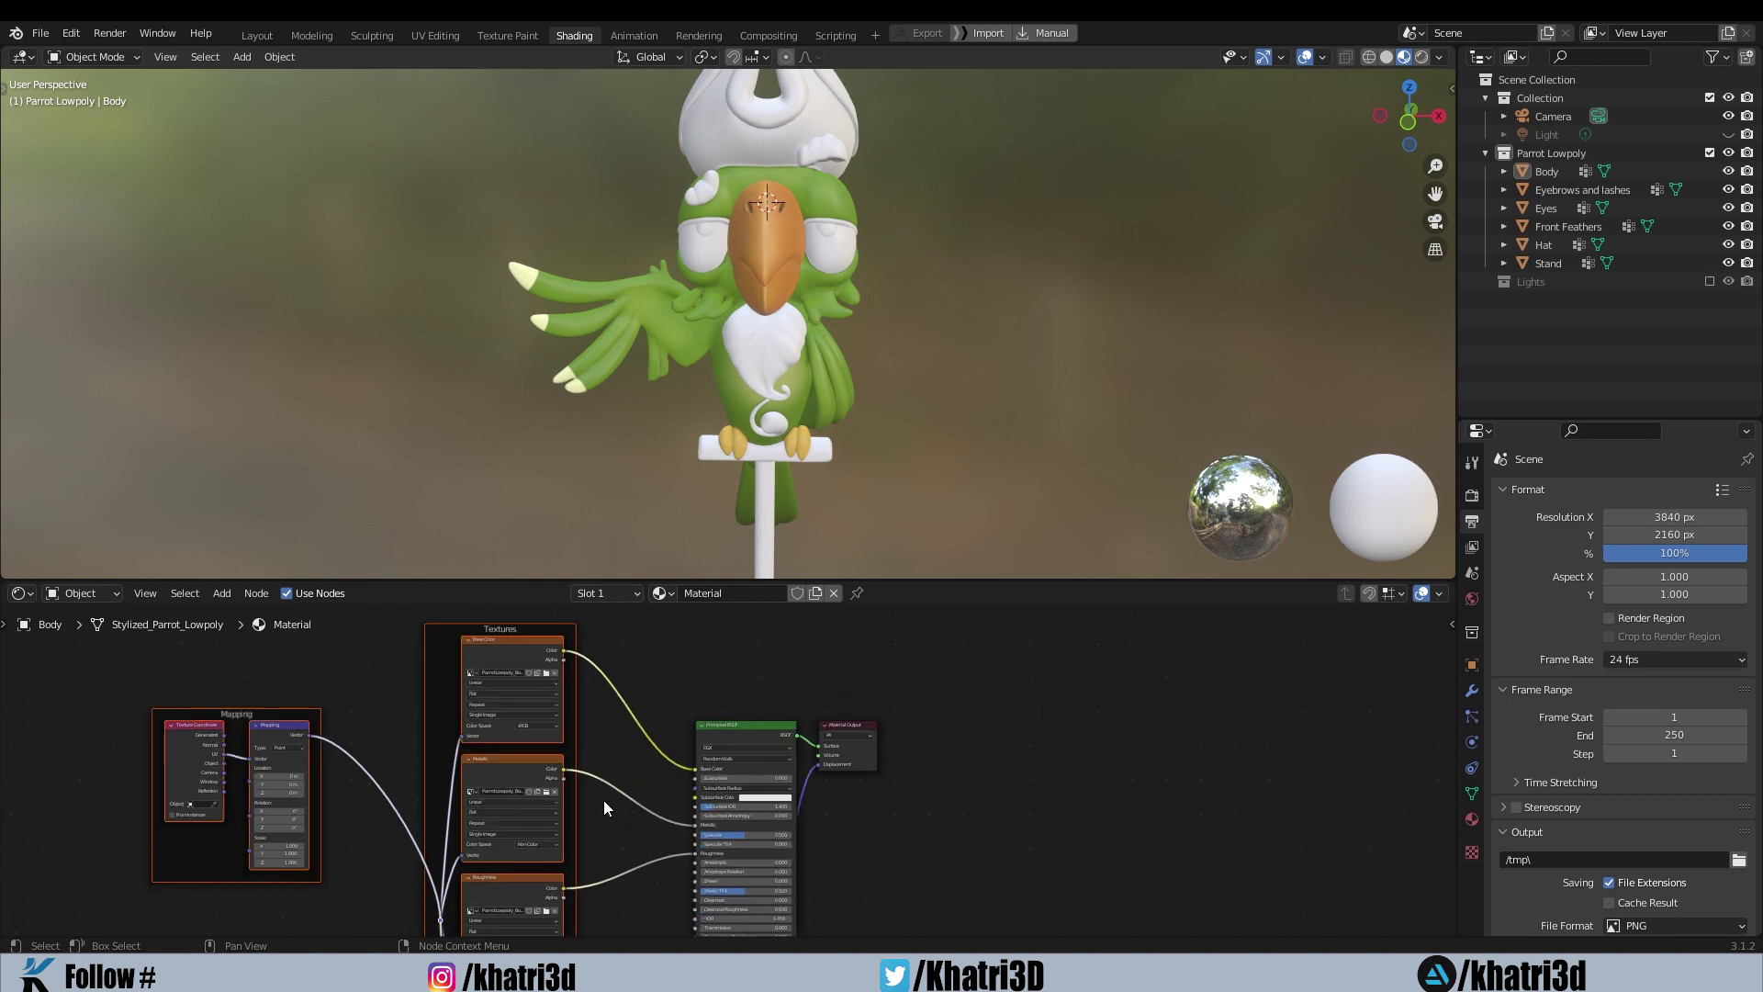
scroll(680, 652, "up", 4)
left_click_drag(597, 582, 597, 323)
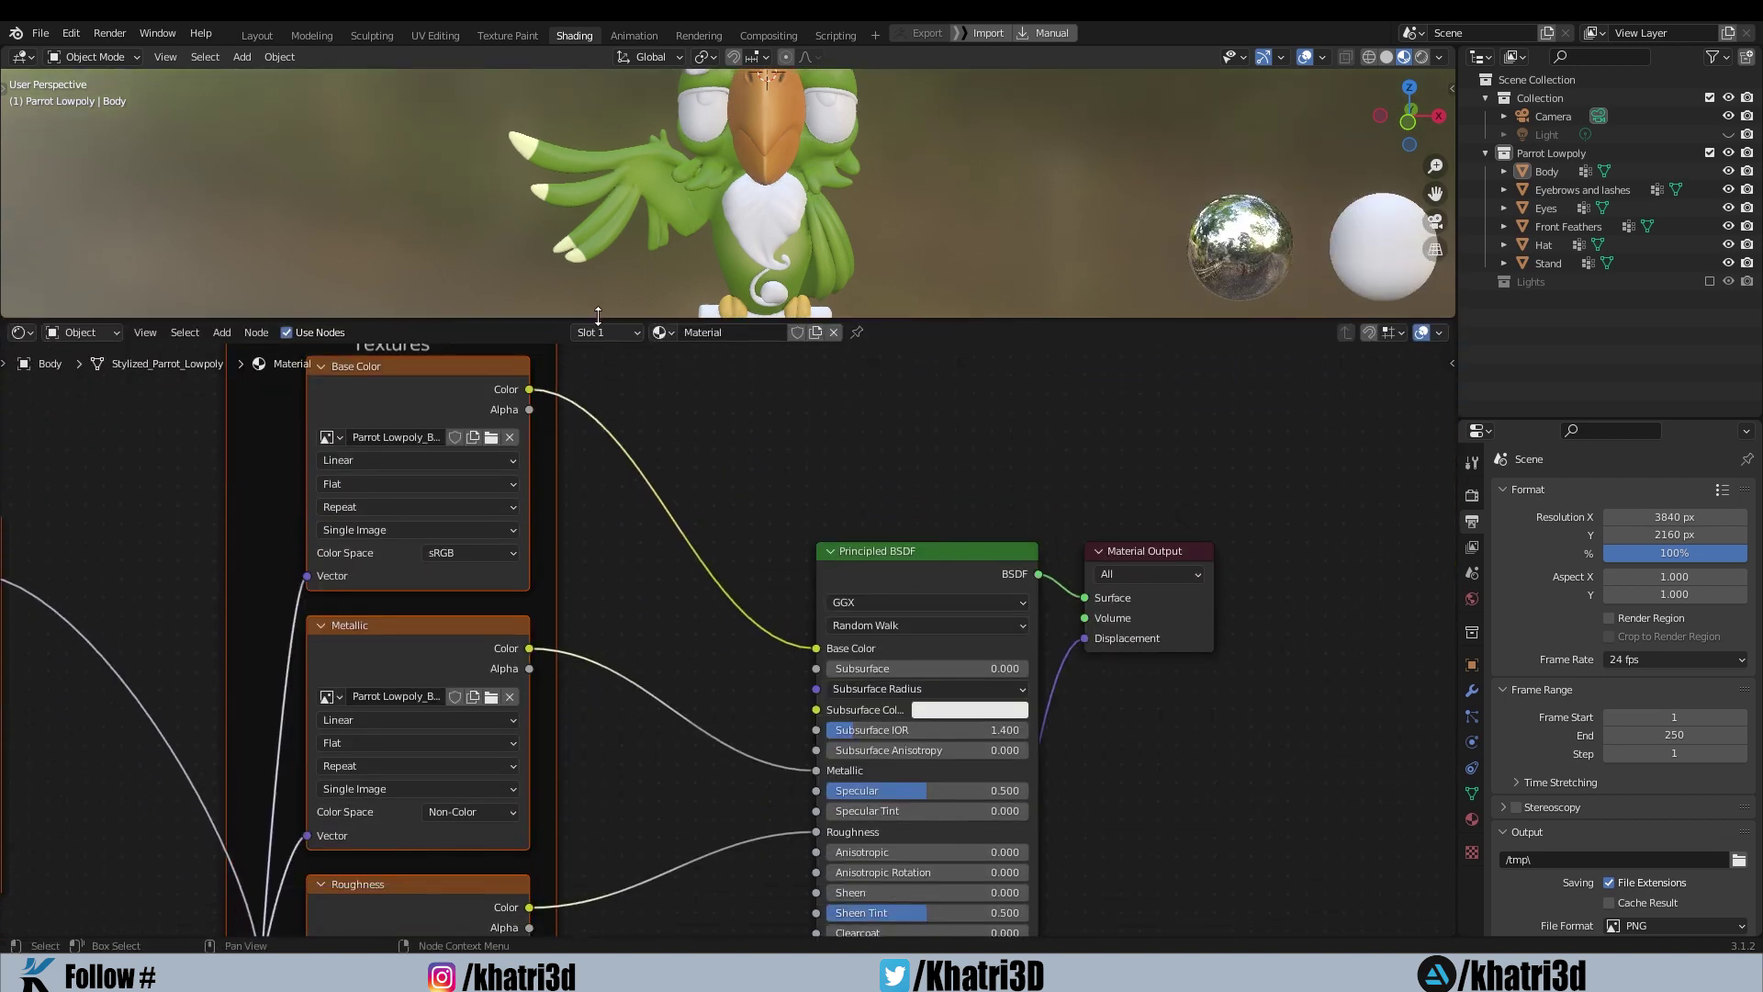
scroll(573, 580, "down", 2)
middle_click_drag(573, 580, 611, 578)
scroll(611, 578, "up", 2)
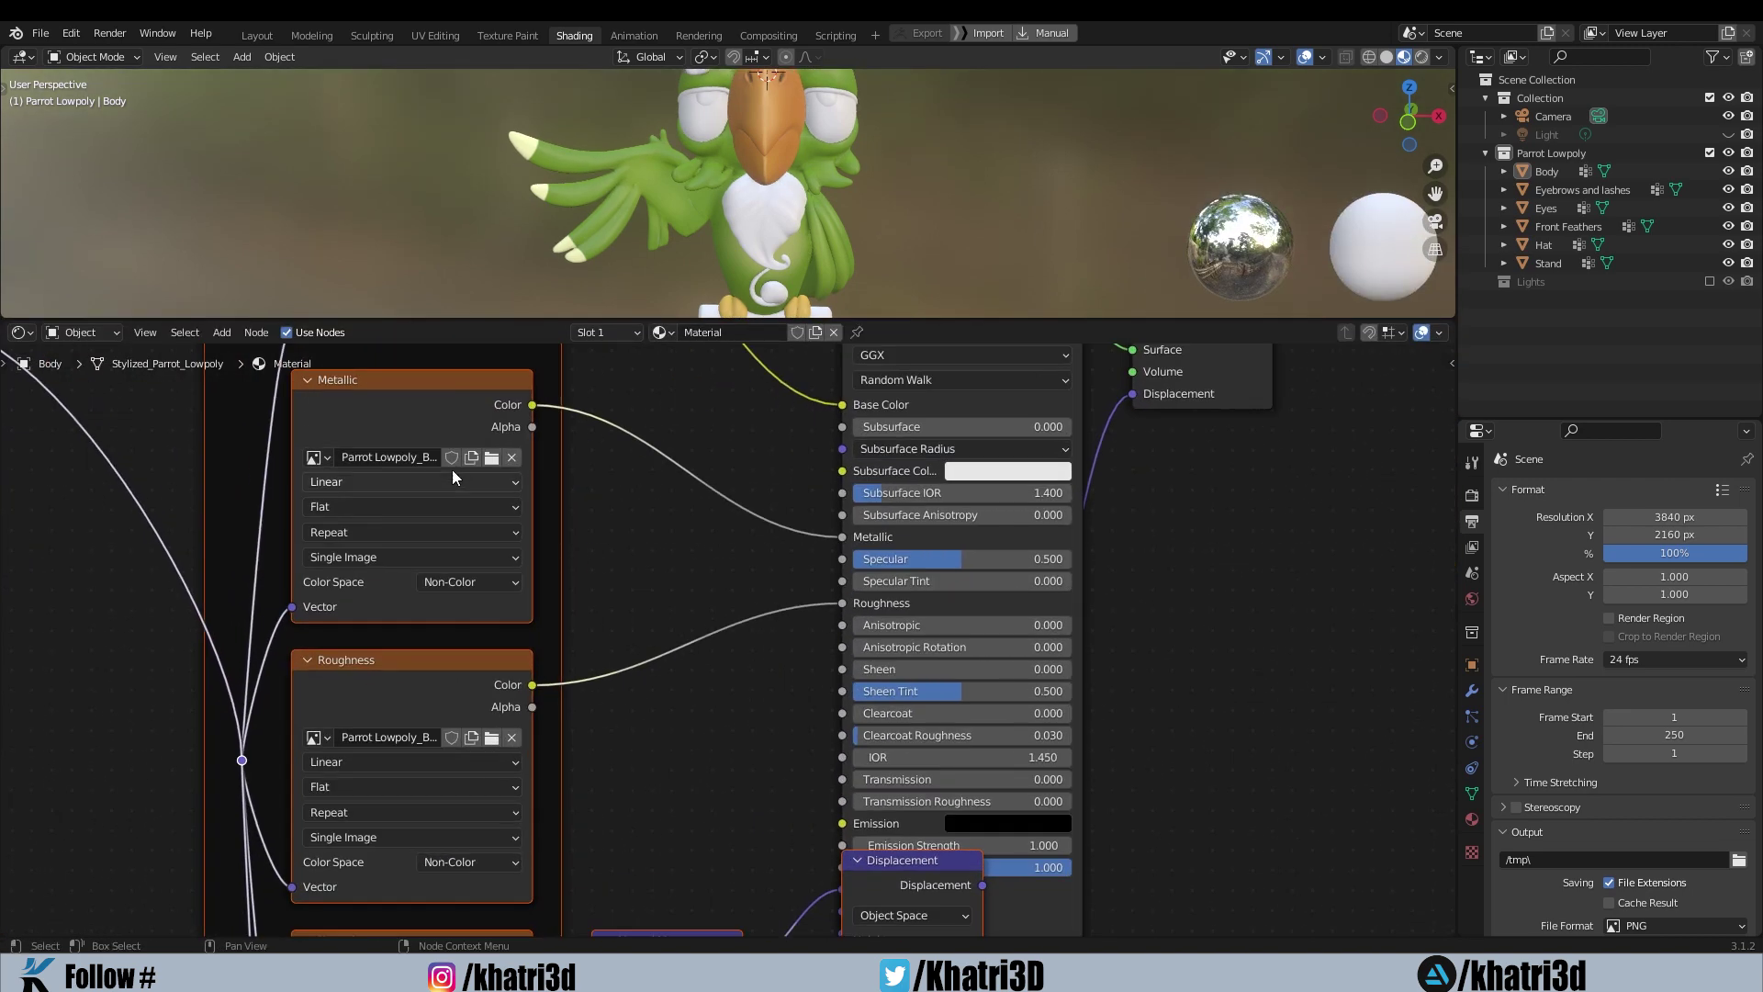
middle_click_drag(633, 863, 647, 753)
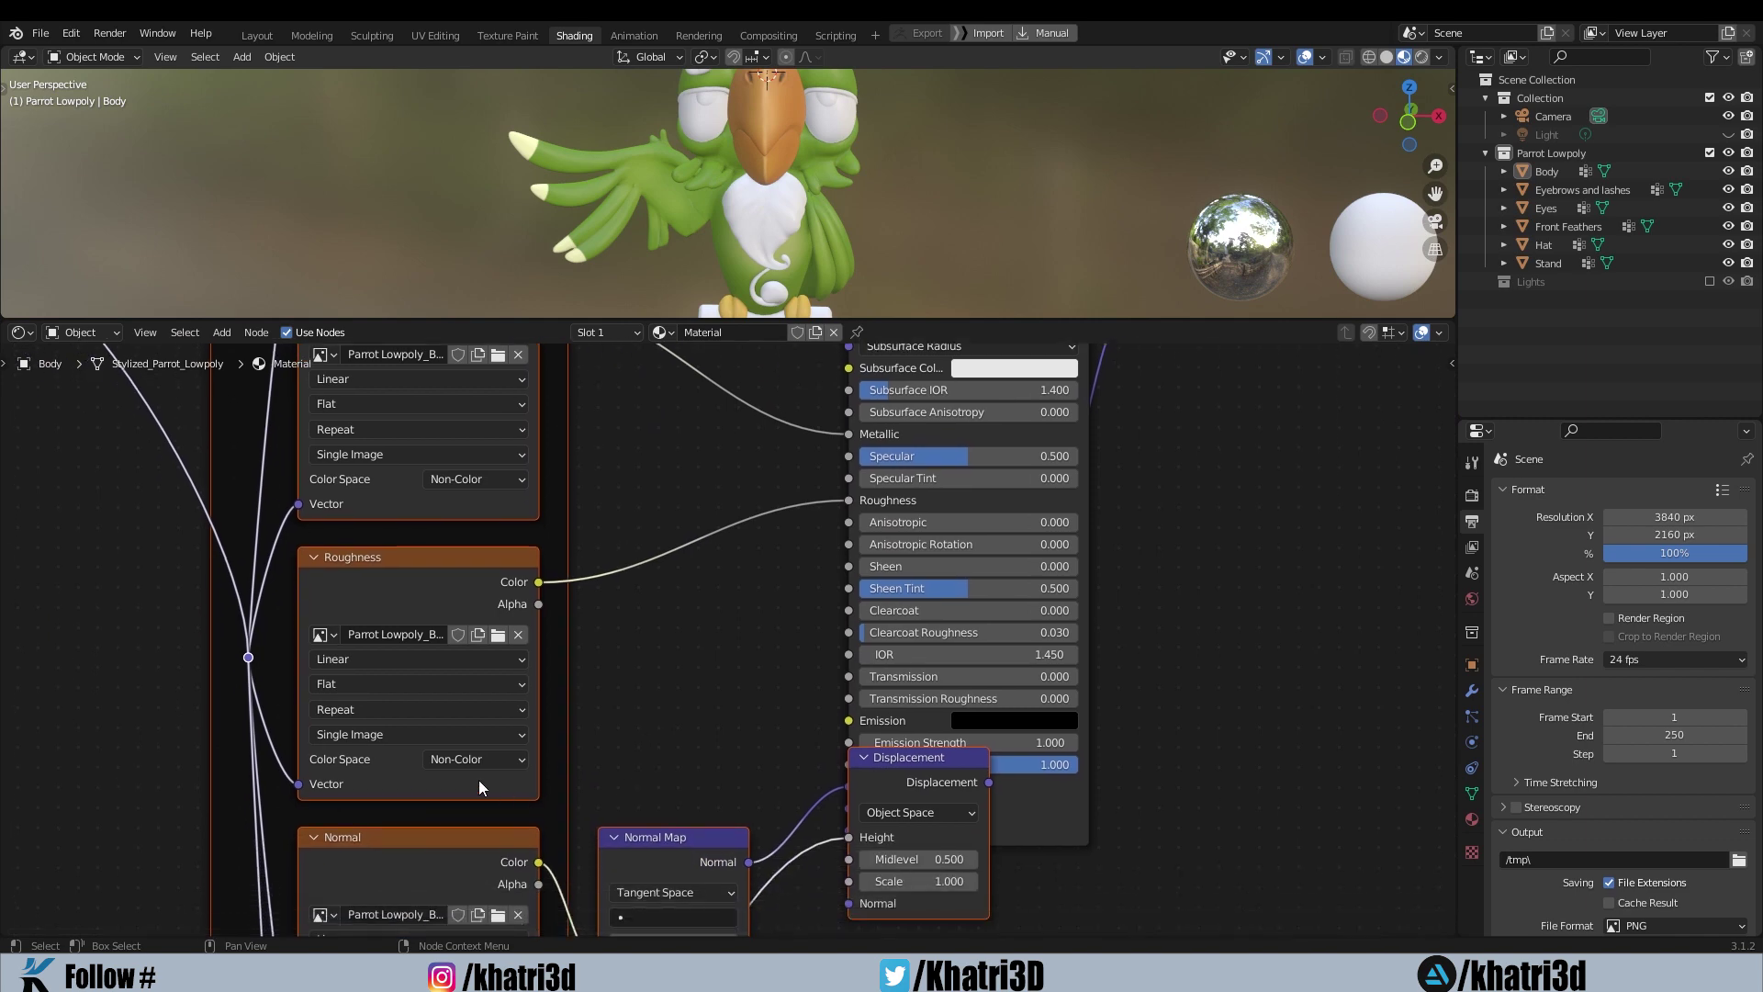
scroll(482, 779, "down", 1)
middle_click_drag(482, 779, 534, 698)
scroll(551, 679, "up", 2)
scroll(676, 540, "down", 1)
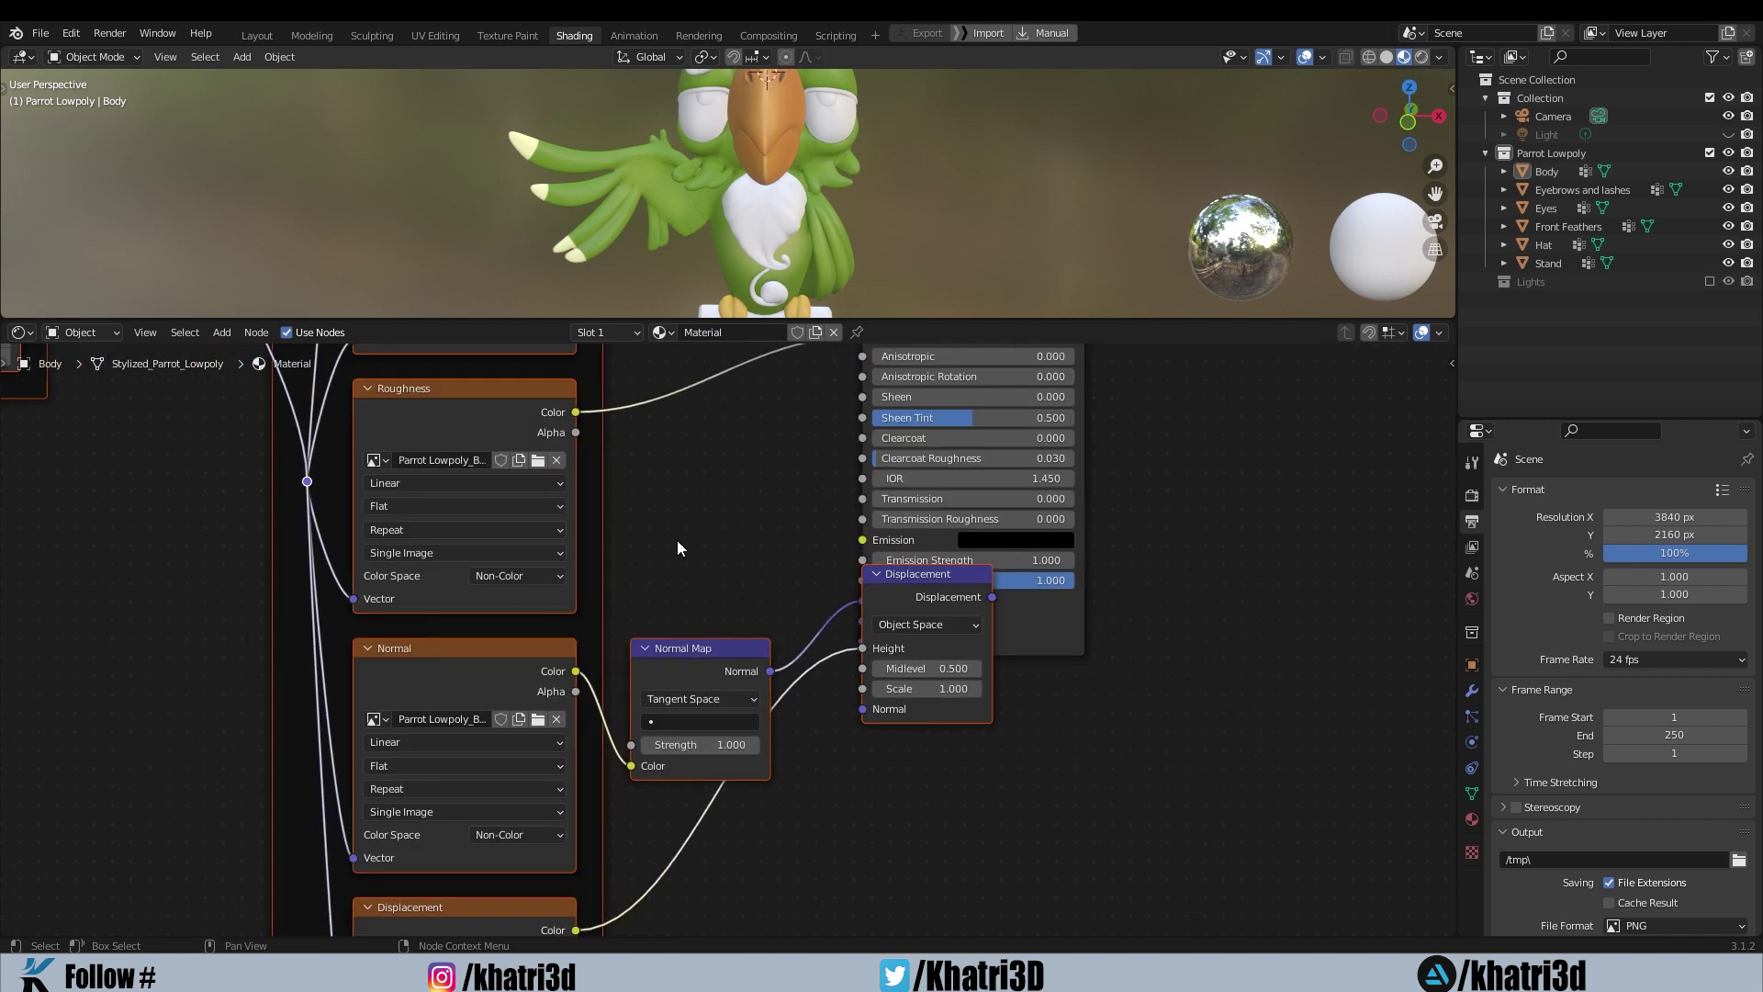
scroll(676, 540, "up", 10, "shift")
left_click(520, 564)
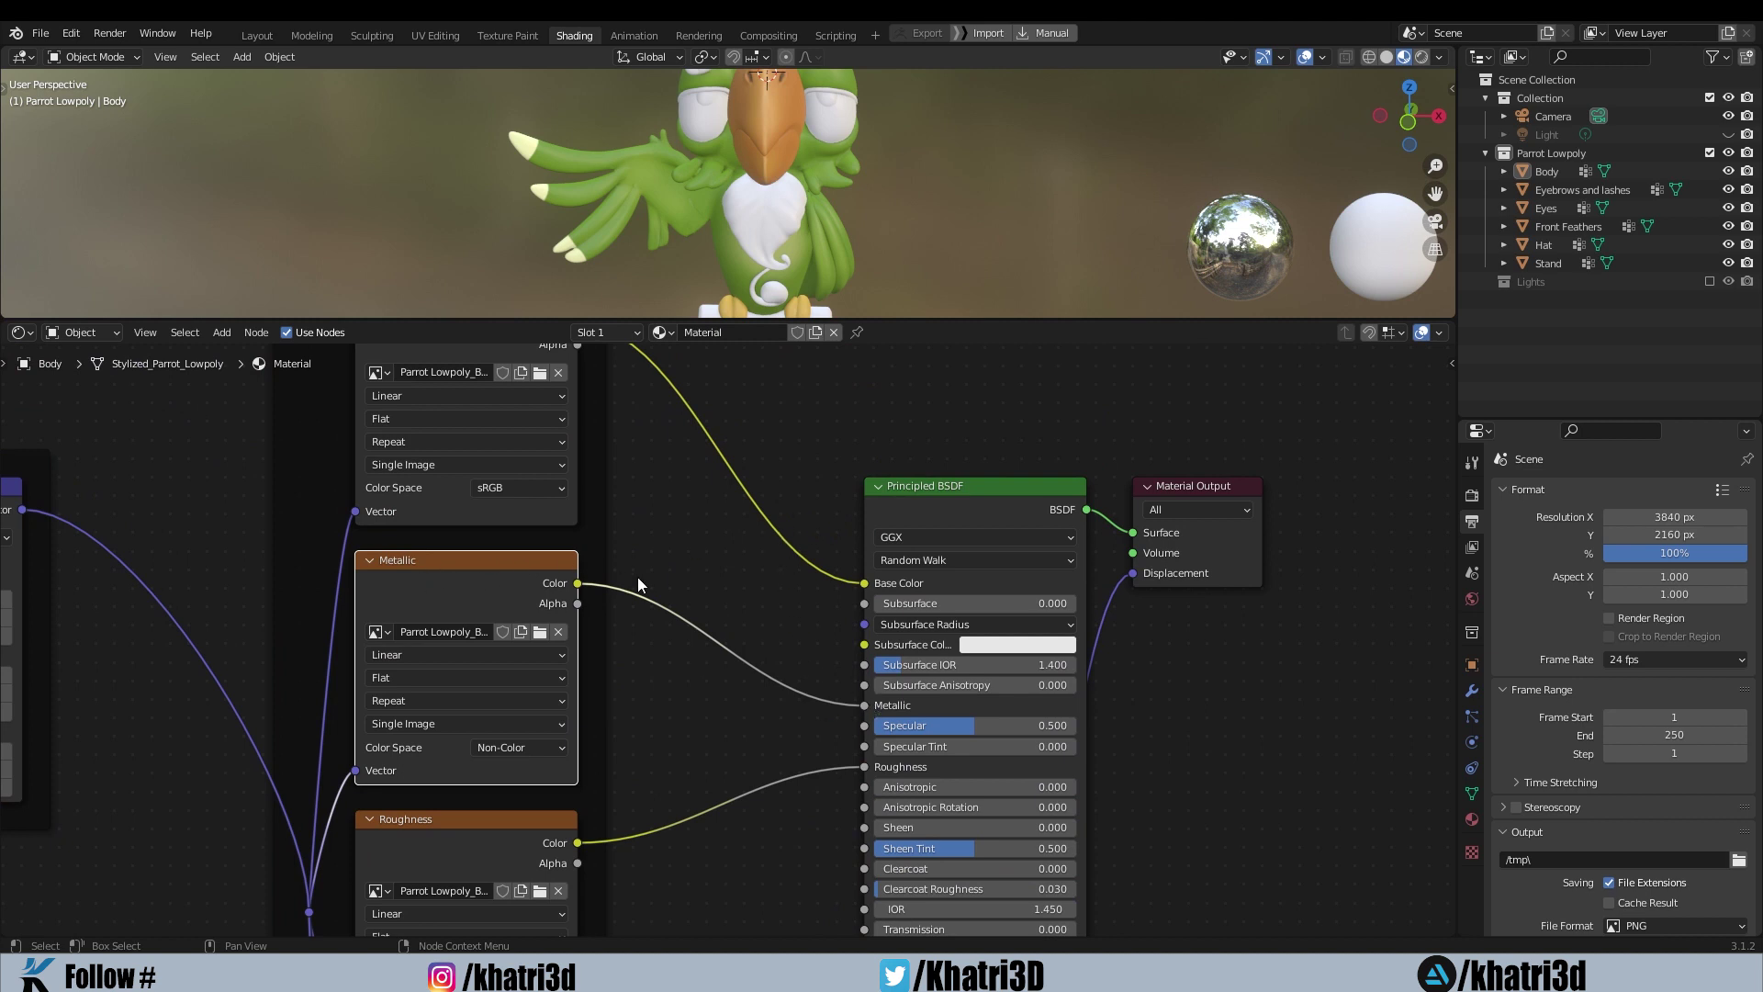
middle_click_drag(637, 580, 628, 670)
left_click_drag(567, 657, 560, 654)
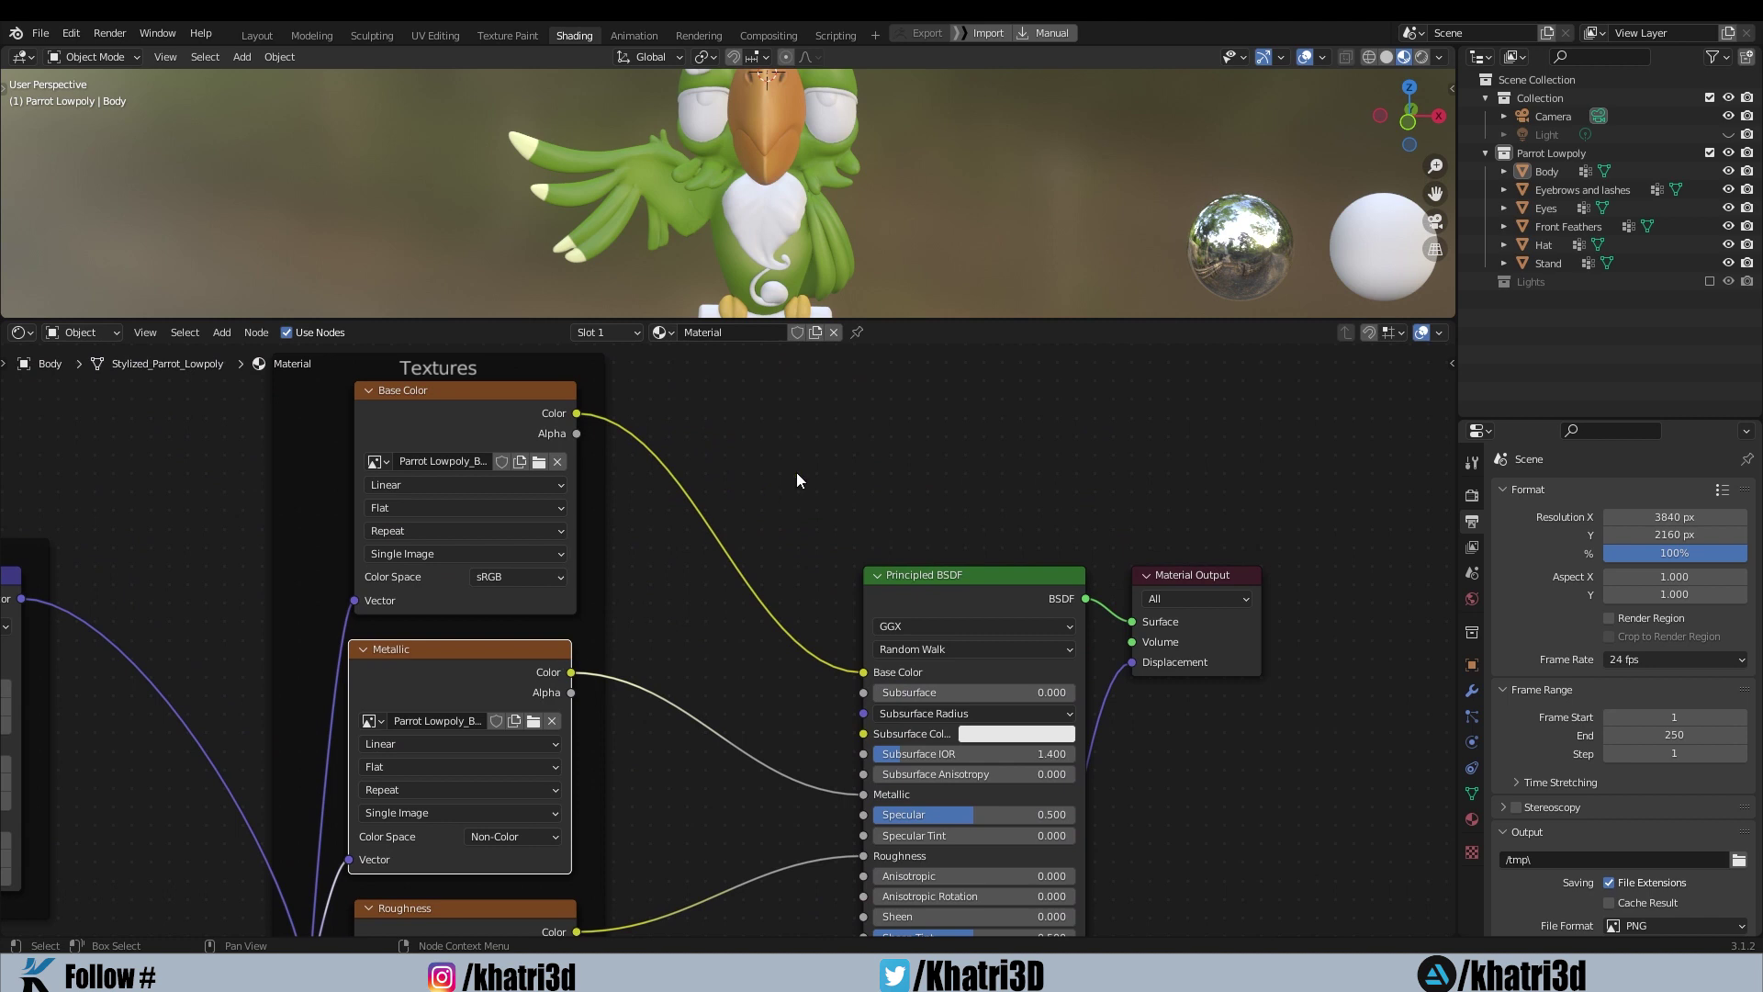
- Enlarge the 3D viewport and create a new material for the parrot's Eyes object
left_click_drag(892, 316, 893, 482)
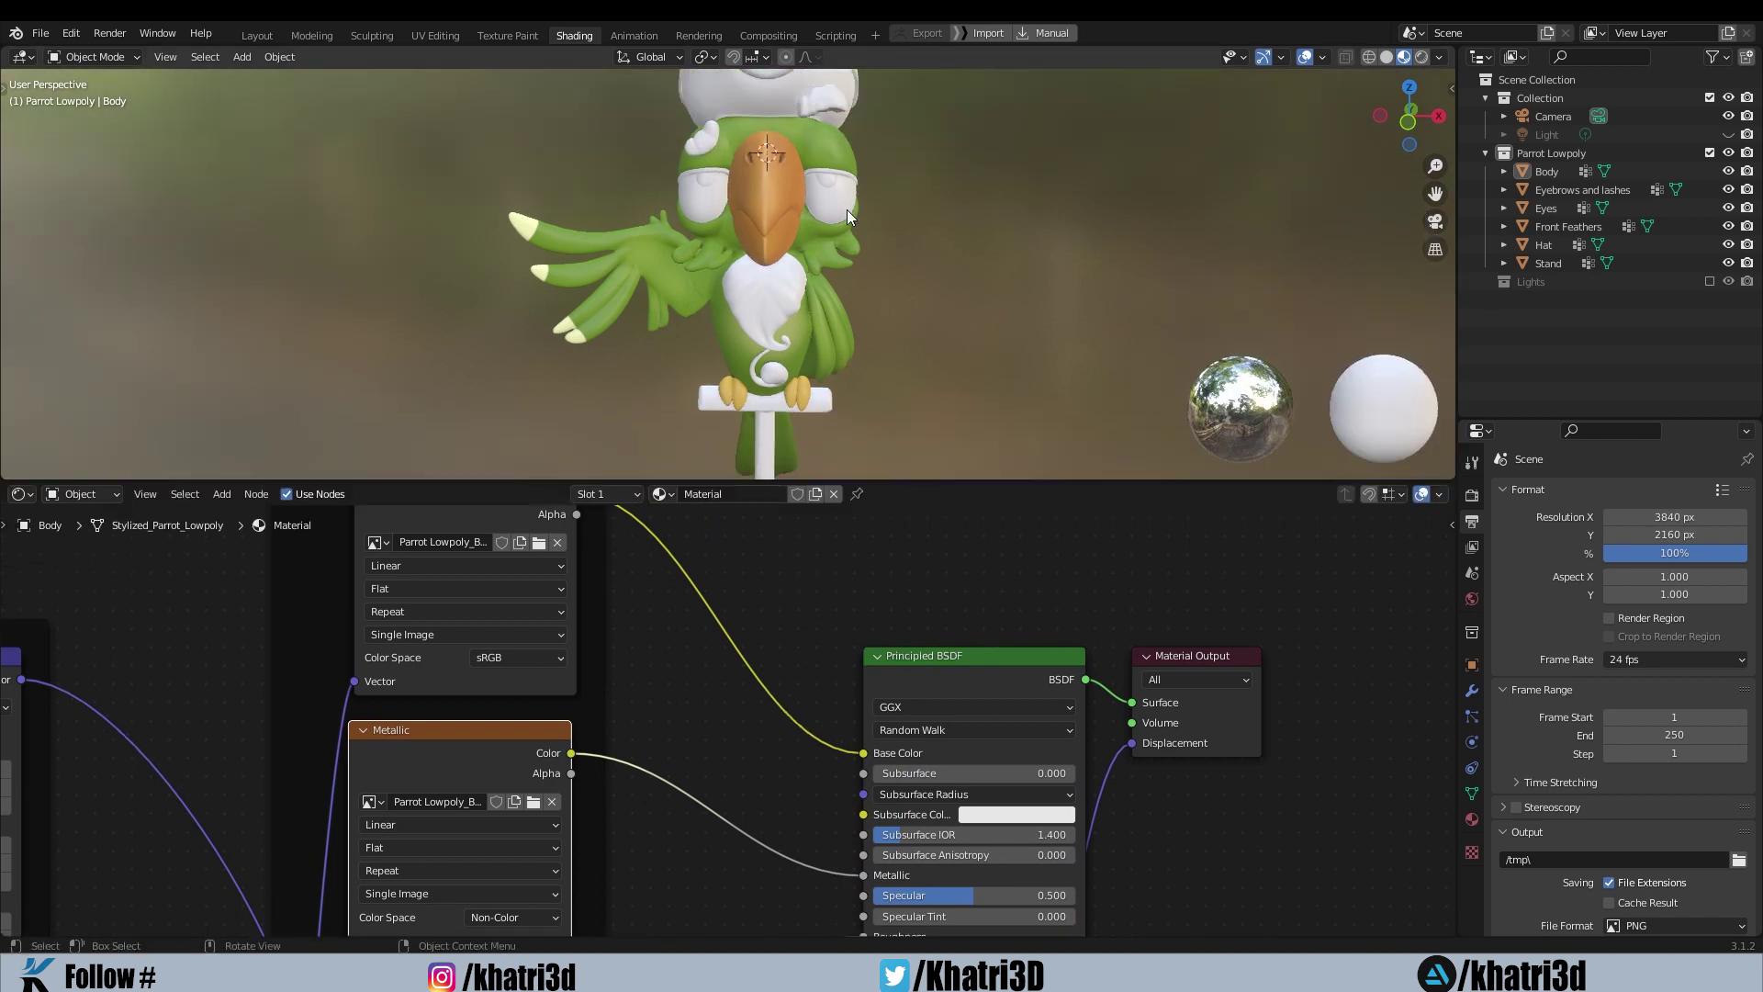
left_click(832, 204)
left_click(768, 493)
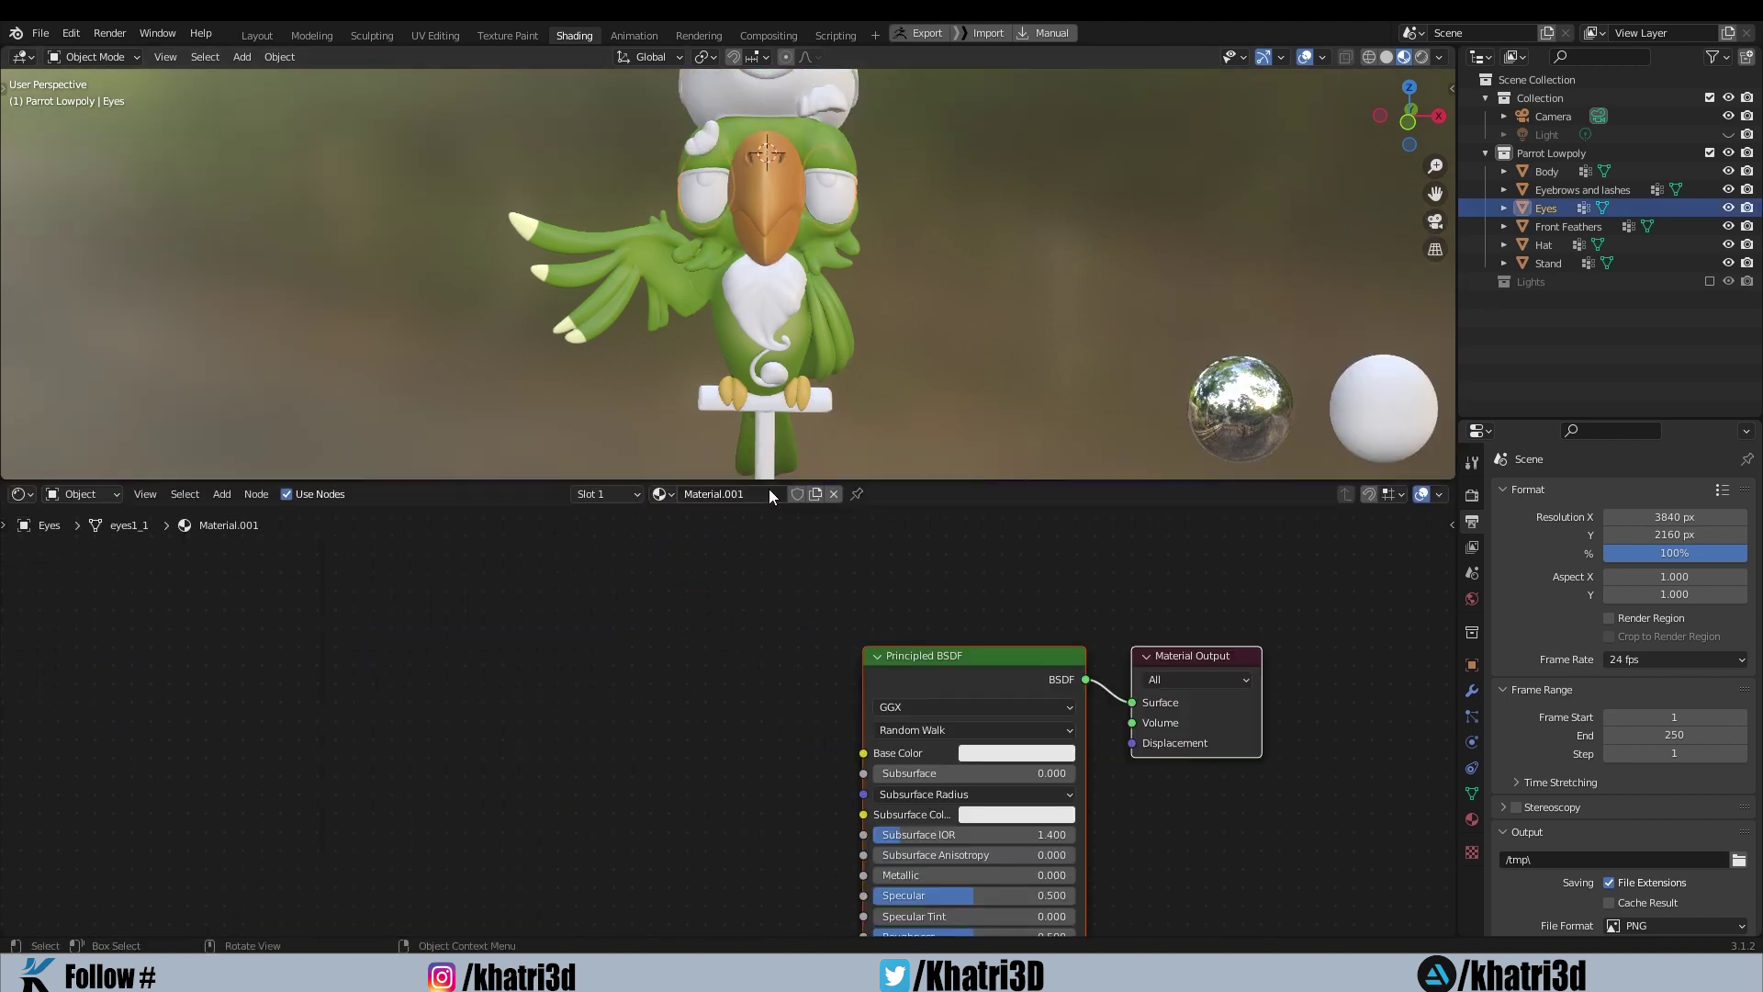
- Run Principled Texture Setup on the Eyes' Principled BSDF with all five maps from the Textures\Eyes folder
left_click(920, 654)
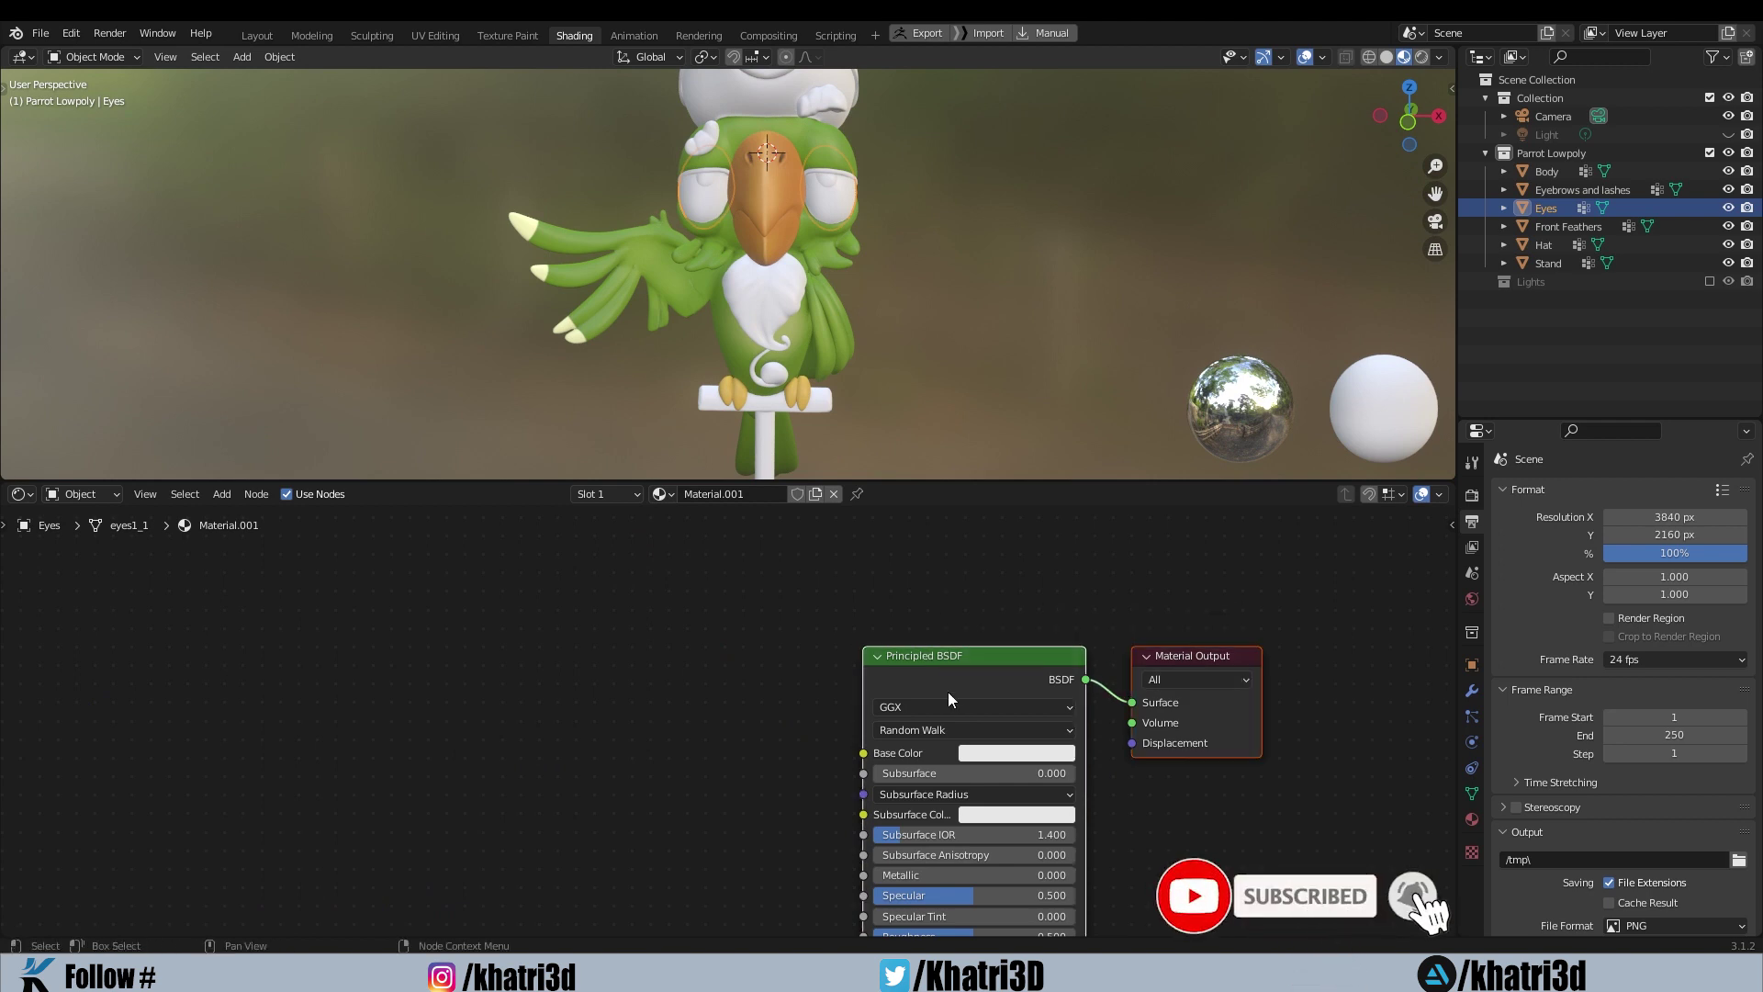
key("ctrl+shift+t")
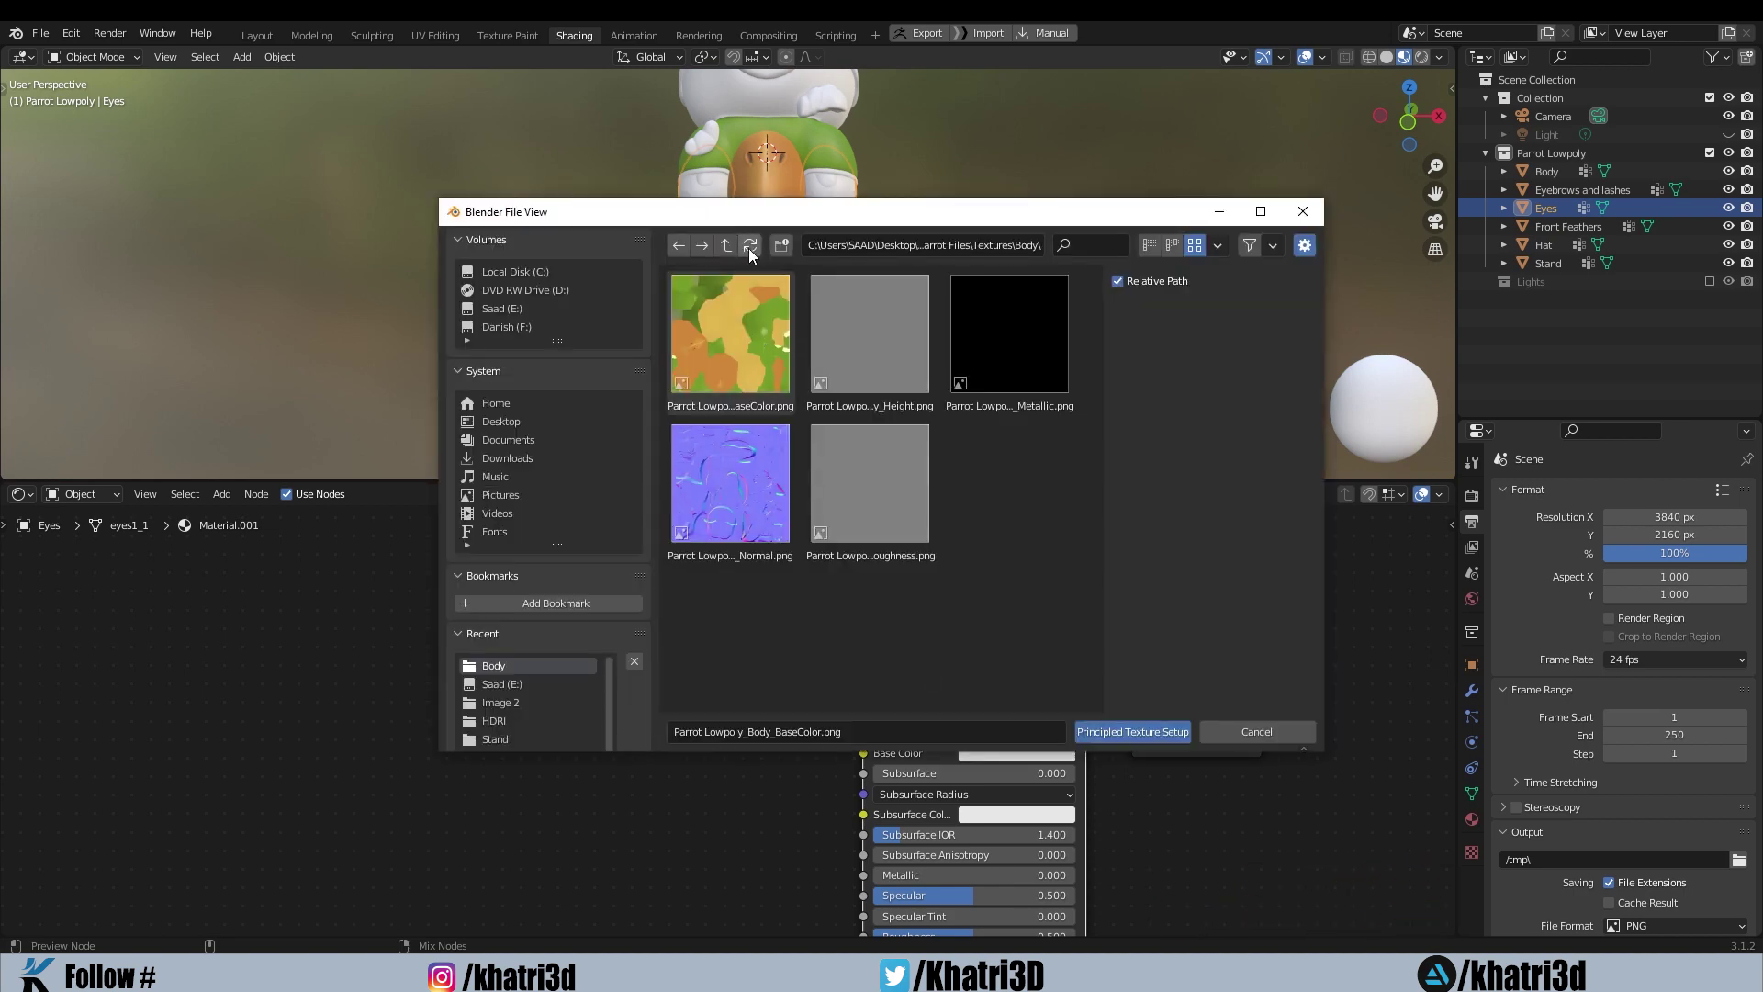
left_click(727, 246)
left_click(884, 371)
double_click(884, 371)
left_click(727, 246)
left_click(1017, 356)
double_click(1018, 362)
left_click_drag(677, 363, 675, 360)
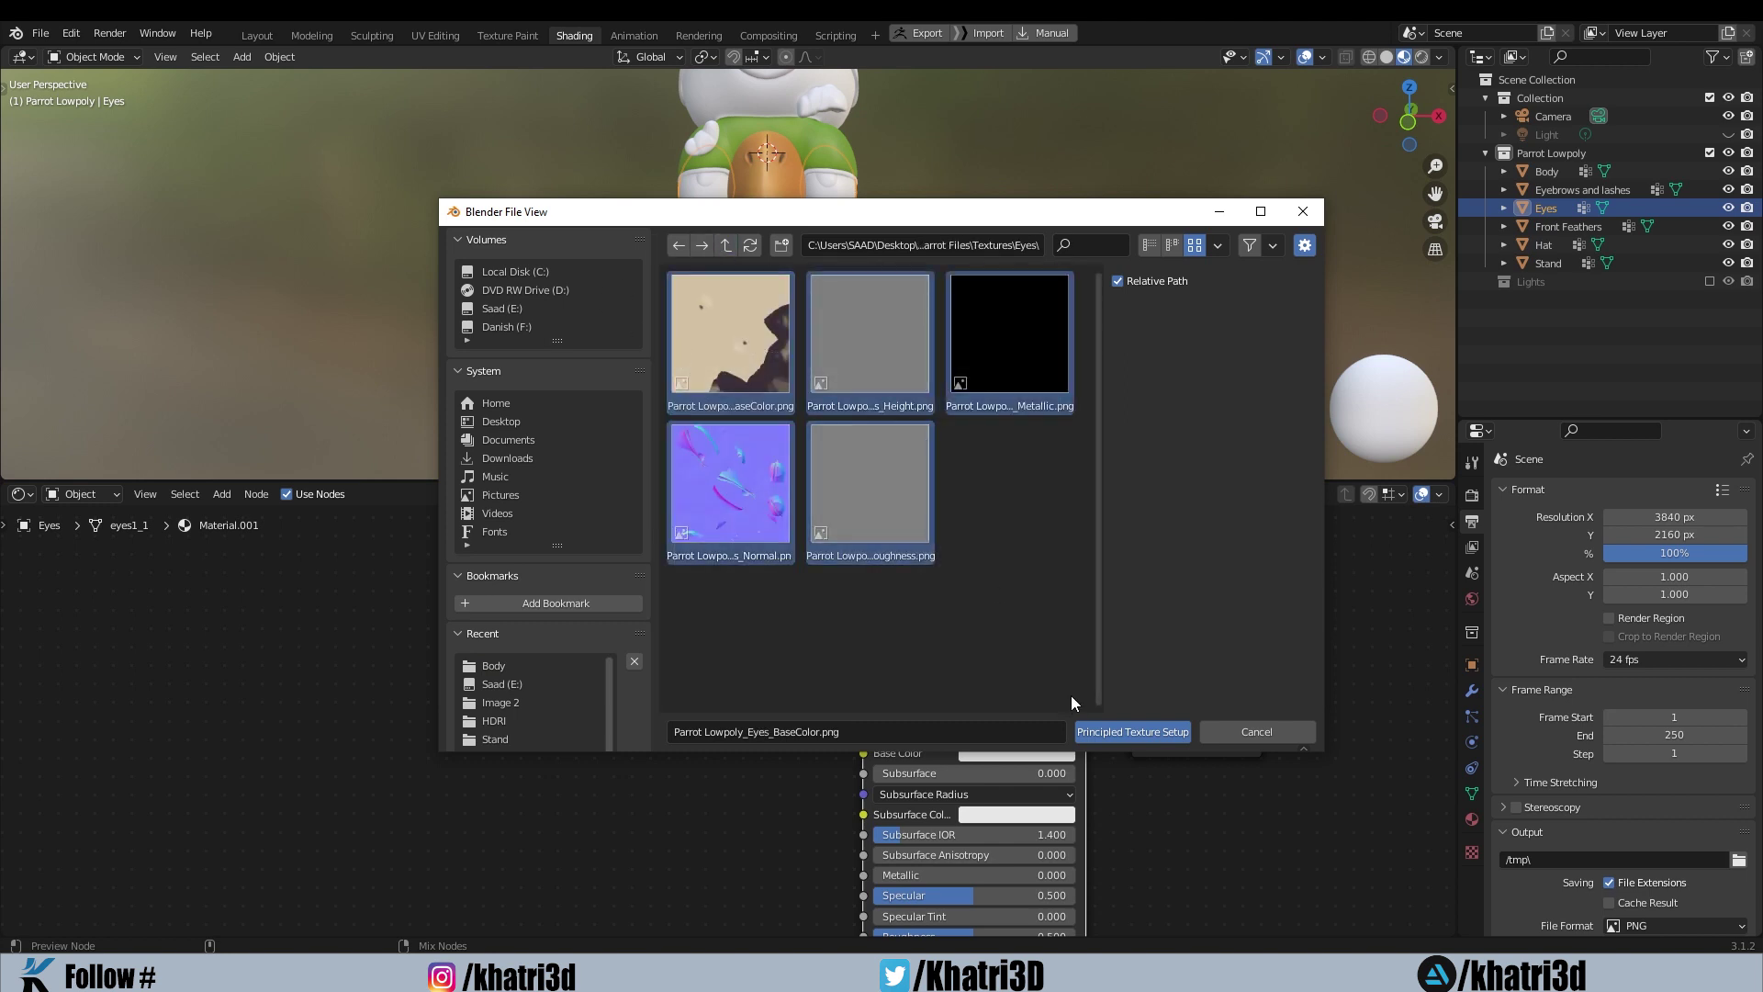
left_click(1095, 734)
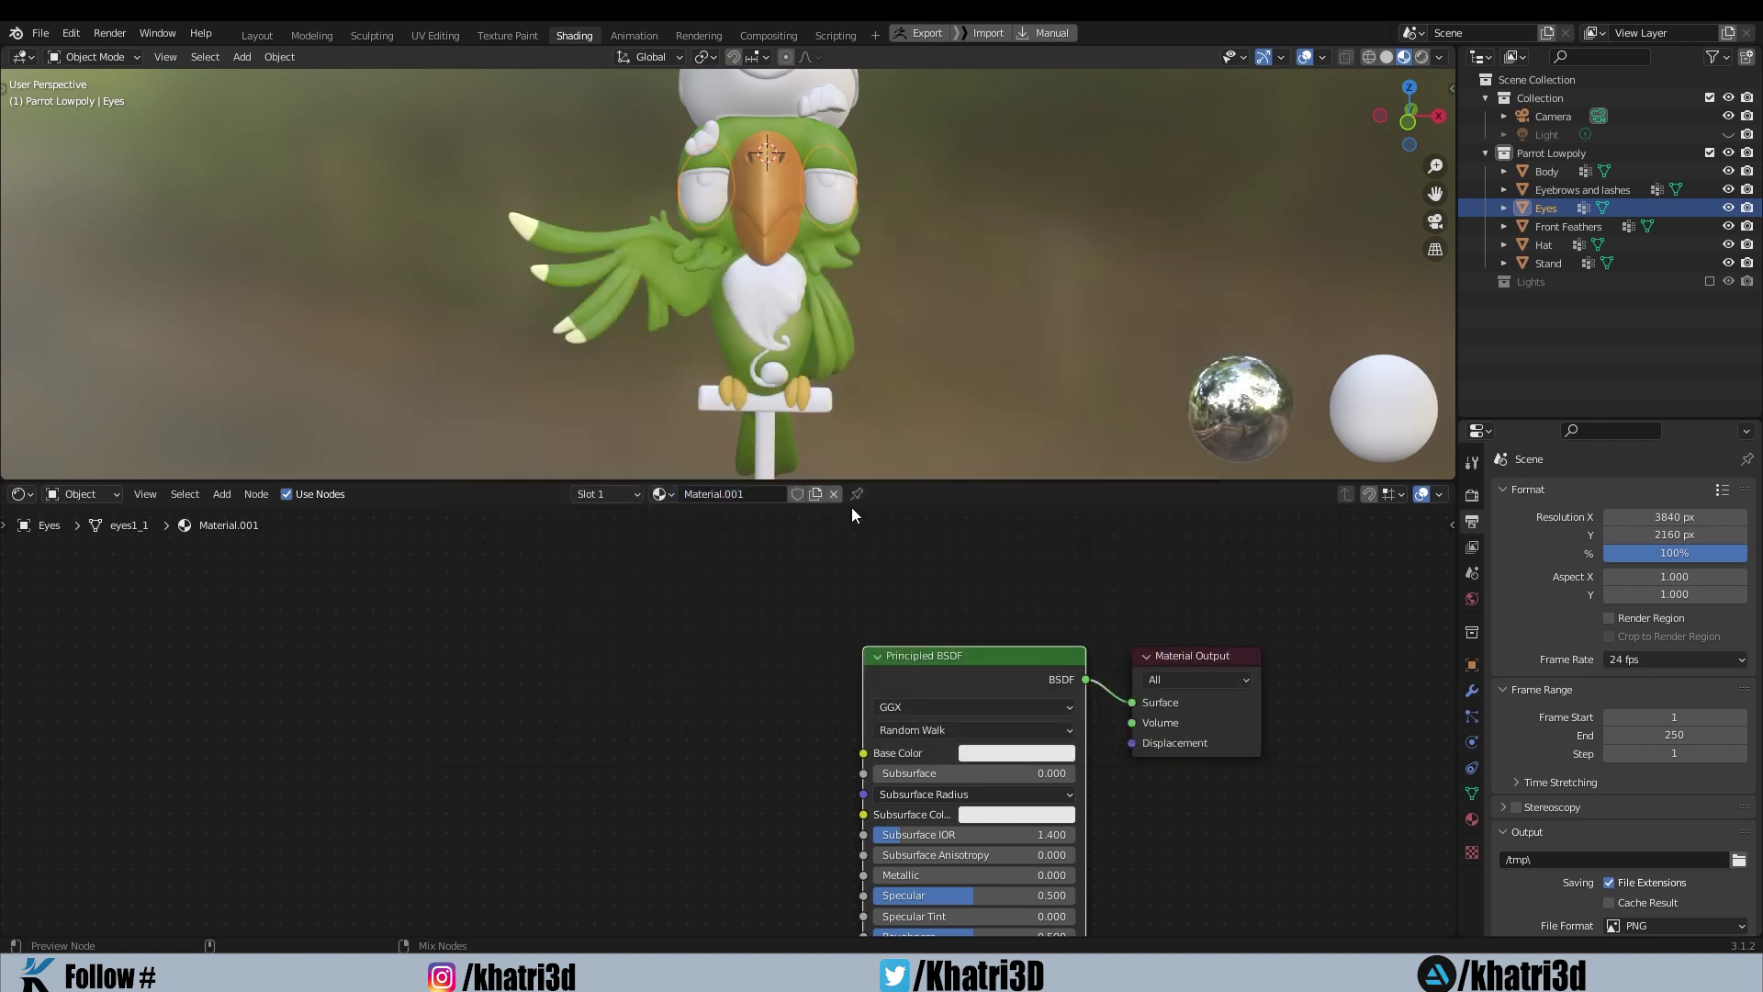
- Create a new material for the Front Feathers and try running Principled Texture Setup on its Principled BSDF
left_click(807, 284)
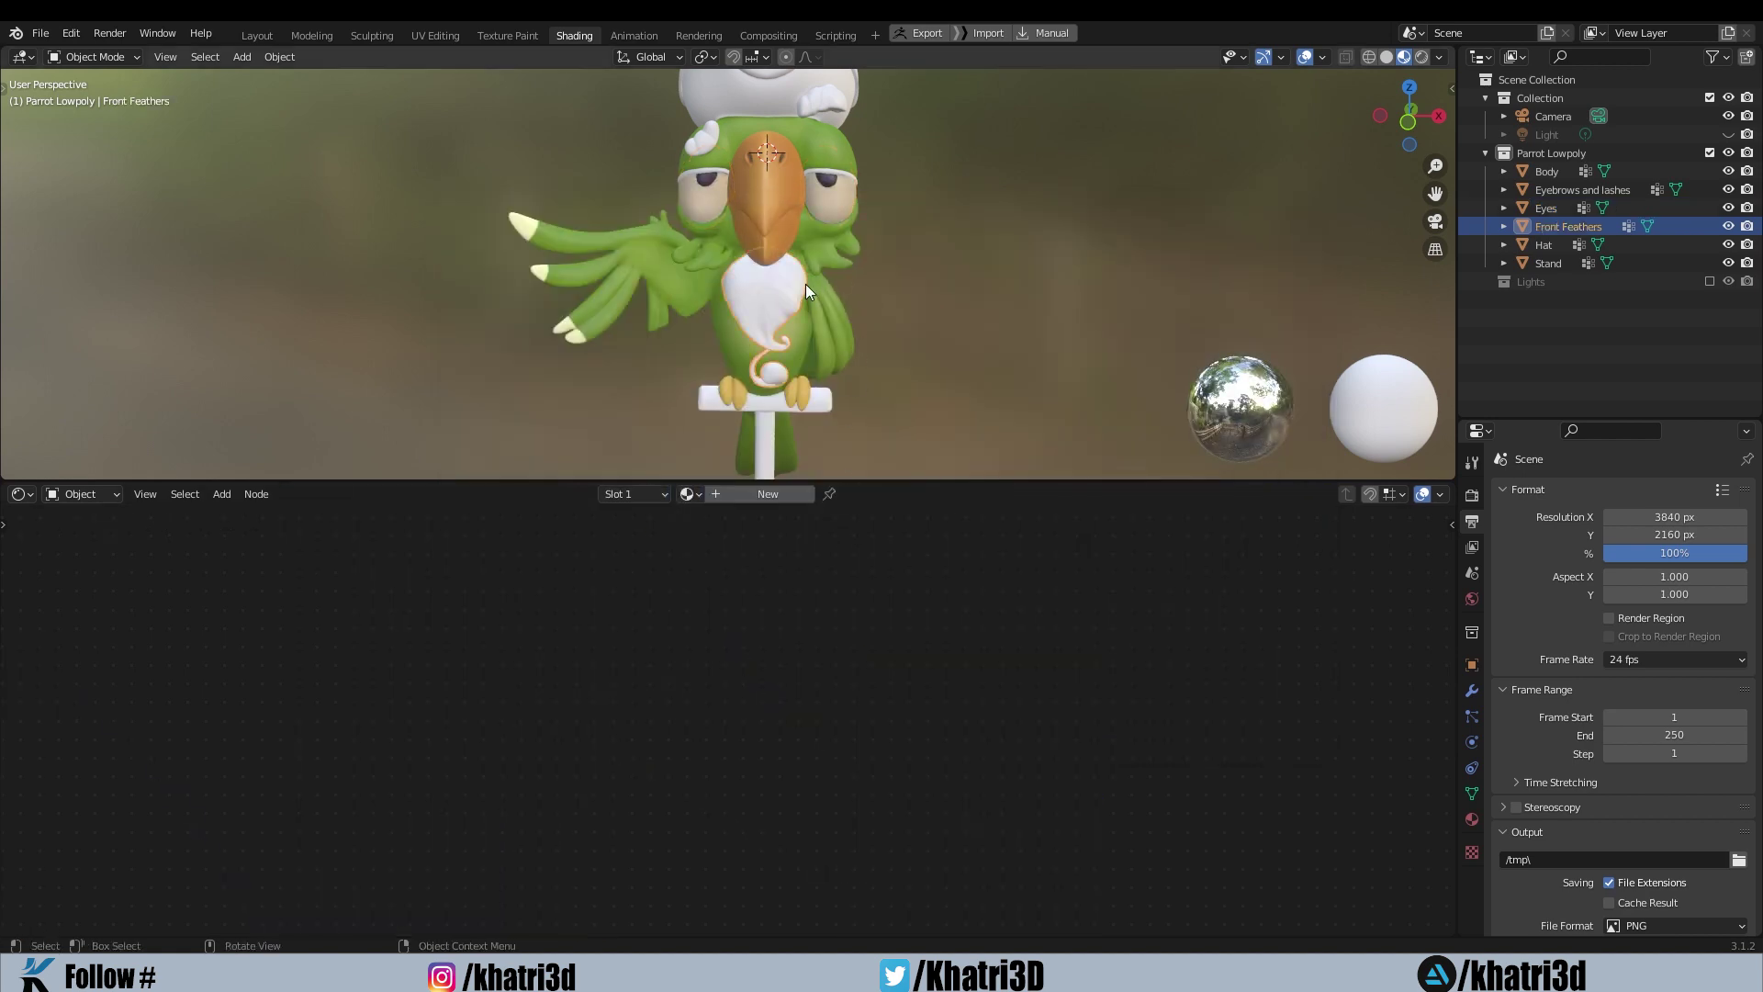
left_click(768, 493)
left_click(968, 654)
key("ctrl+shift+t")
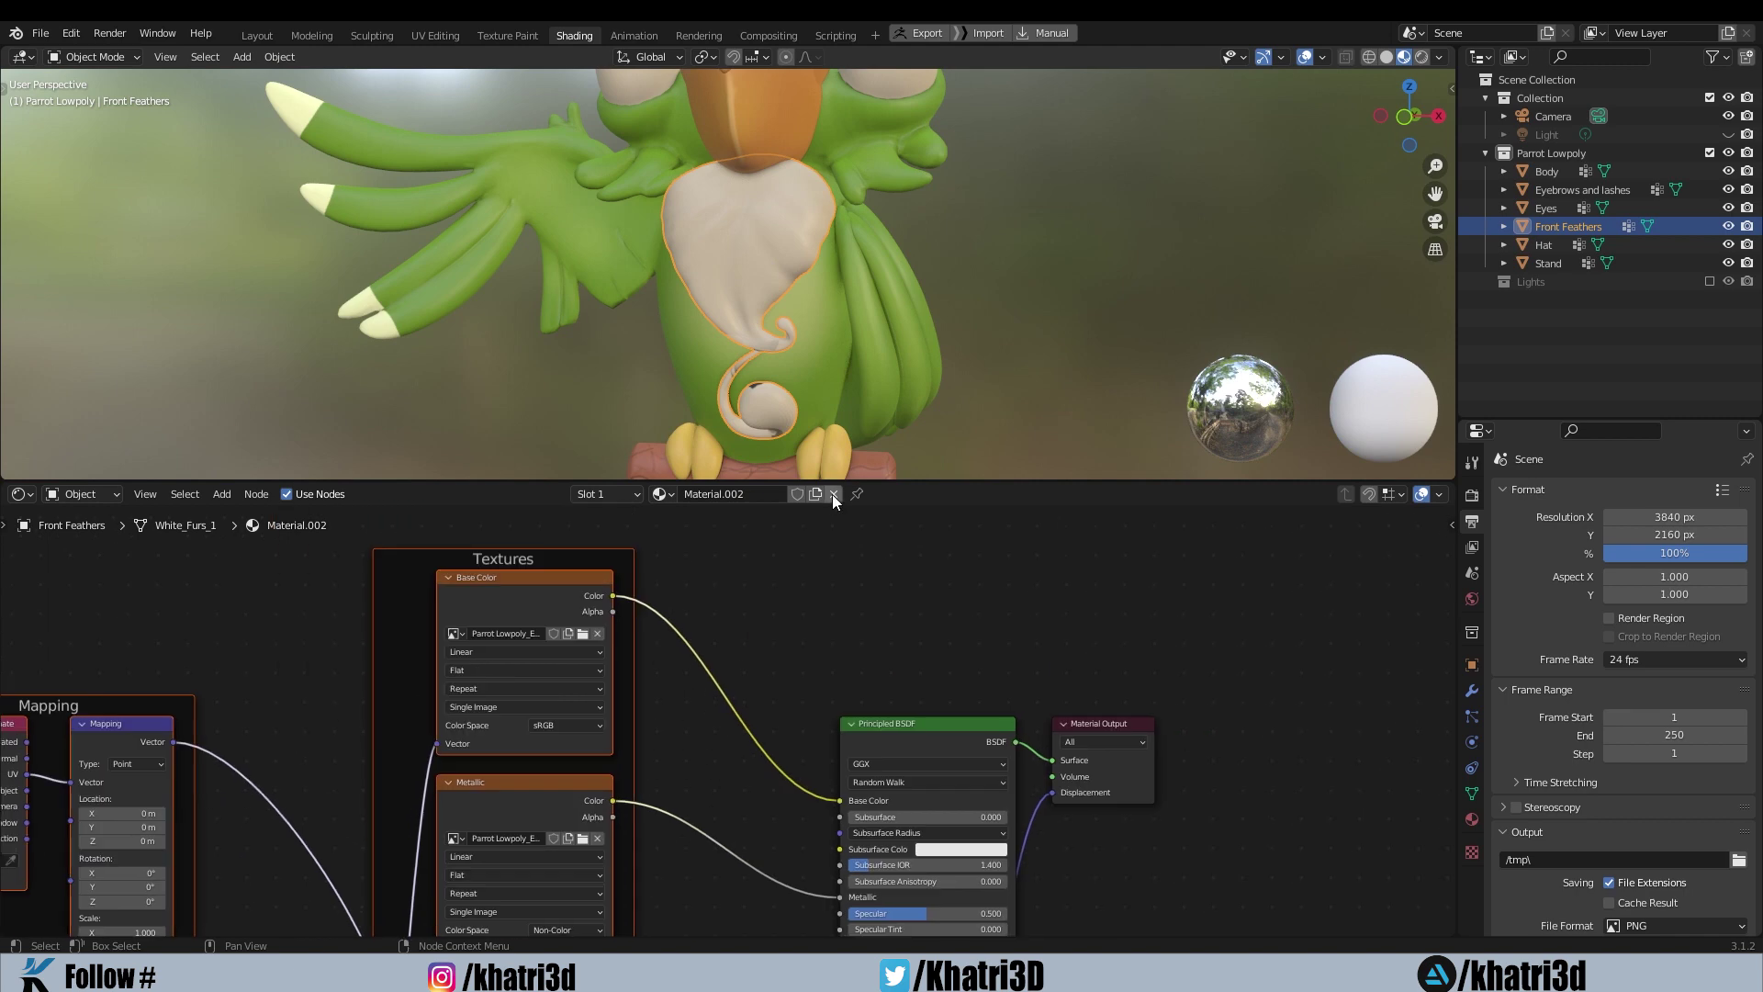
- Replace the Front Feathers' material with a new one and run Principled Texture Setup with all five maps from the Textures\Front feathers folder
left_click(834, 493)
left_click(768, 493)
key("ctrl+shift+t")
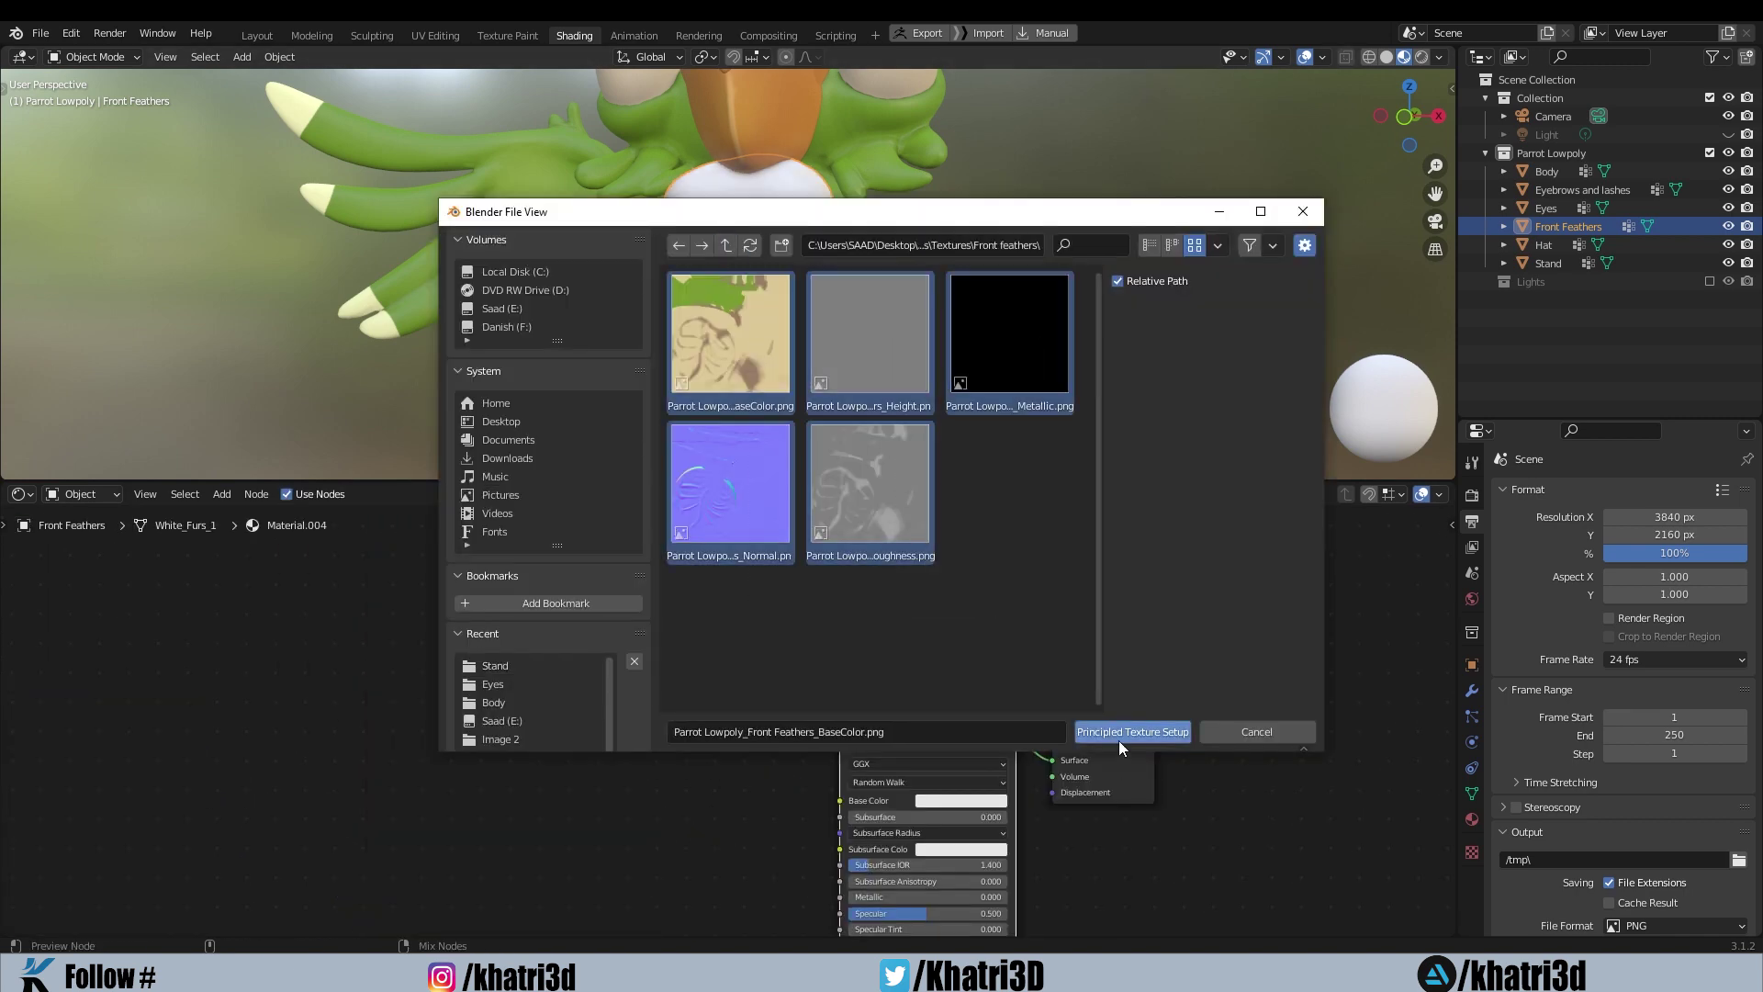
left_click_drag(1042, 597, 729, 289)
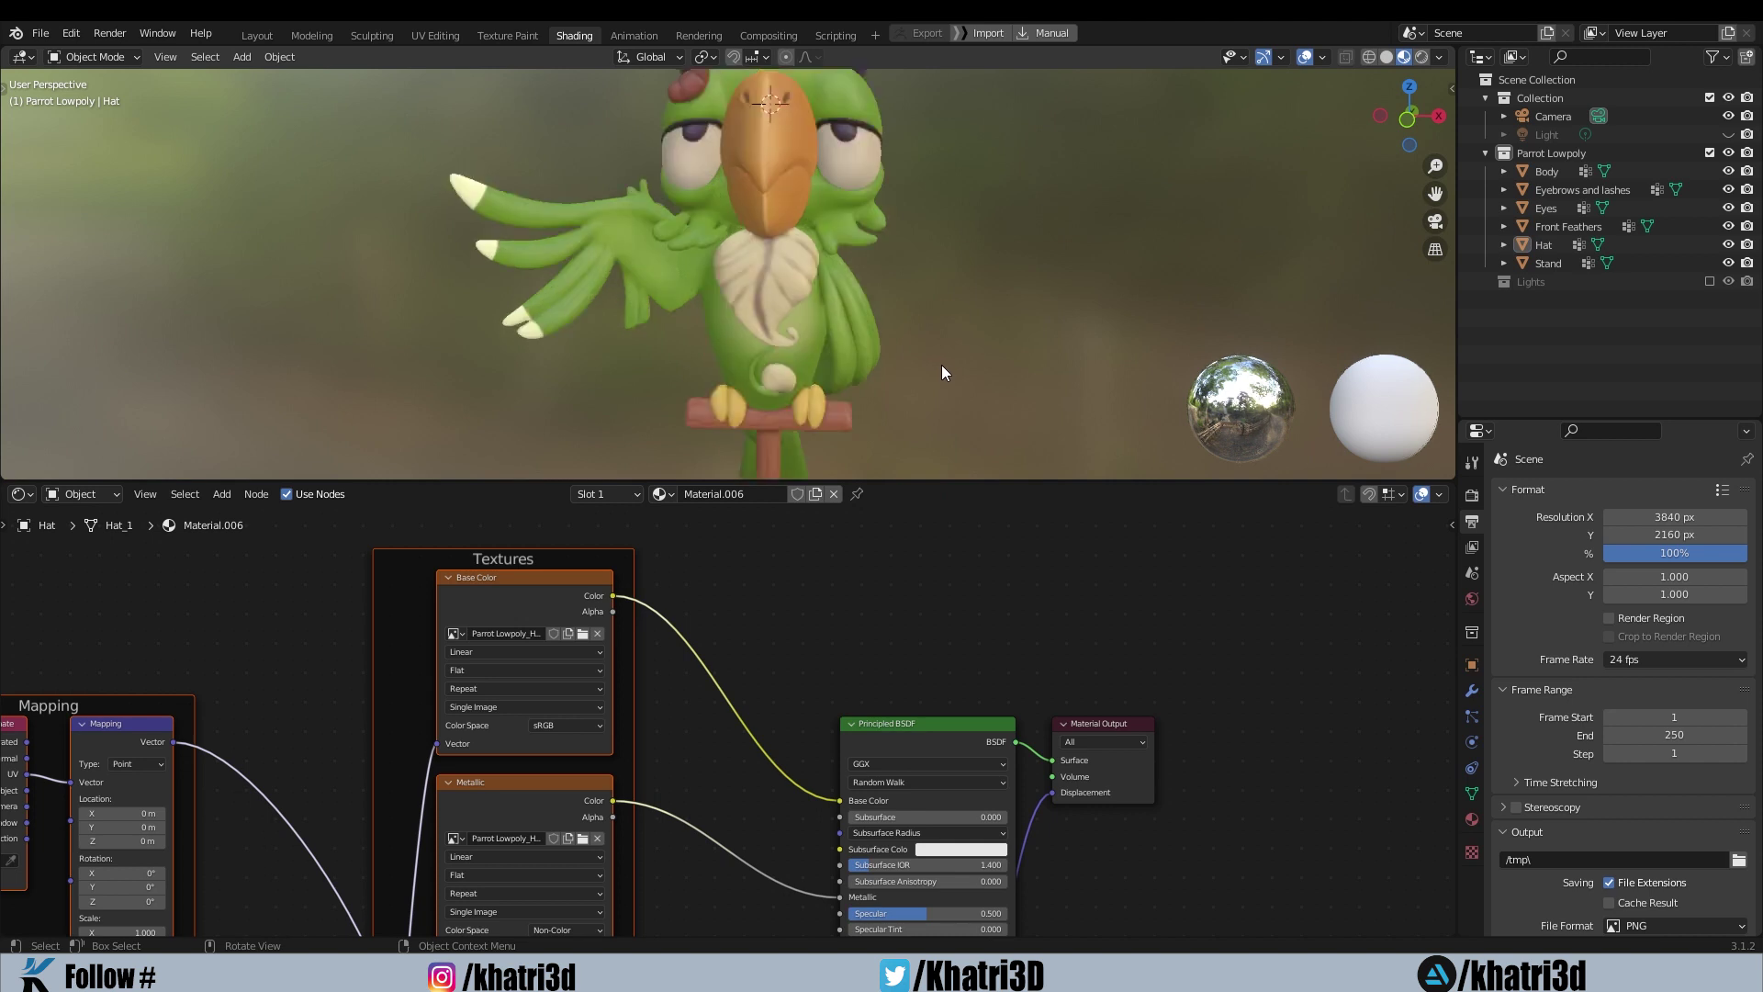
- Examine the Hat material's nodes and the textured parrot, switching to the Layout workspace to inspect the model from several angles and distances
scroll(942, 372, "down", 3)
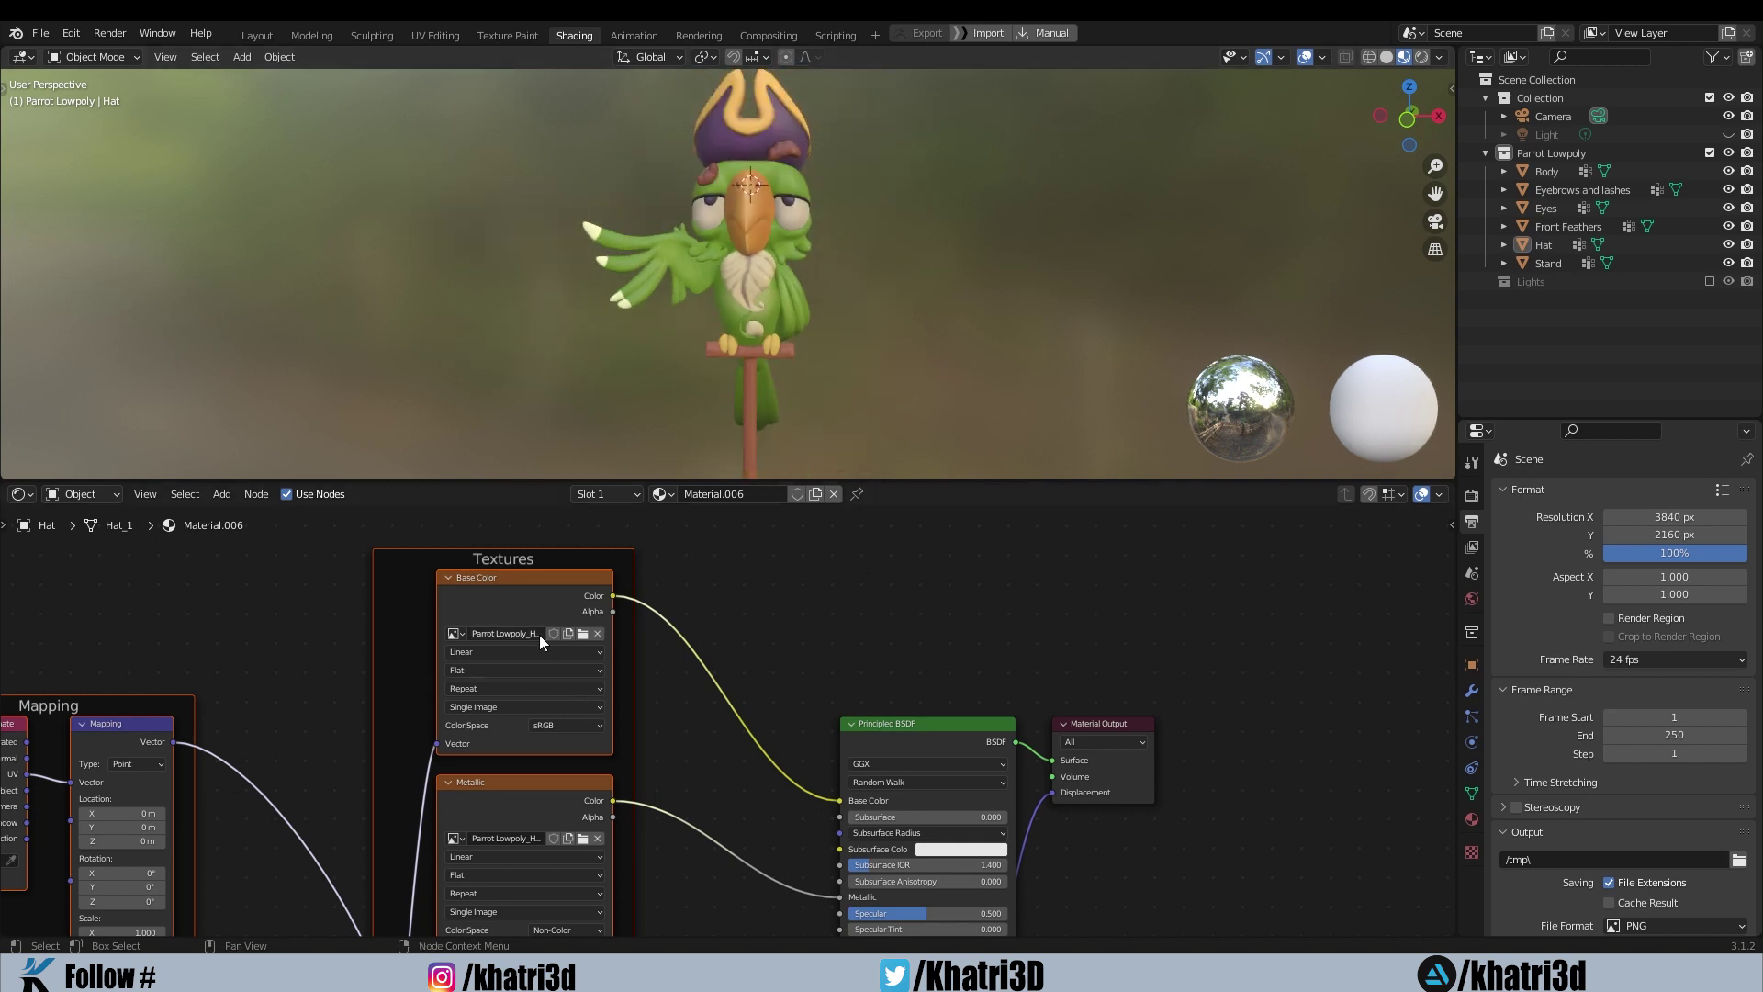
scroll(719, 863, "down", 2)
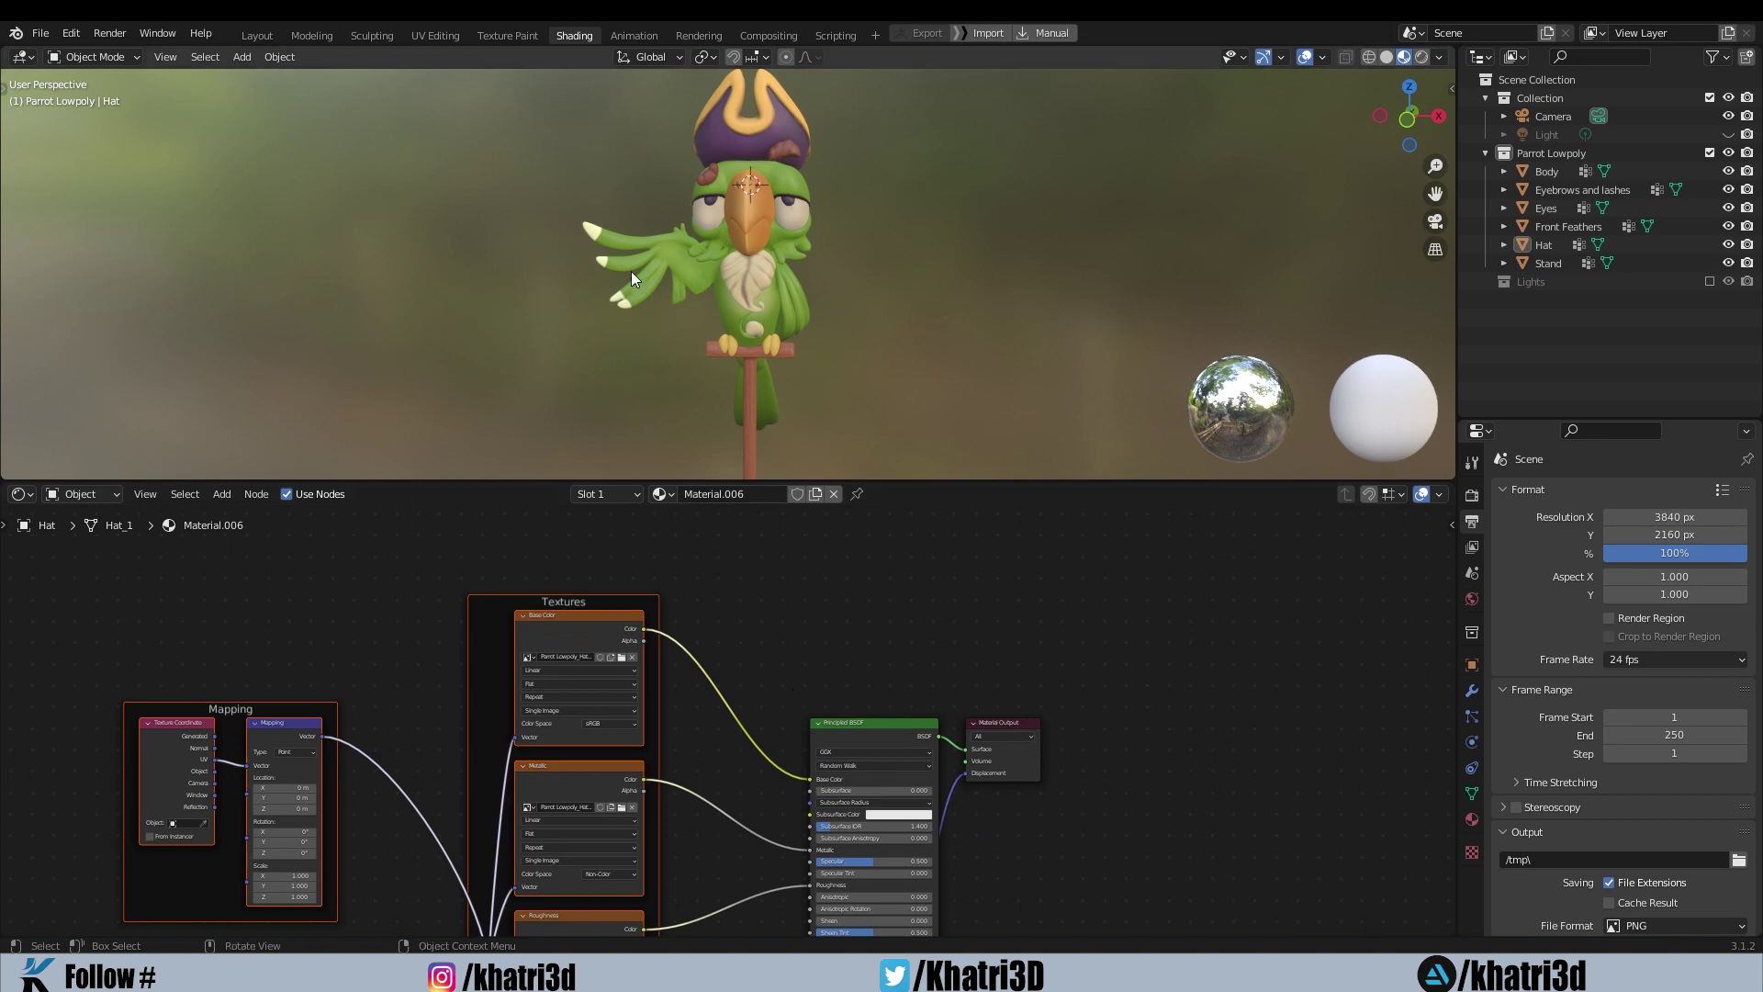
scroll(636, 270, "up", 4)
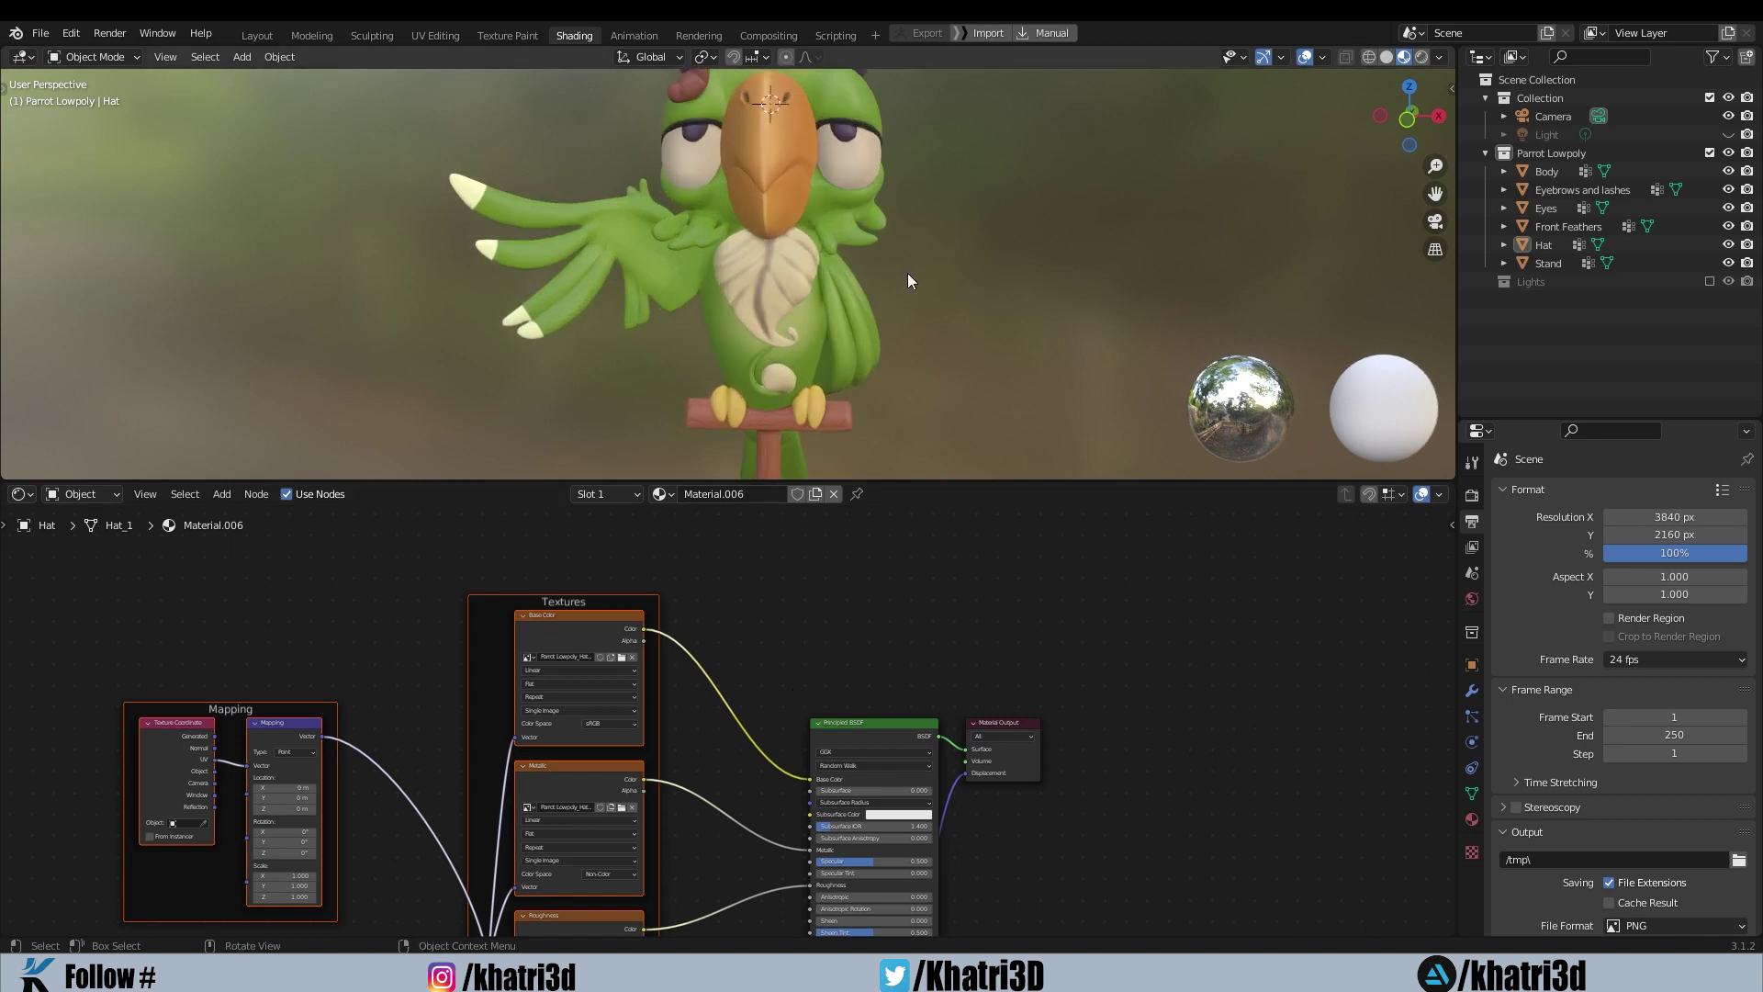
left_click(255, 34)
scroll(785, 299, "down", 2)
scroll(768, 388, "up", 4)
middle_click_drag(785, 409, 855, 428)
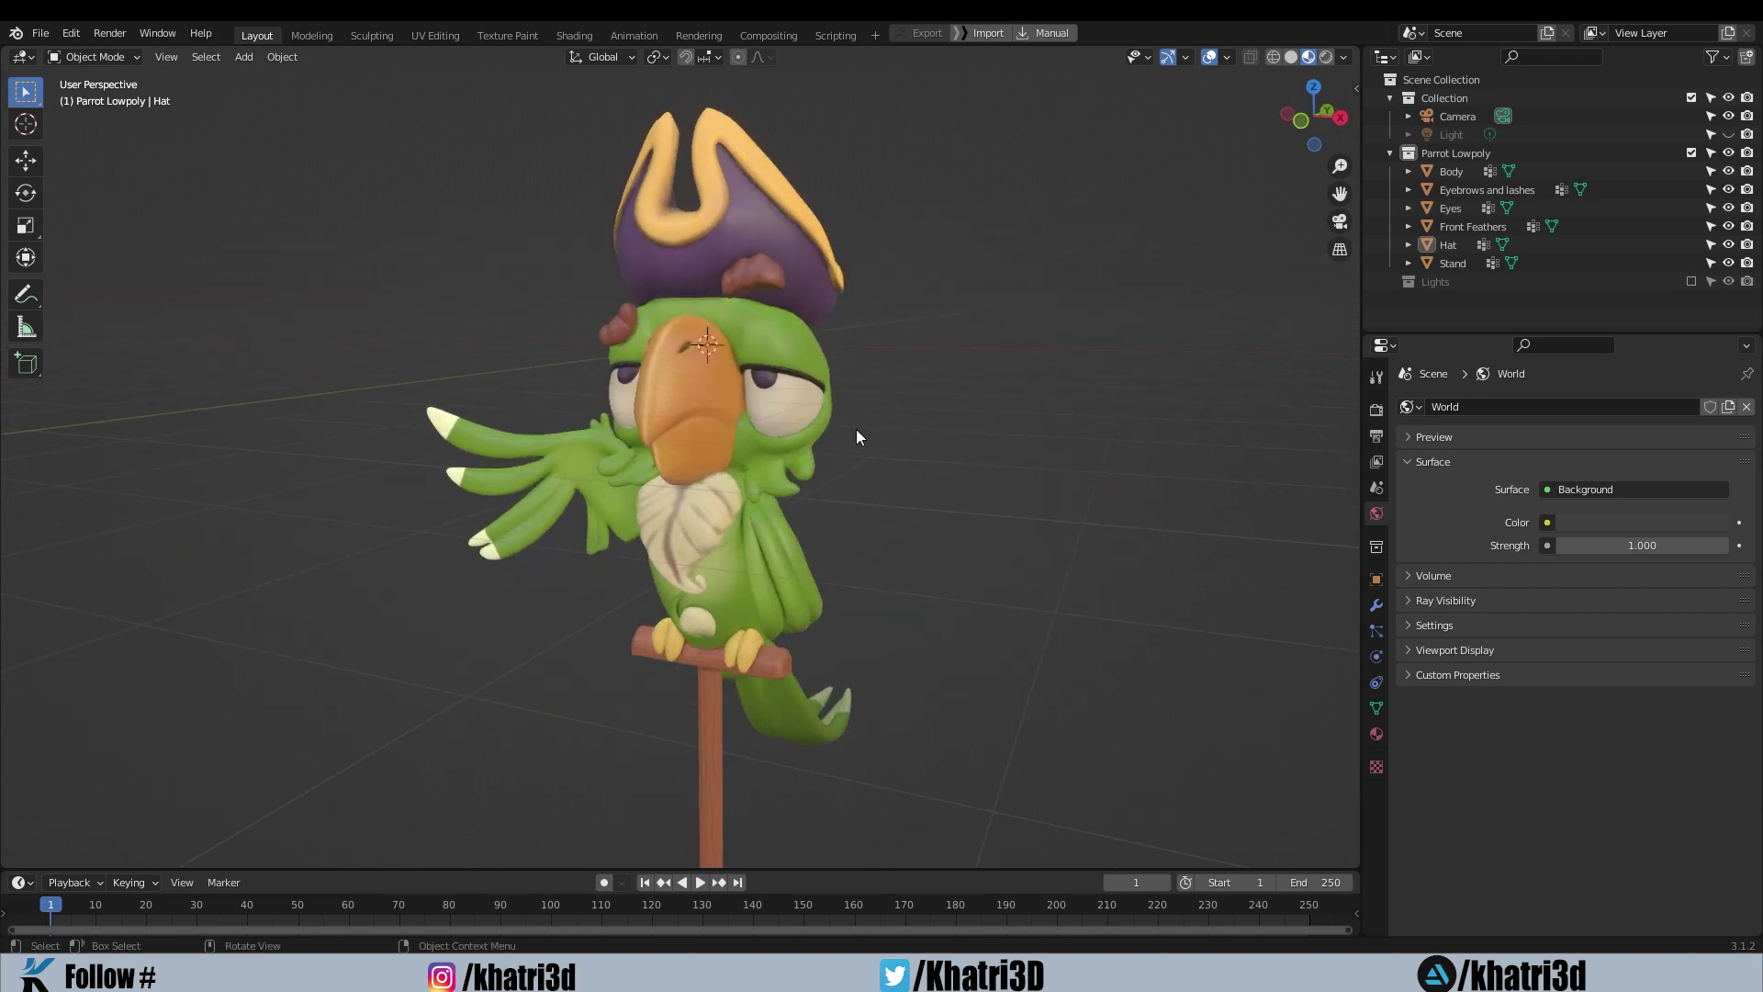
scroll(900, 537, "down", 2)
scroll(900, 539, "up", 2)
scroll(854, 441, "down", 3)
middle_click_drag(704, 487, 745, 492)
scroll(746, 496, "up", 2)
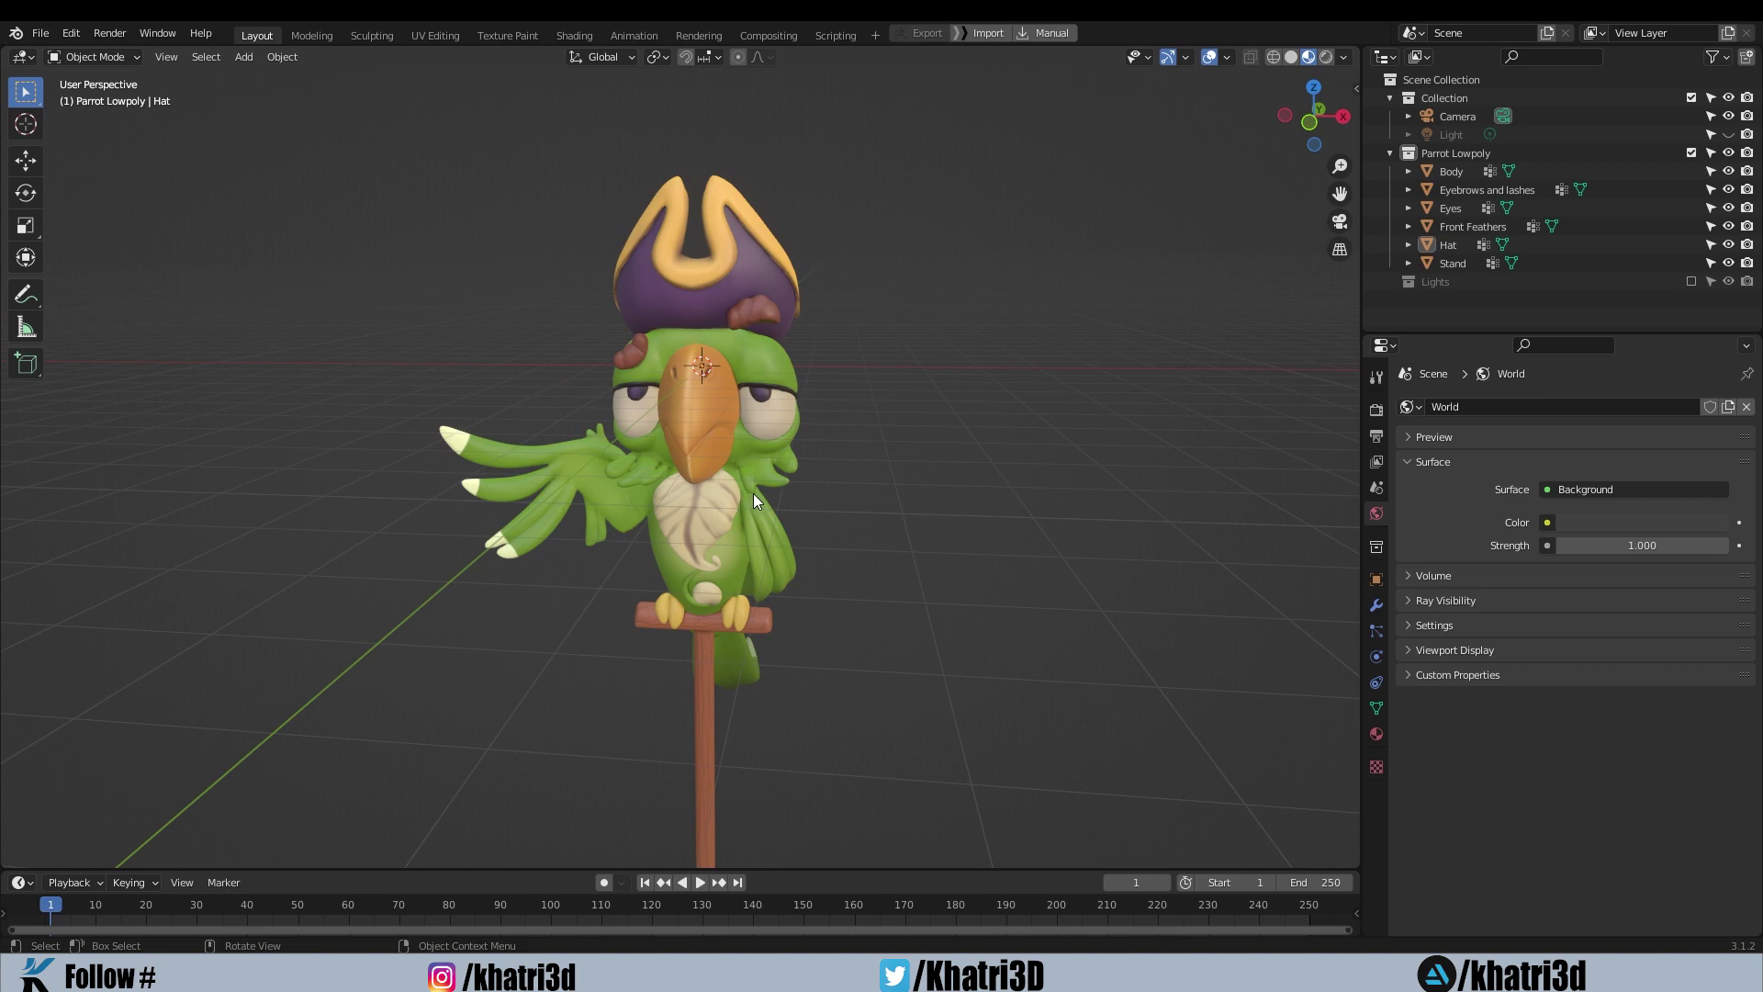
scroll(799, 569, "up", 3)
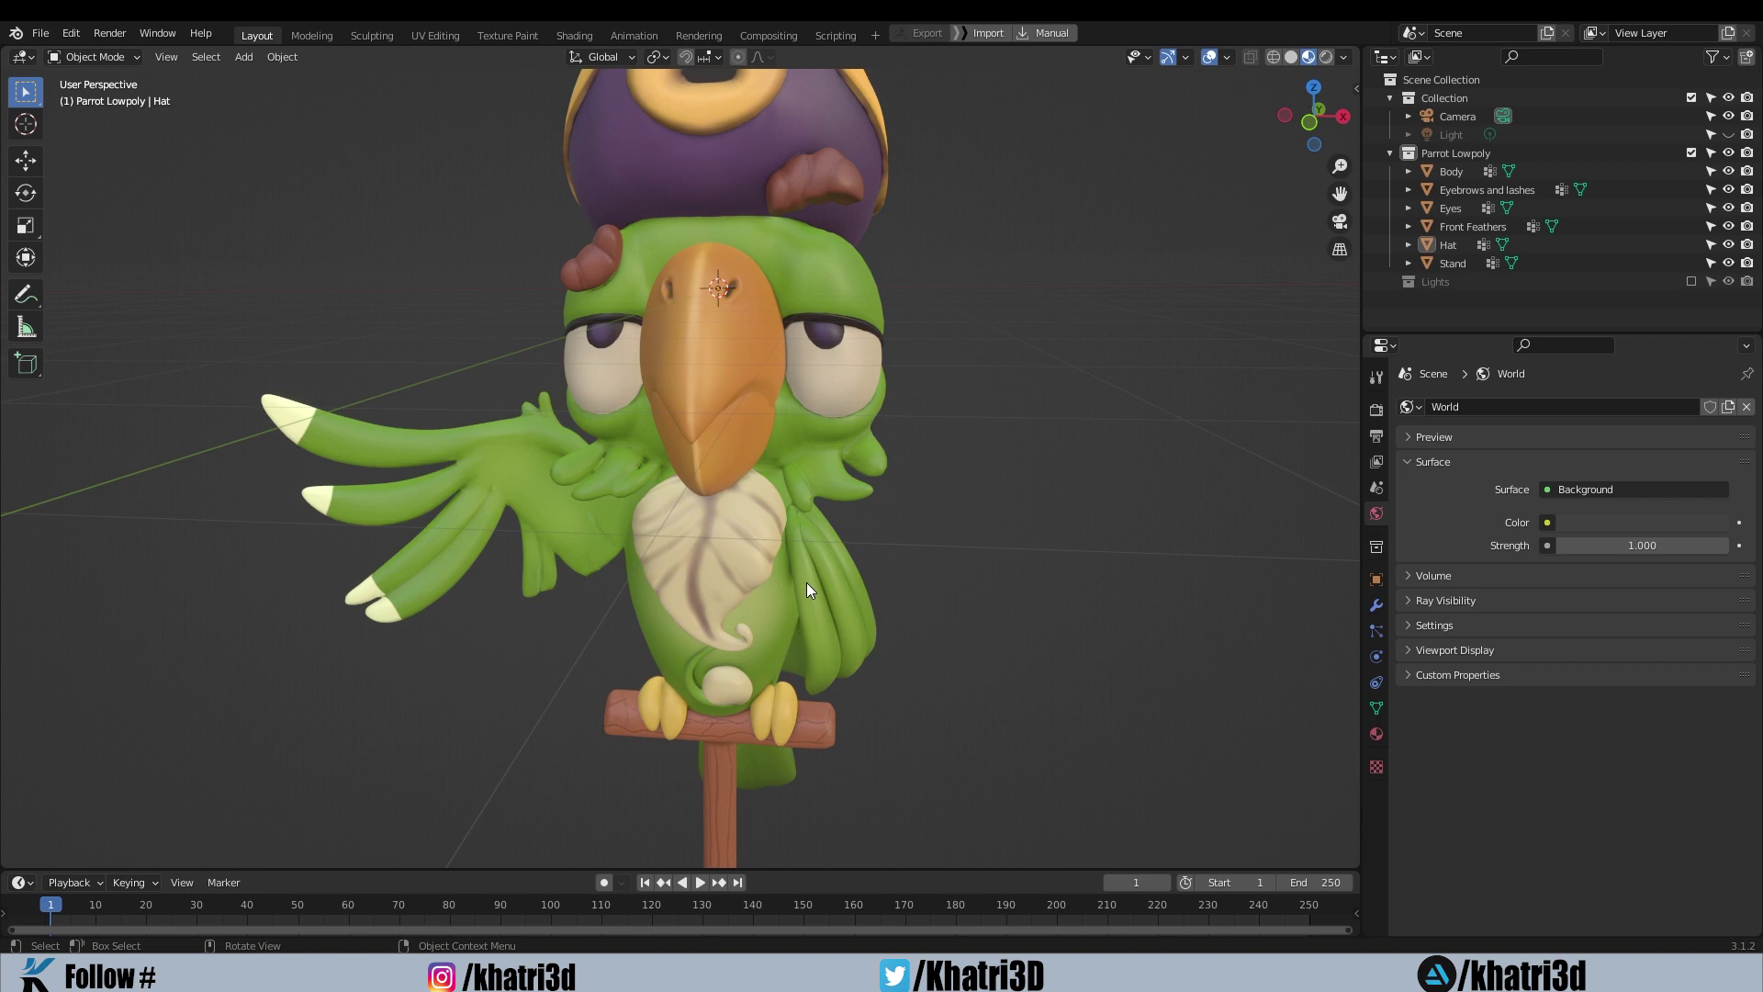